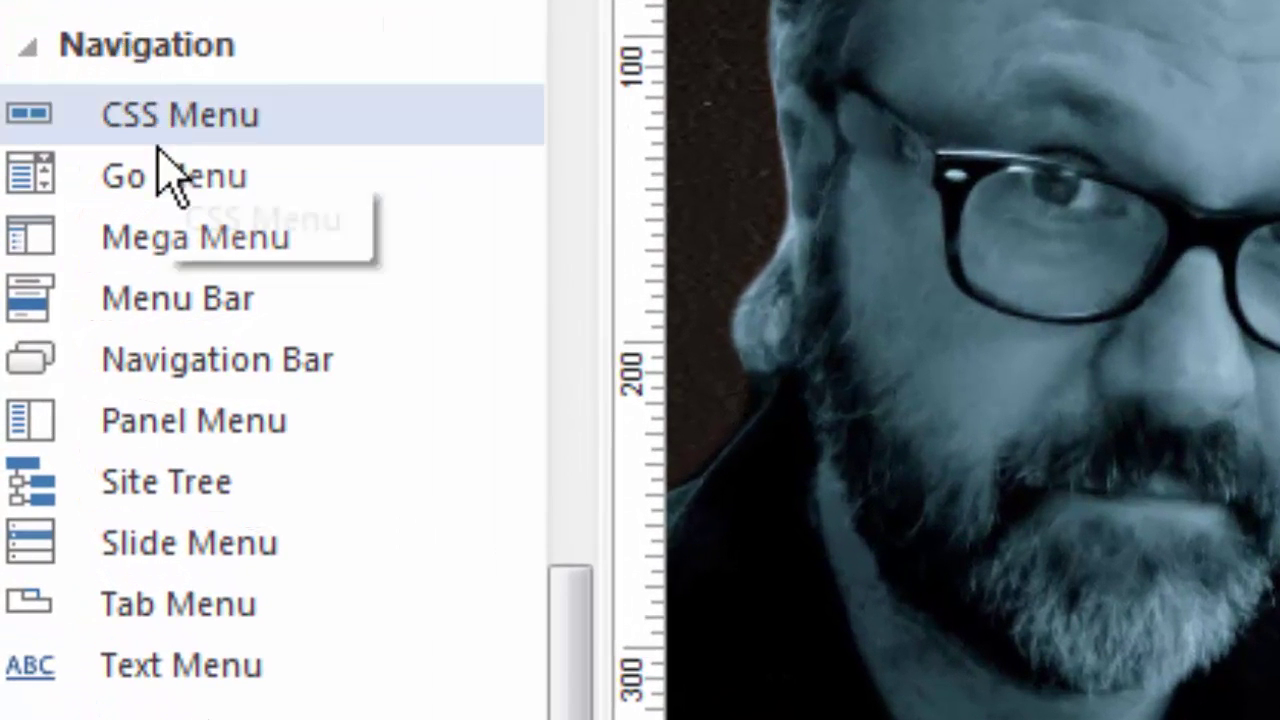
Pick the CSS Menu element from the Toolbox Navigation group.
click(207, 130)
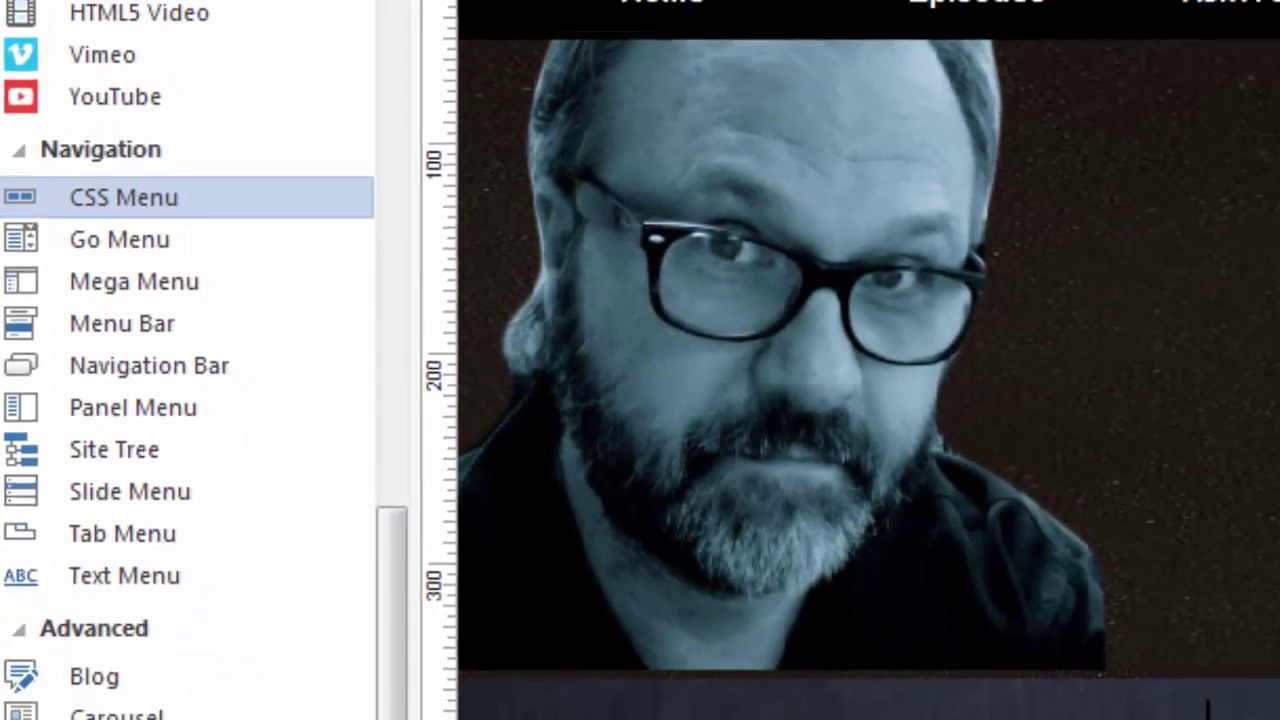
Place the CSS menu below the header, nudge it right, and open its settings.
click(1190, 719)
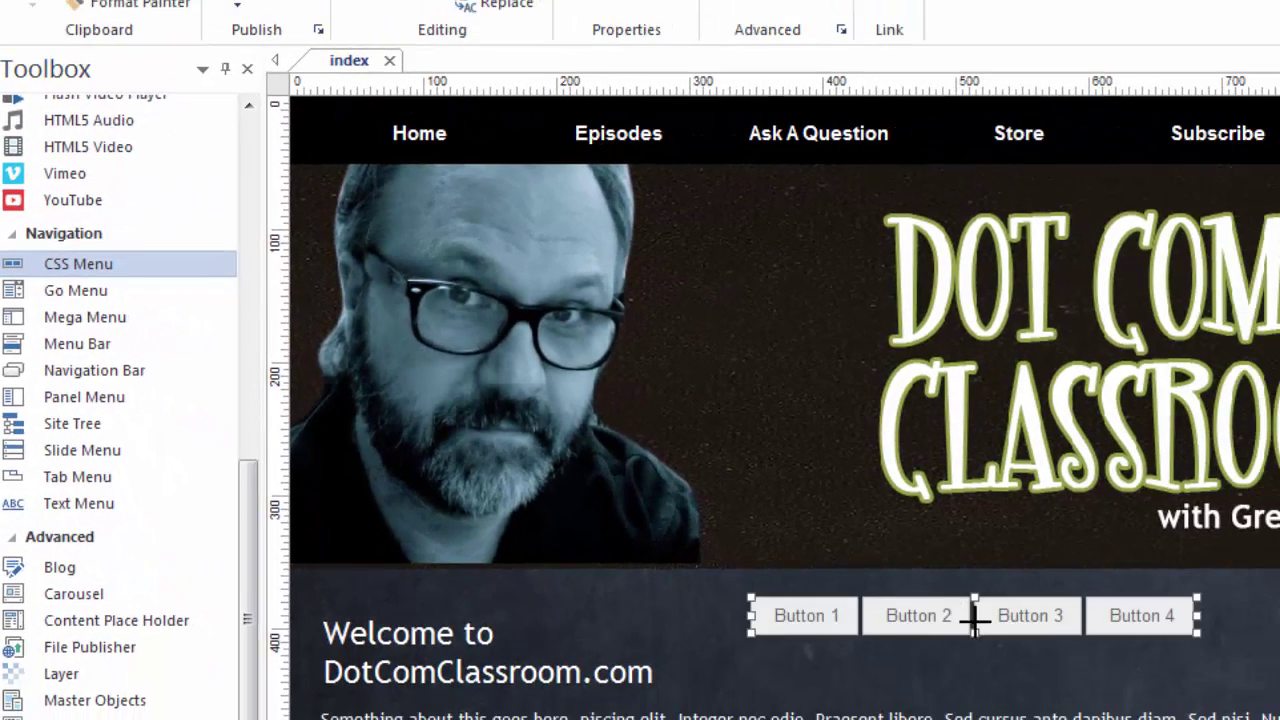
drag(962, 618, 962, 616)
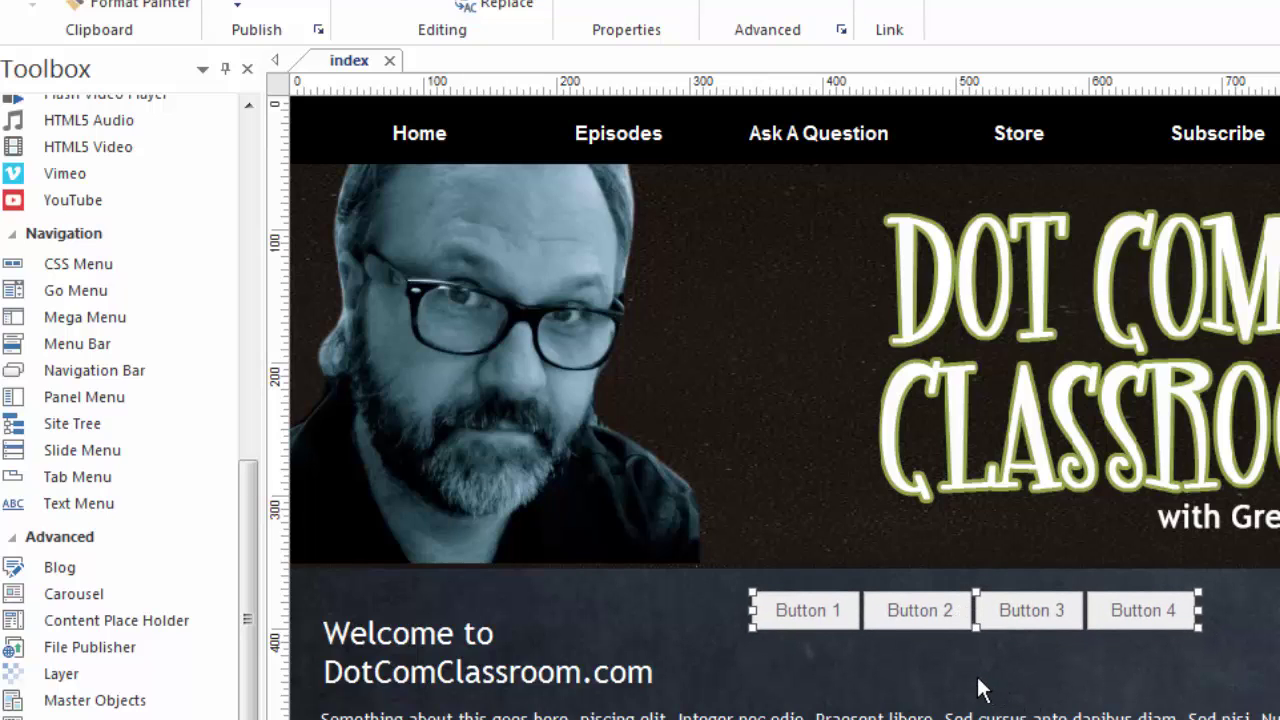
double_click(966, 612)
Move the settings window up and step through Button 1 to Button 4, ending on Button 1.
drag(1100, 145, 1084, 43)
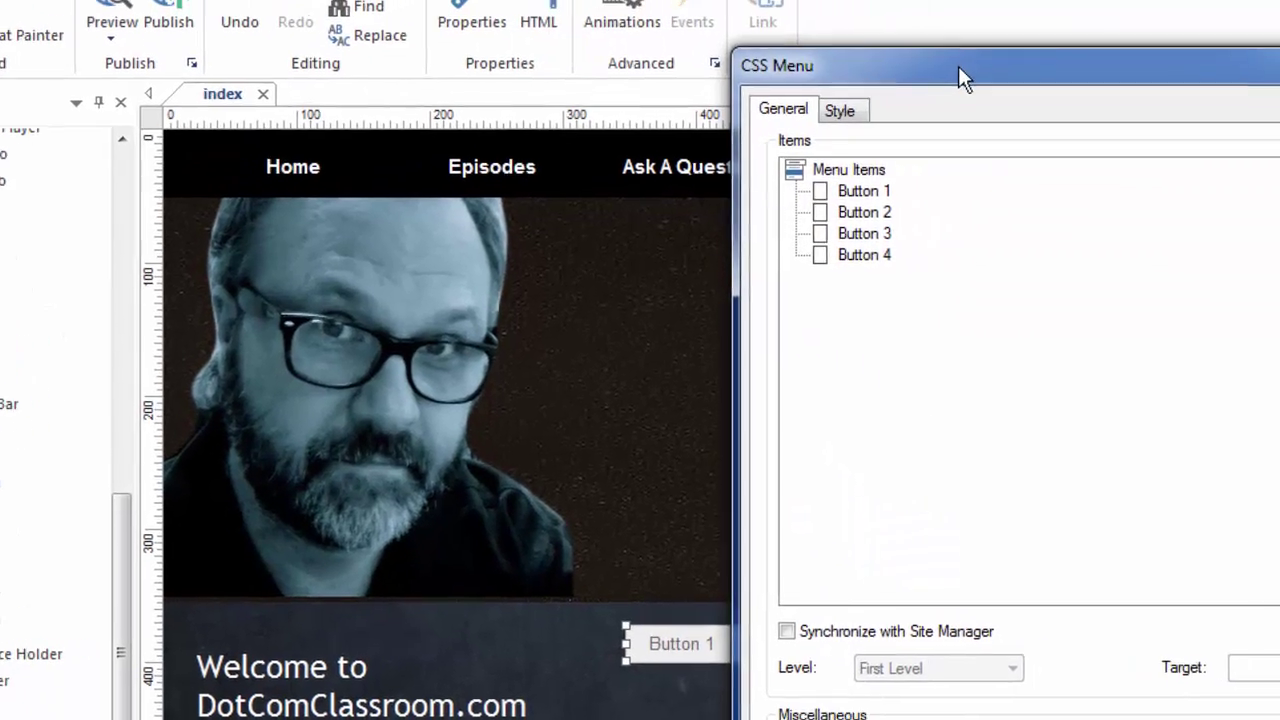
drag(958, 66, 955, 0)
click(847, 113)
click(847, 137)
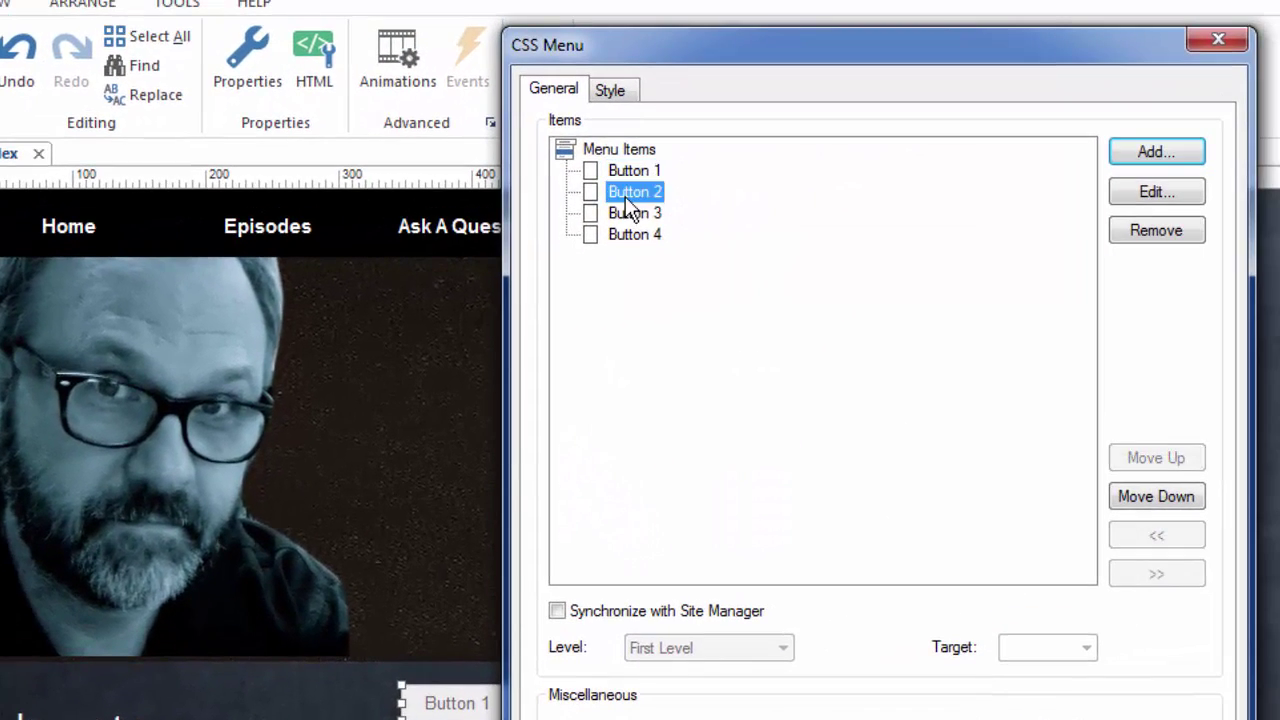
click(630, 212)
click(626, 234)
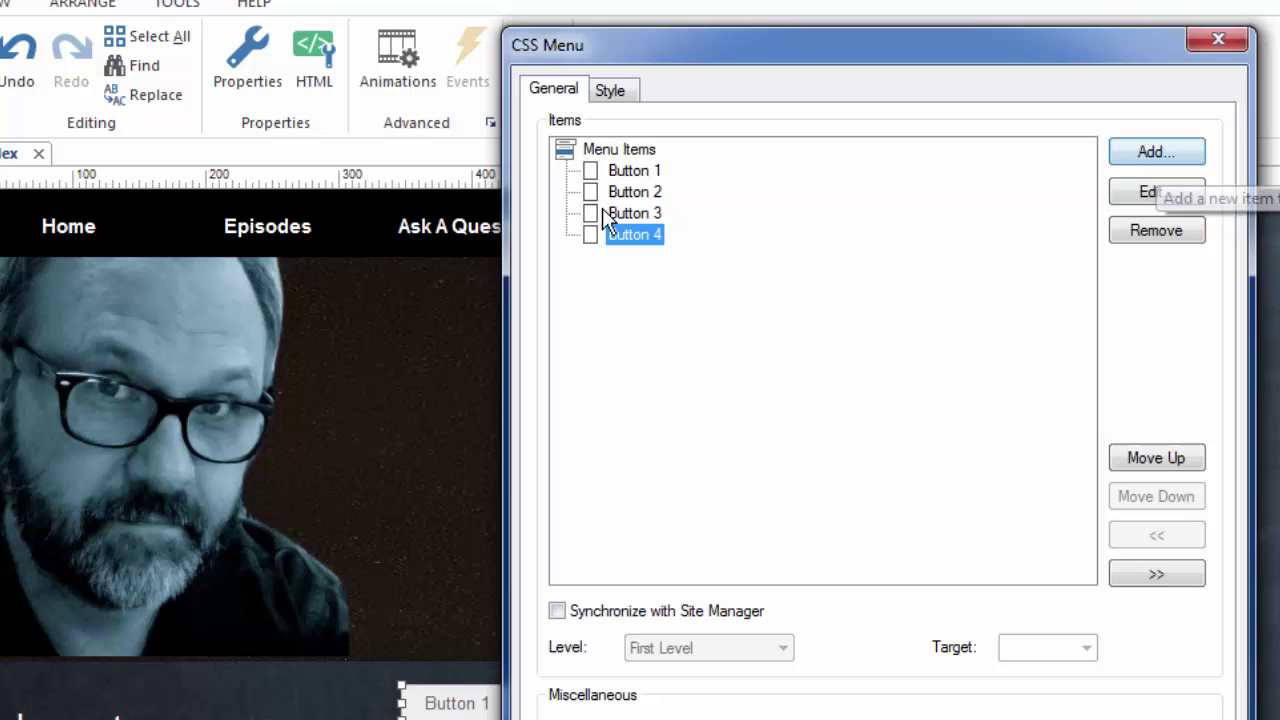
click(632, 172)
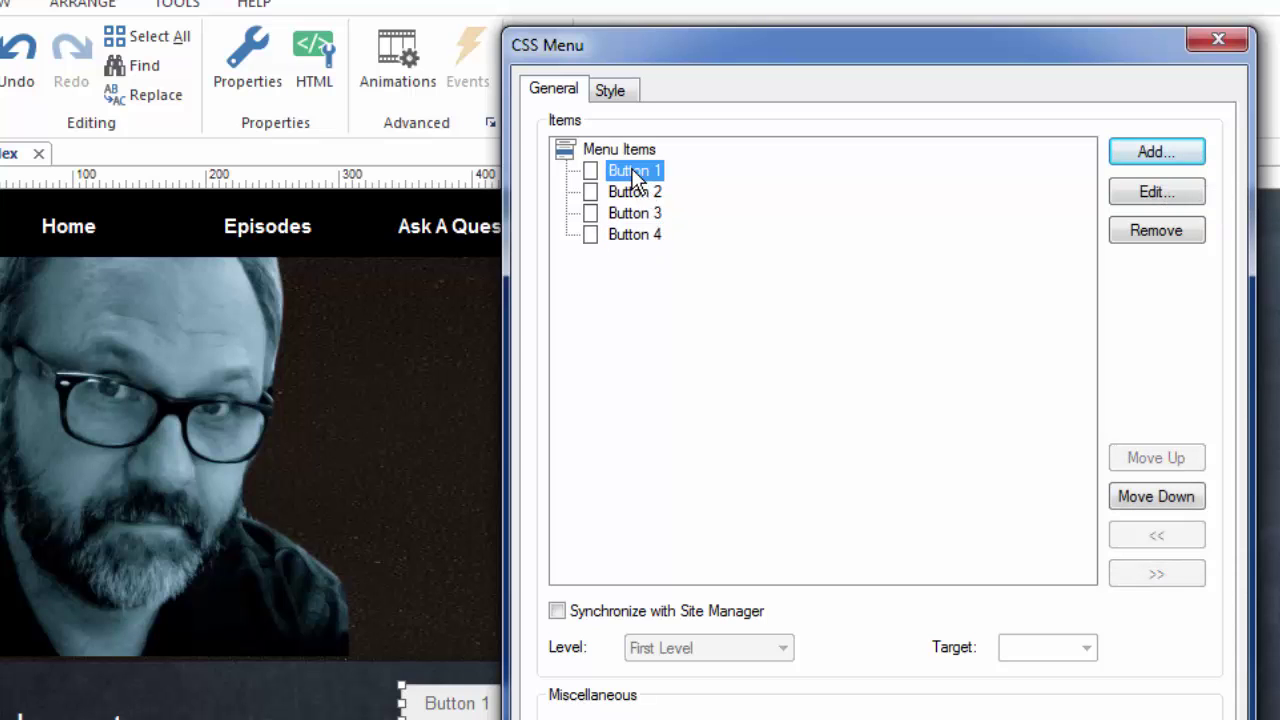
Try renaming Button 1 to 'Home' with an external web address link, then dismiss the editor.
click(1170, 199)
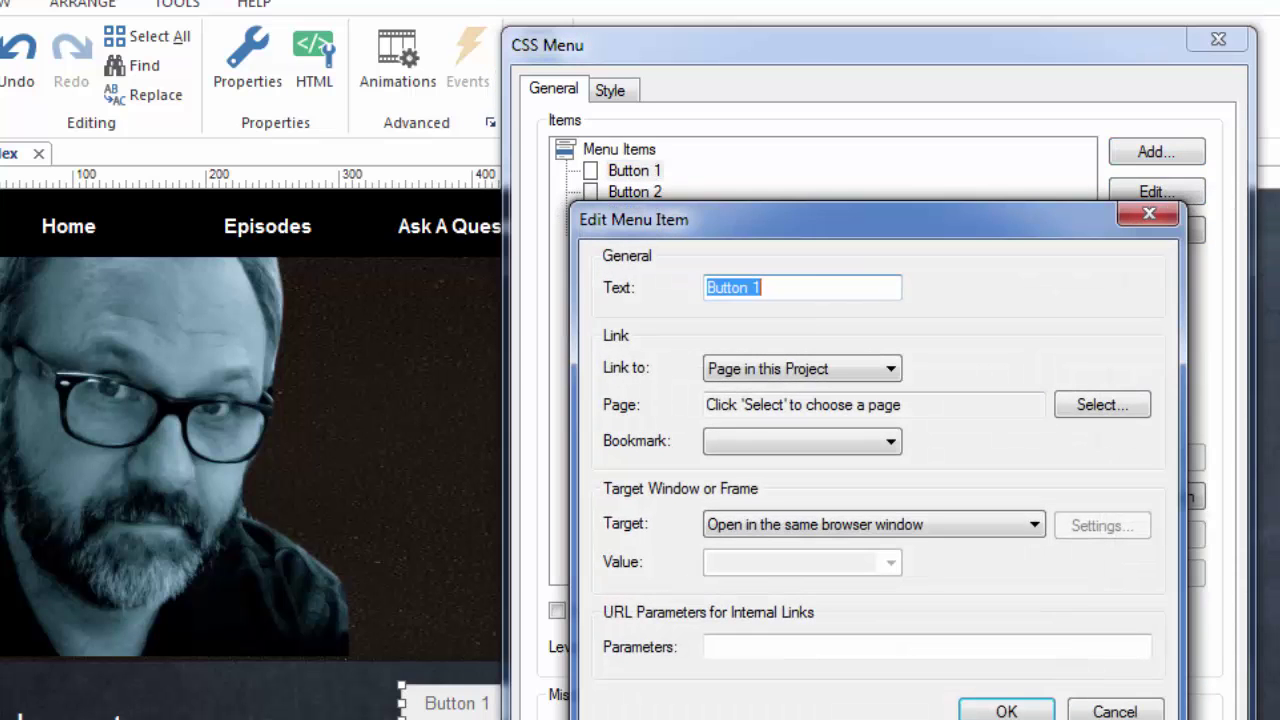
text(Home)
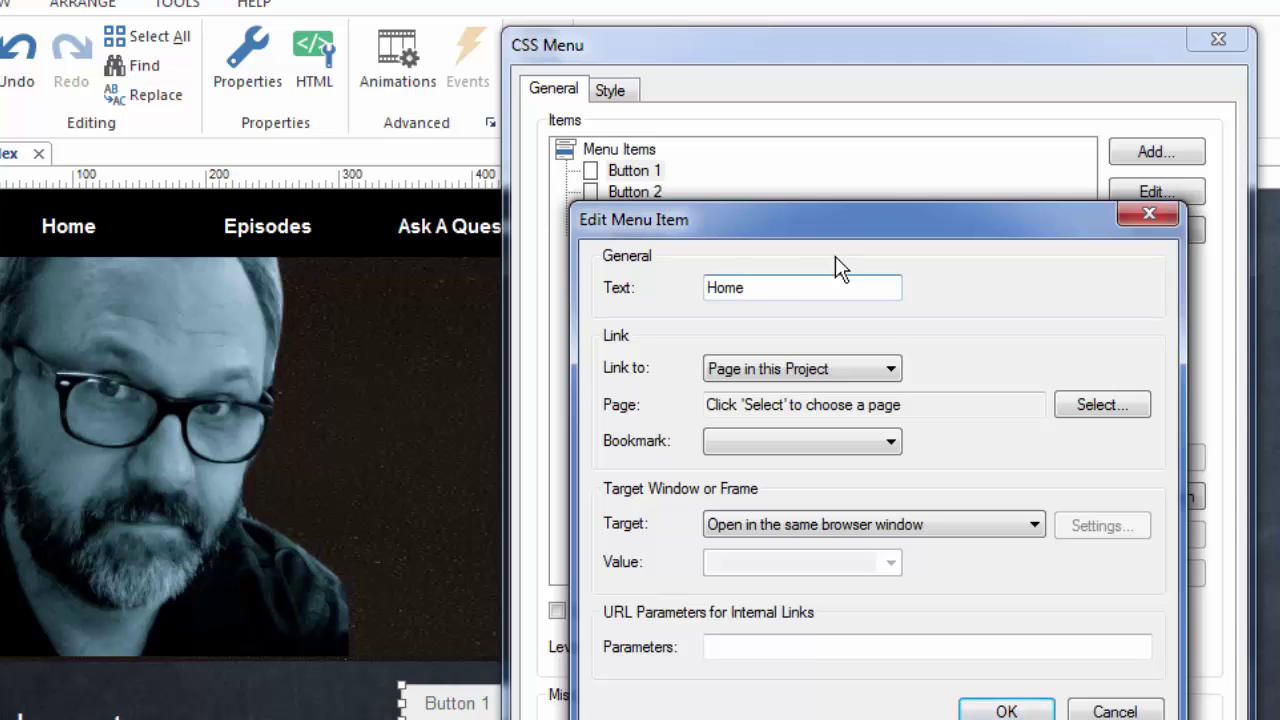
click(887, 372)
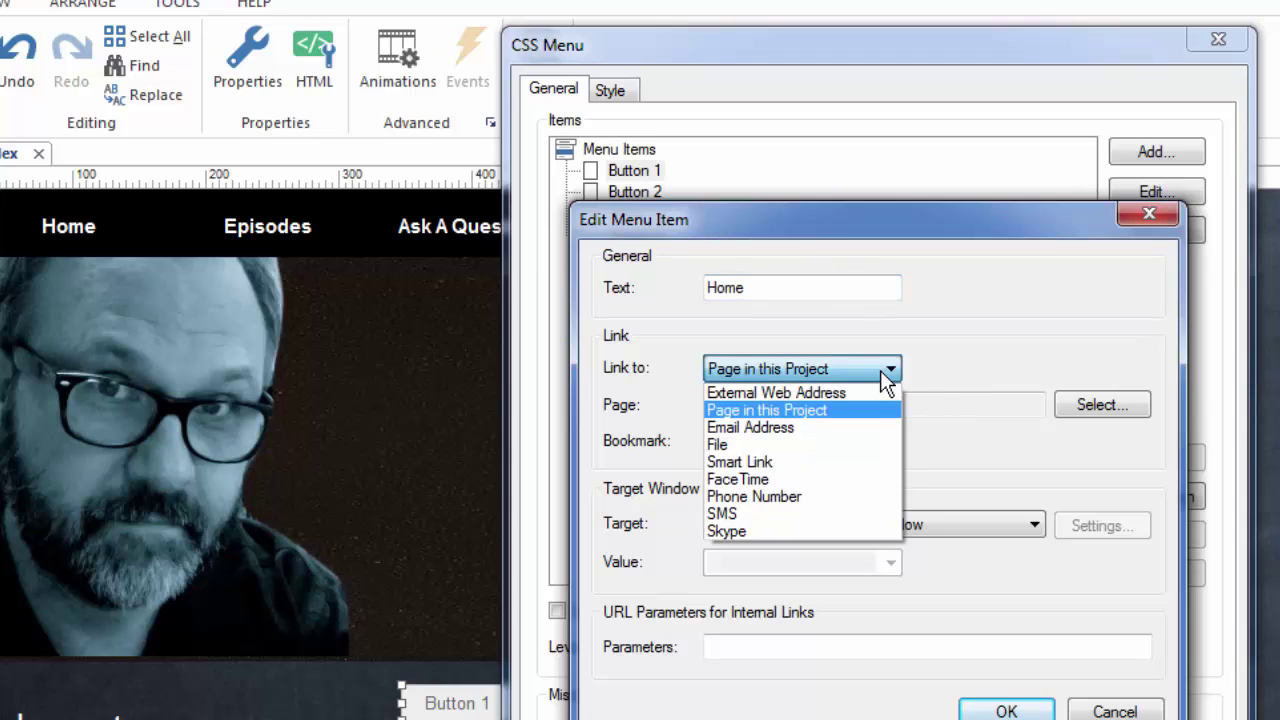
click(814, 393)
key(Escape)
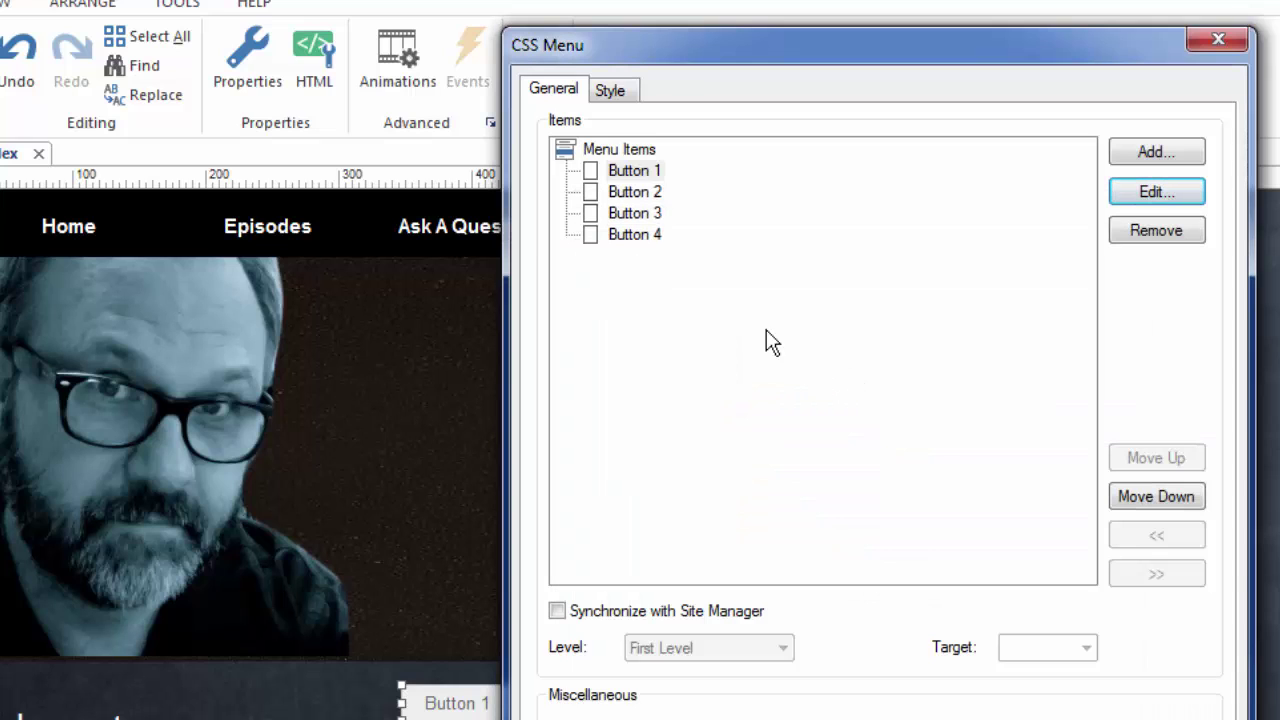
Add a sub-item, Item 1, under Button 2 and switch to the Style settings.
click(586, 171)
click(590, 192)
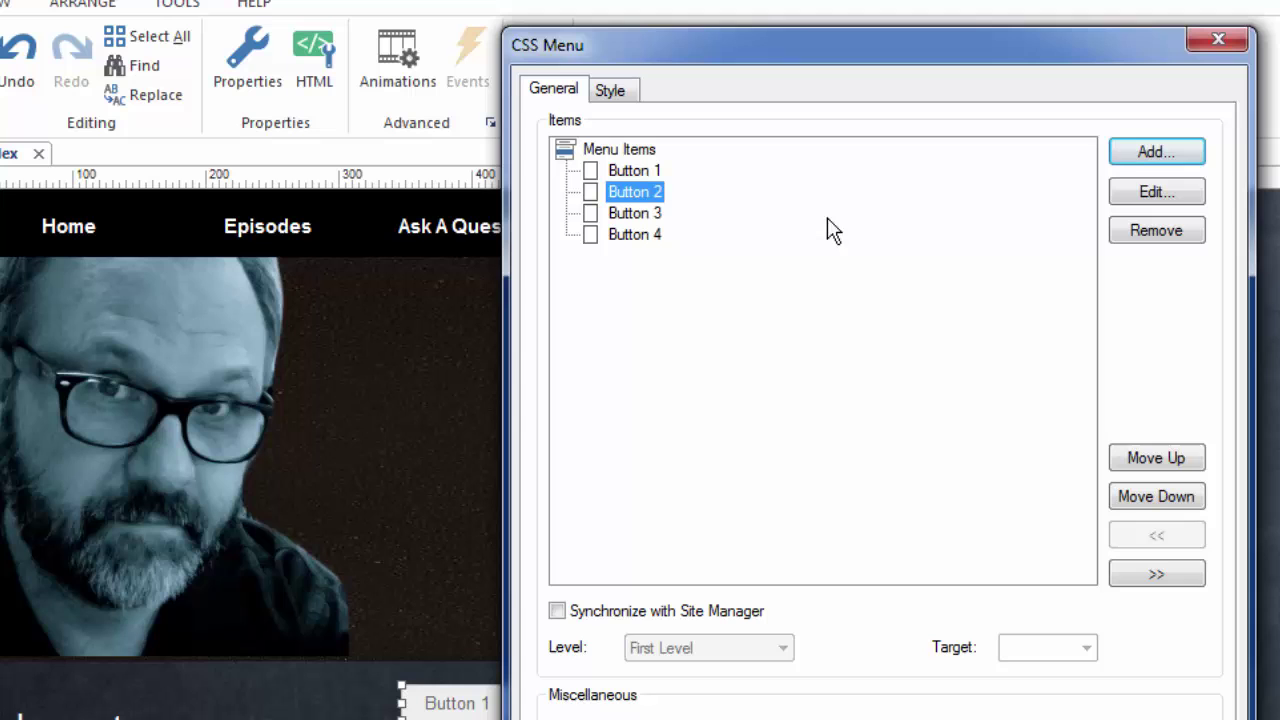
click(1164, 159)
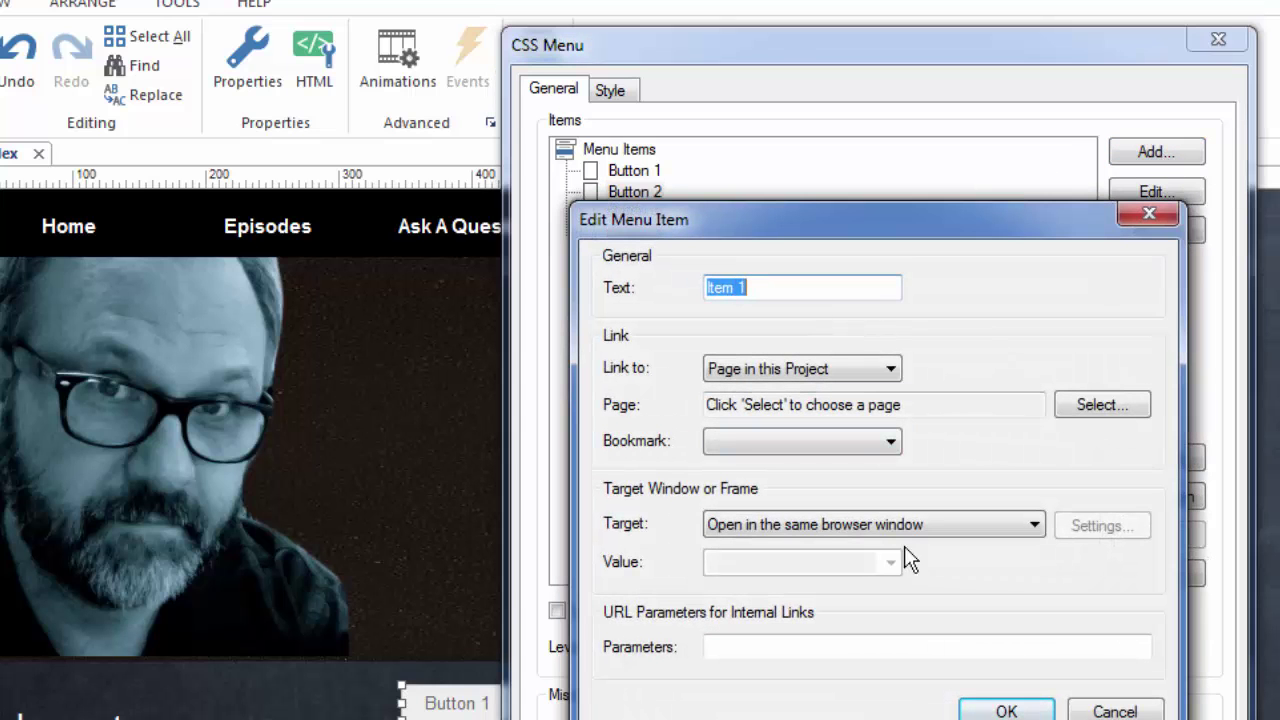
click(1001, 711)
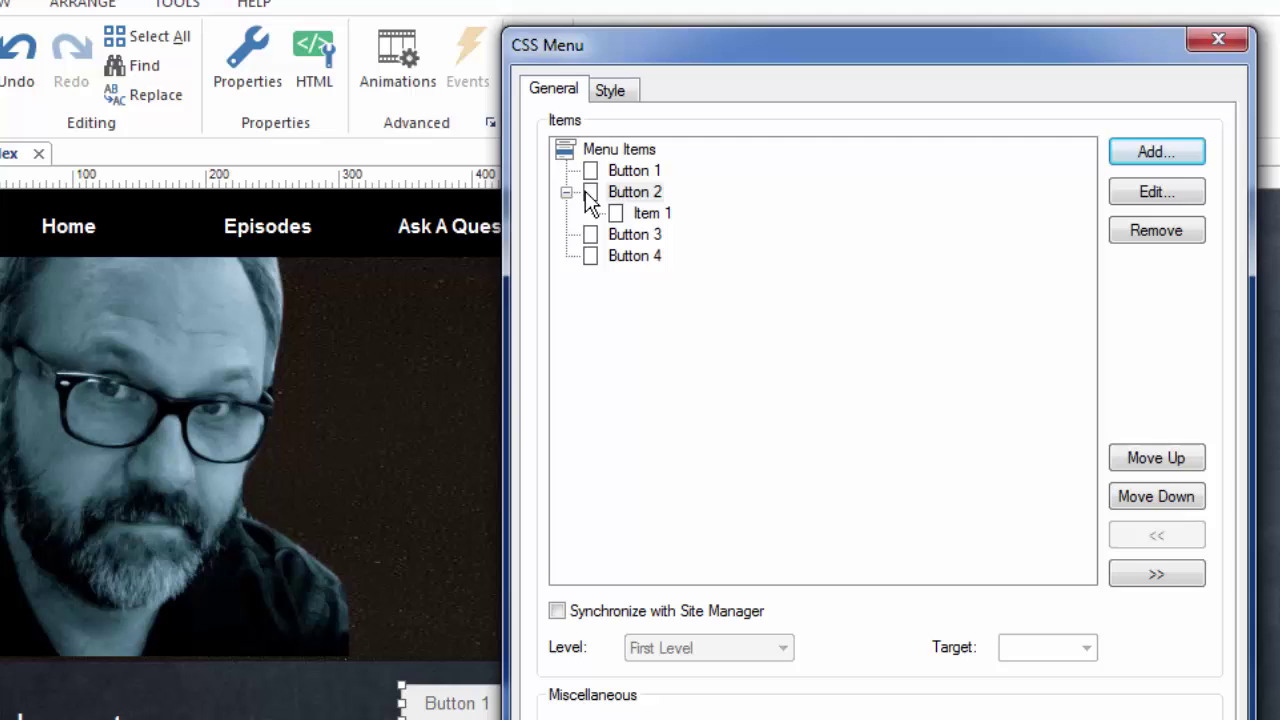
key(ctrl+Tab)
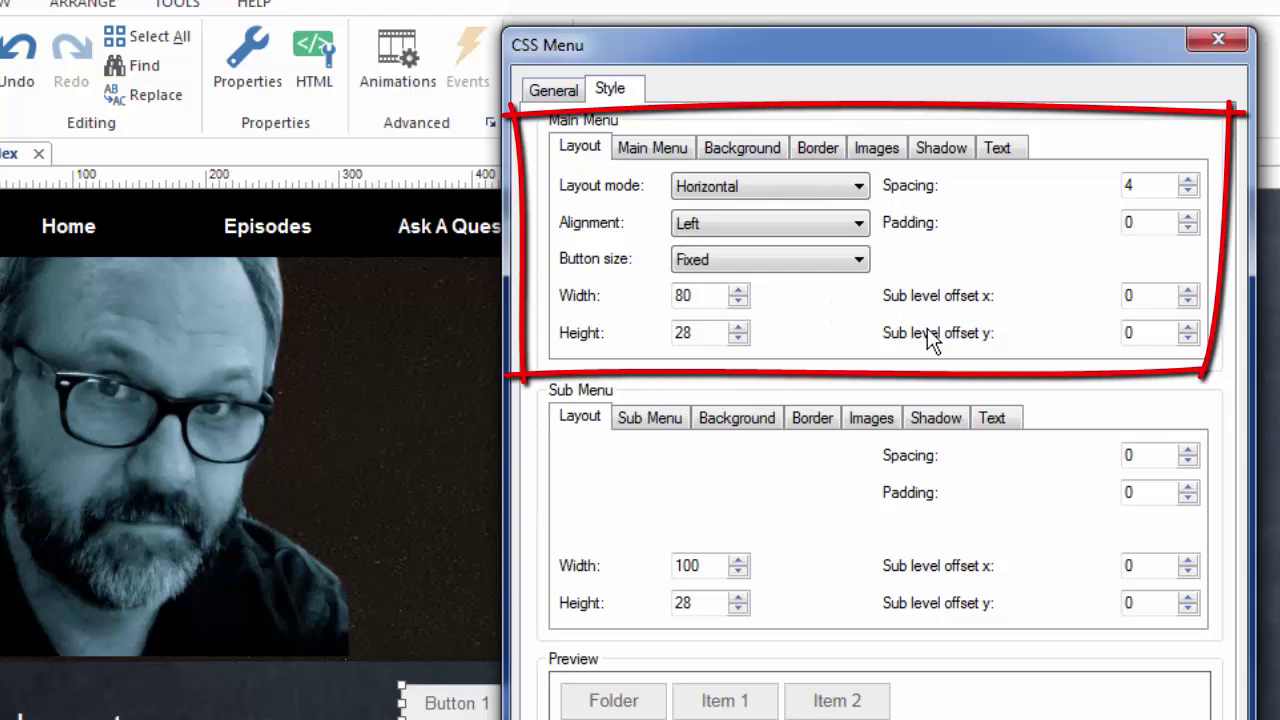
Check the Layout mode and Alignment choices, keeping Horizontal and Left, and look over the preview.
click(792, 187)
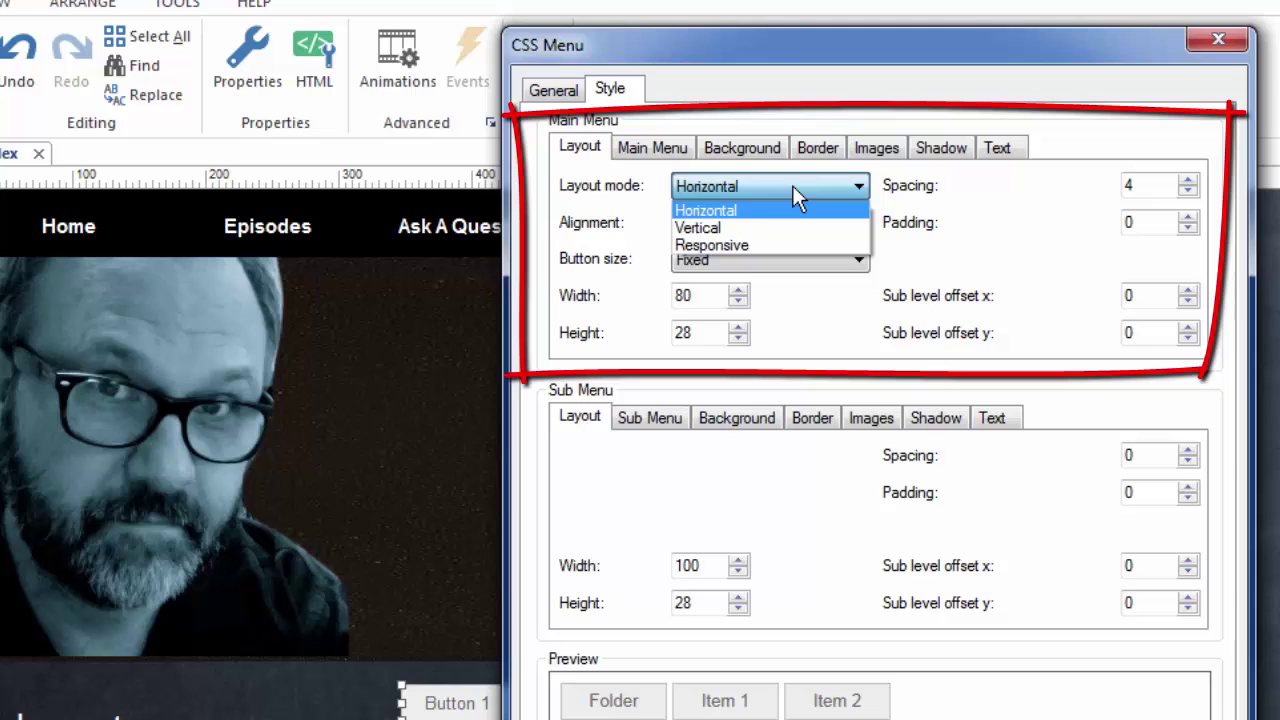
click(1040, 245)
click(860, 233)
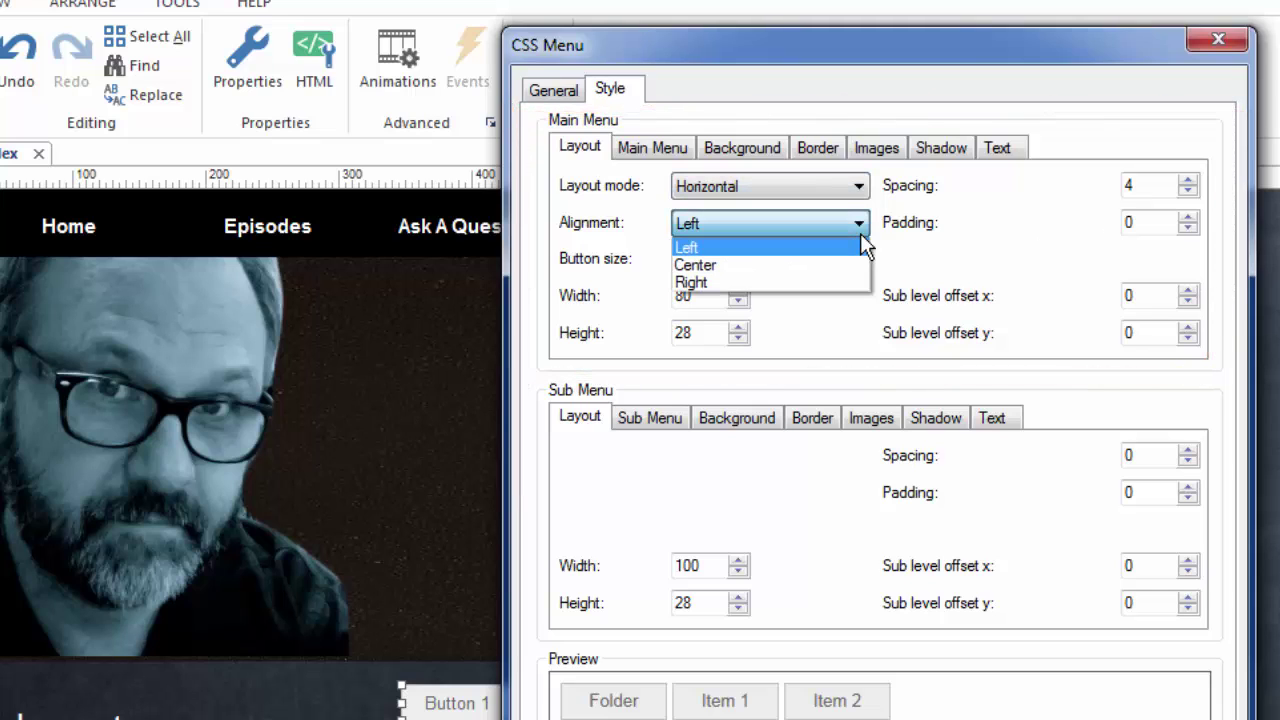
click(988, 222)
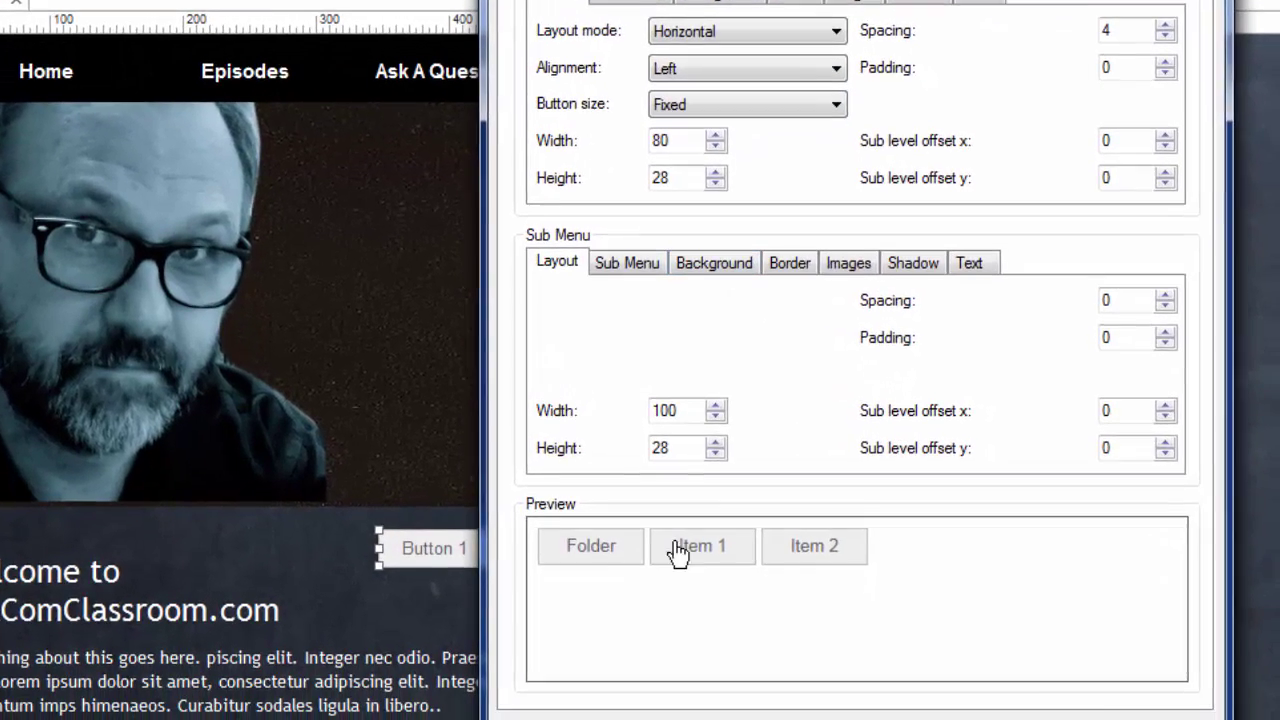
mouse_move(640, 690)
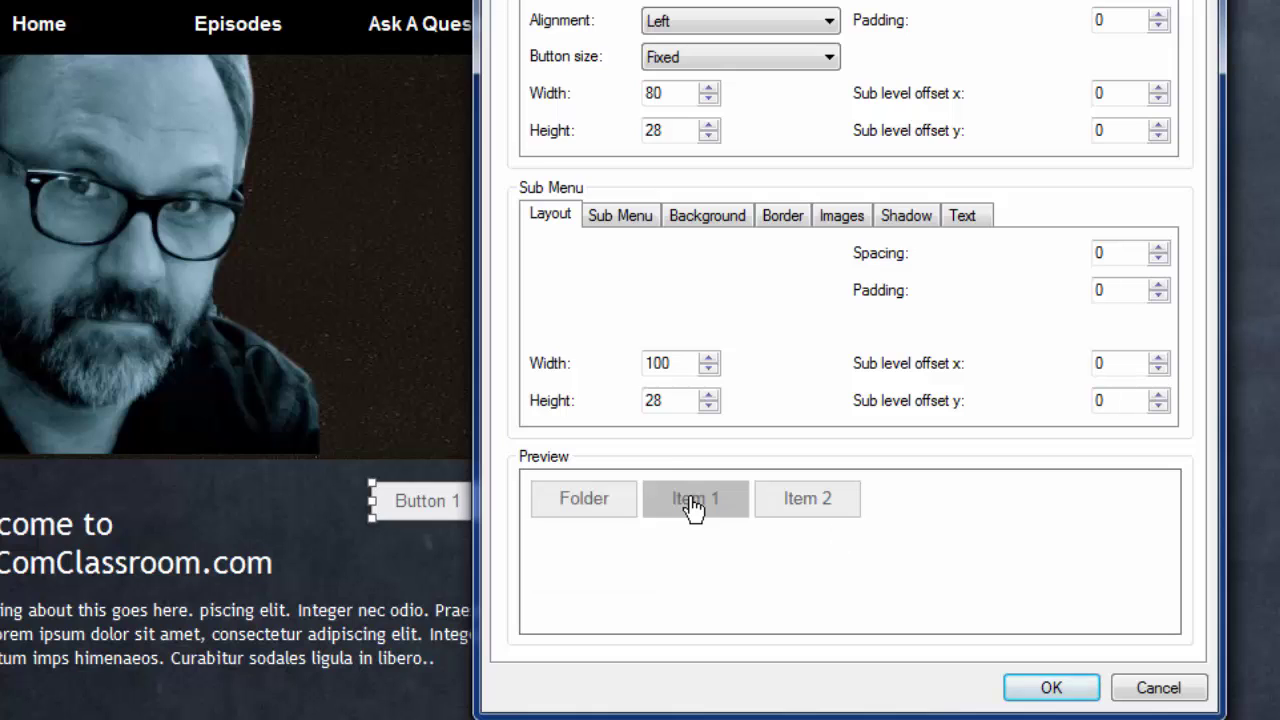
mouse_move(583, 580)
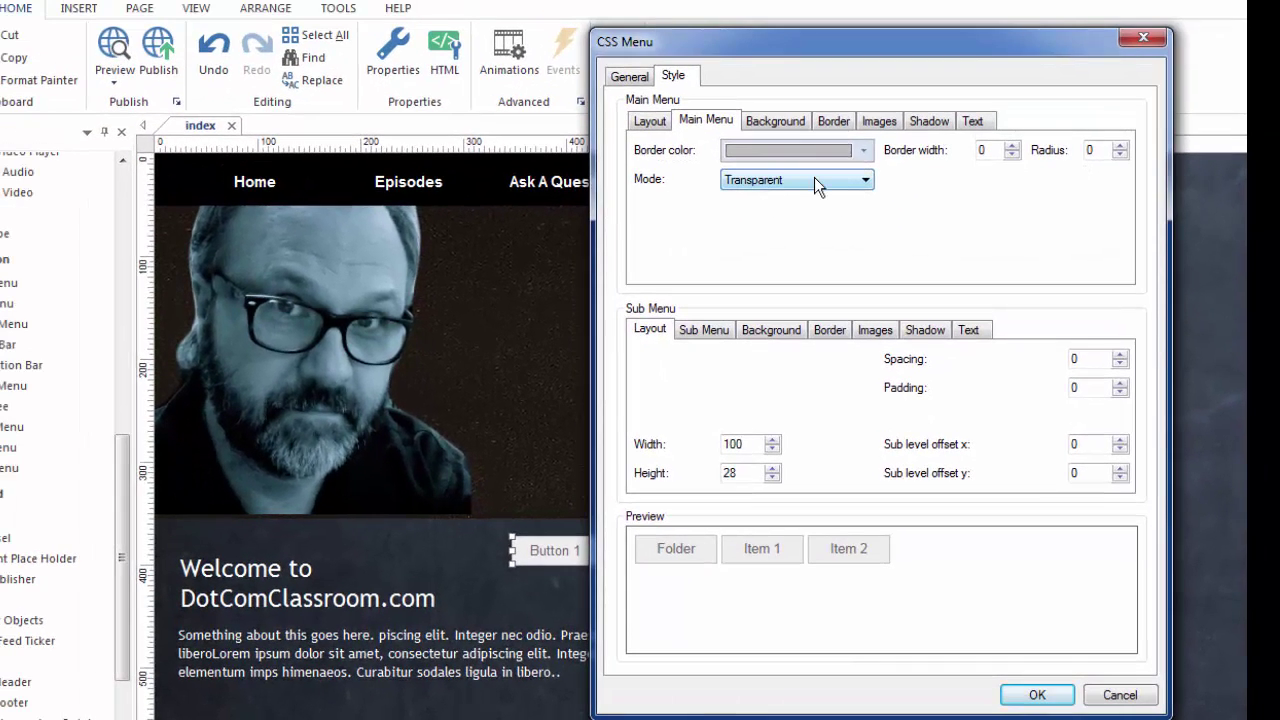
Browse the main menu's Background, Border, Images, Shadow and Text tabs.
click(782, 121)
click(840, 121)
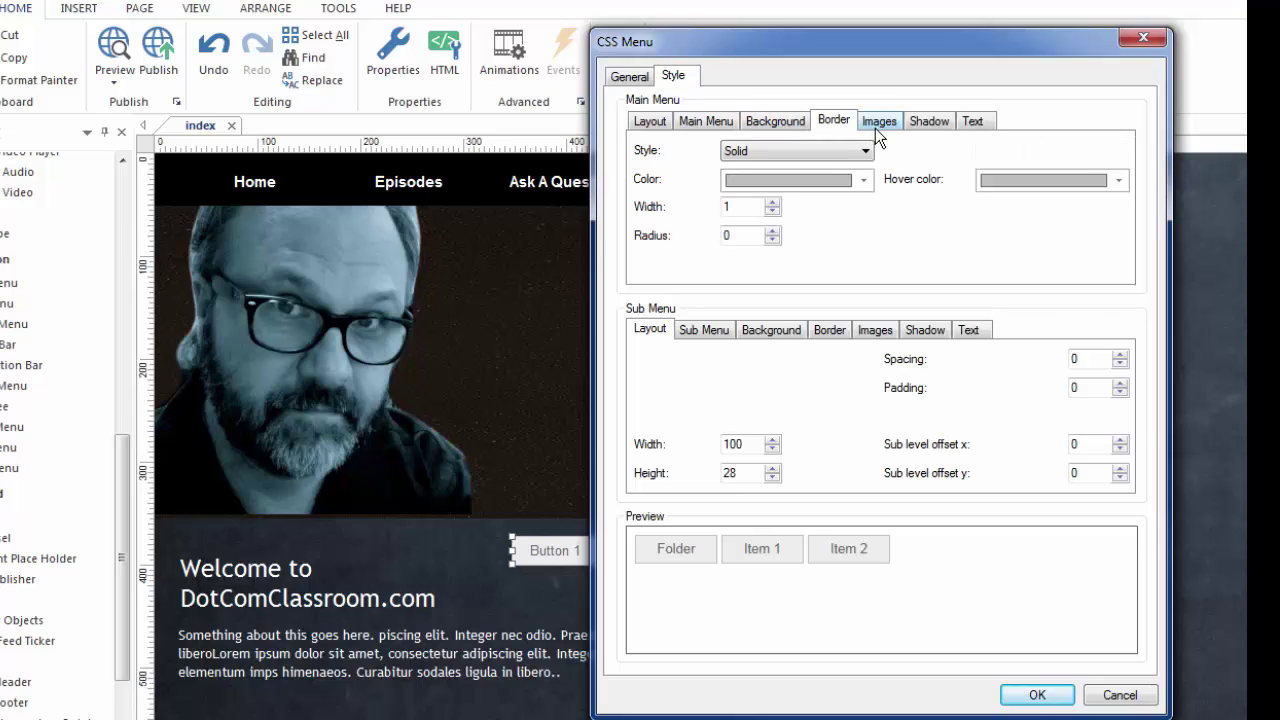
click(875, 126)
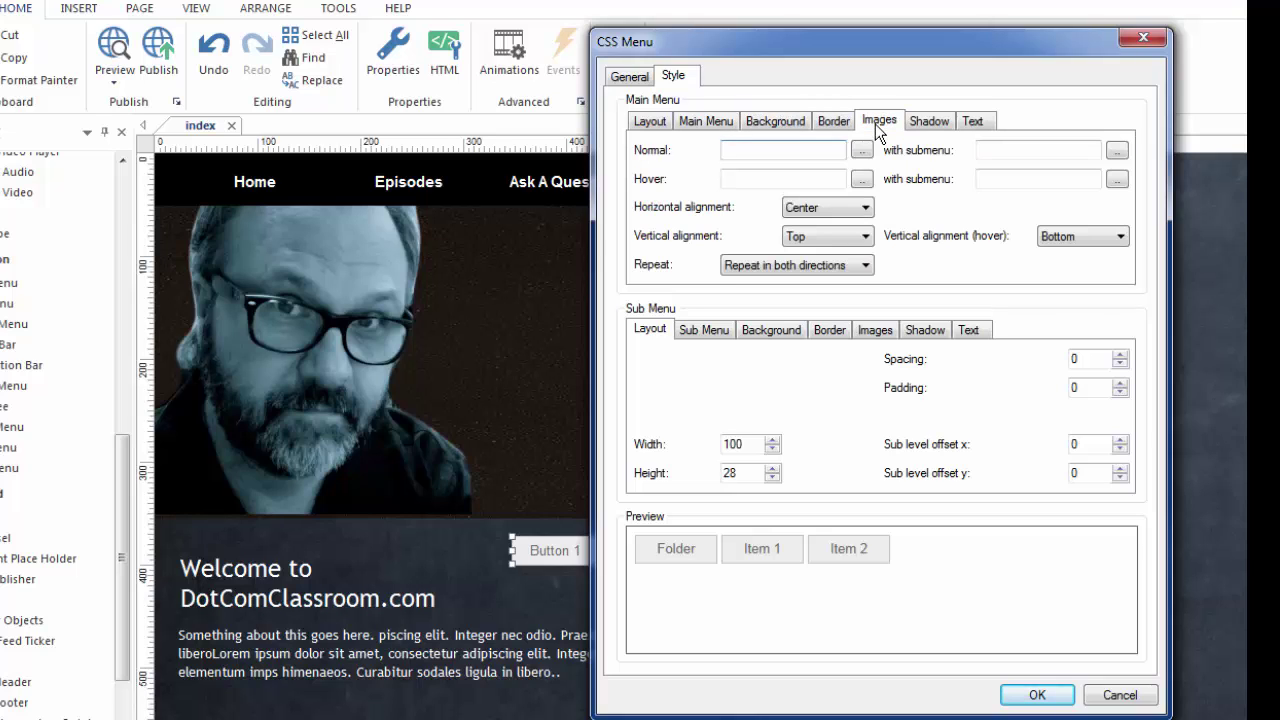
click(929, 121)
click(972, 121)
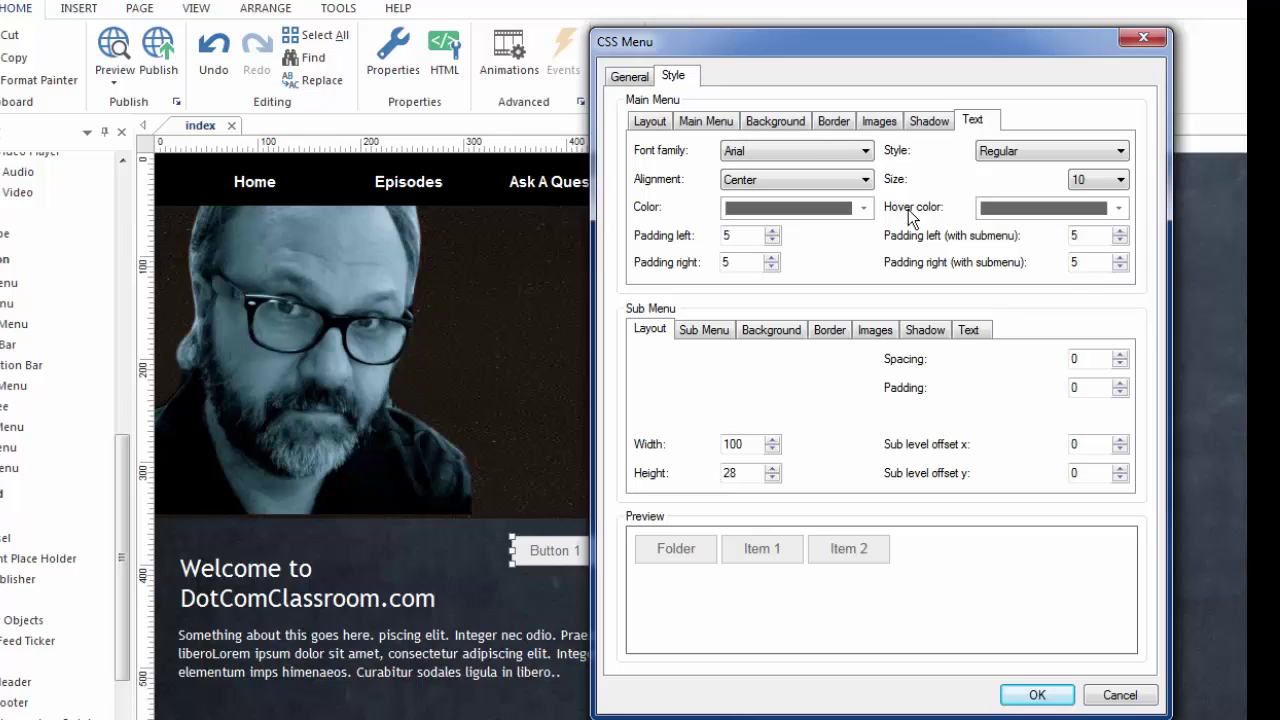
Set the main menu text size to 18 and return to the General items list.
click(1035, 148)
click(1120, 180)
scroll(1120, 180, down, 2)
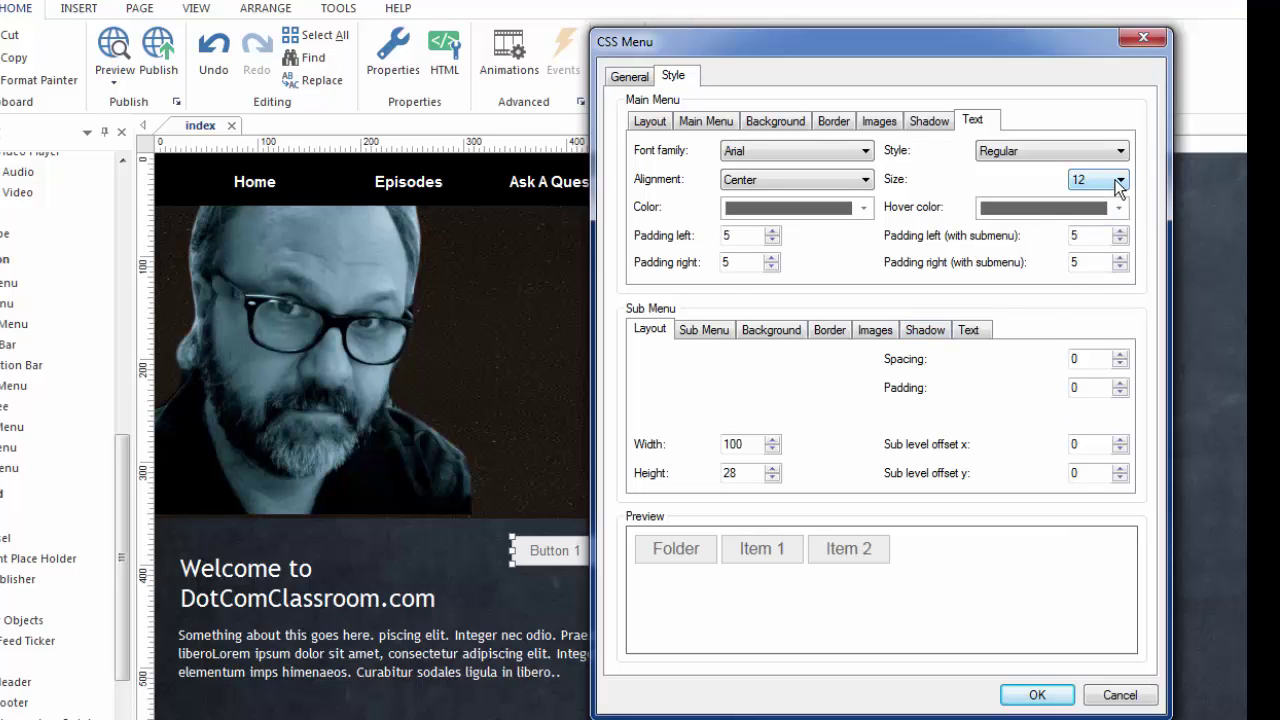
click(1120, 180)
click(1088, 359)
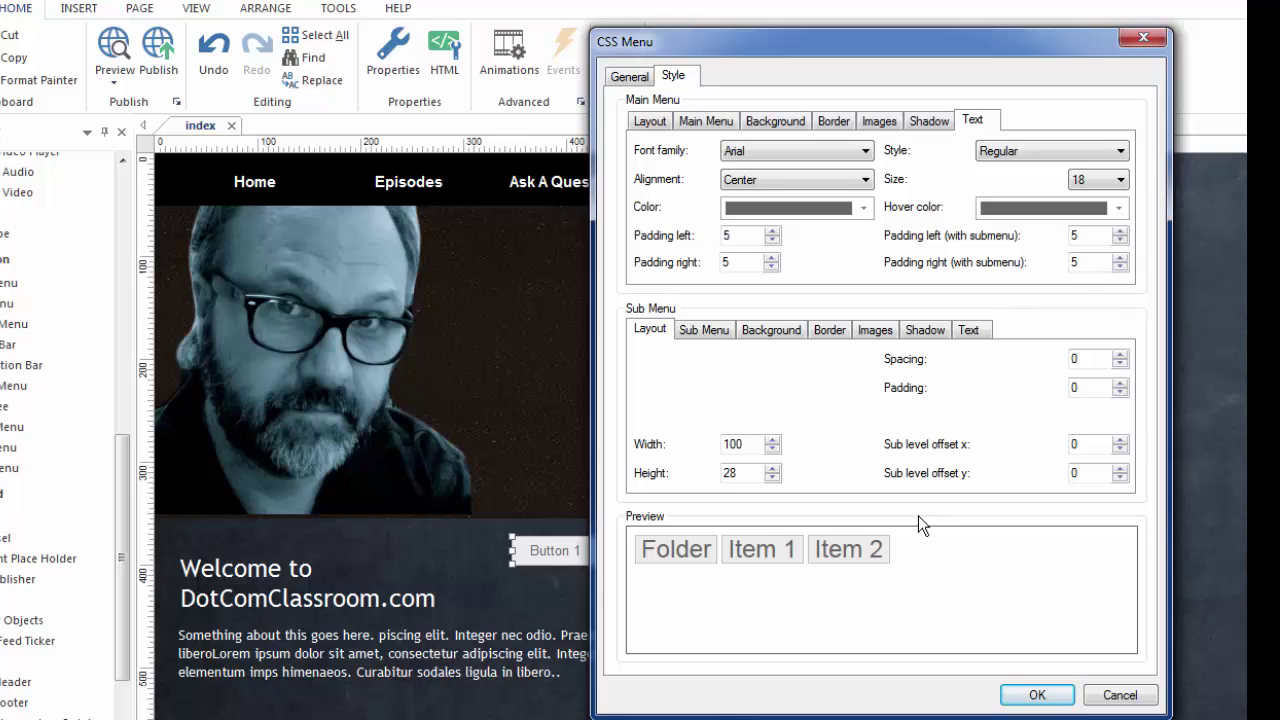
click(630, 77)
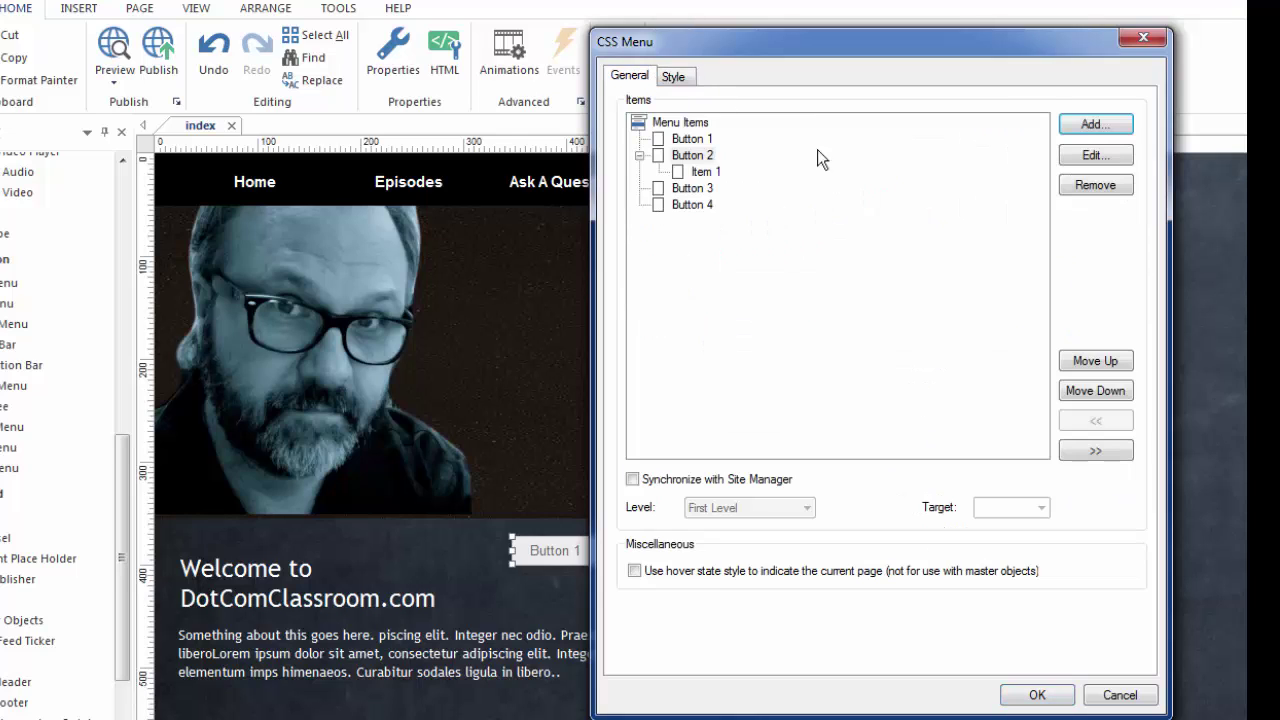
Cancel the settings, delete the Button 1–4 menu, and open the top navigation bar's settings.
click(1120, 695)
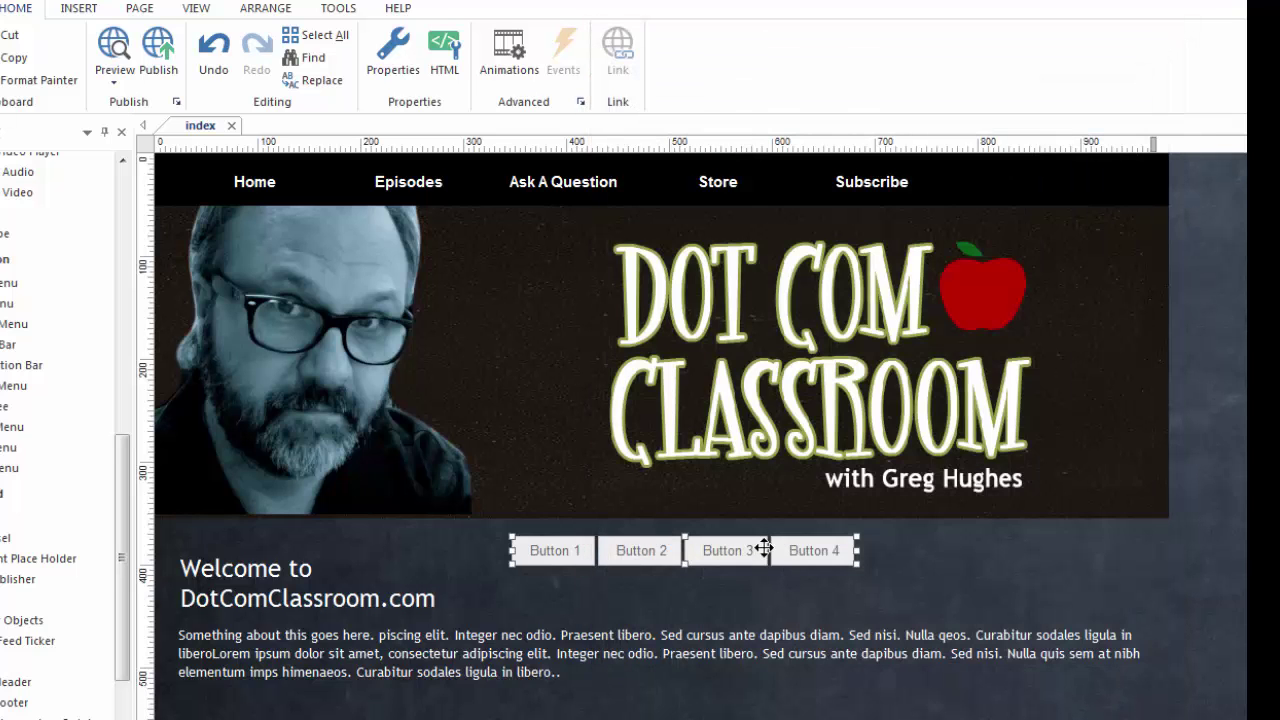
key(Delete)
click(630, 184)
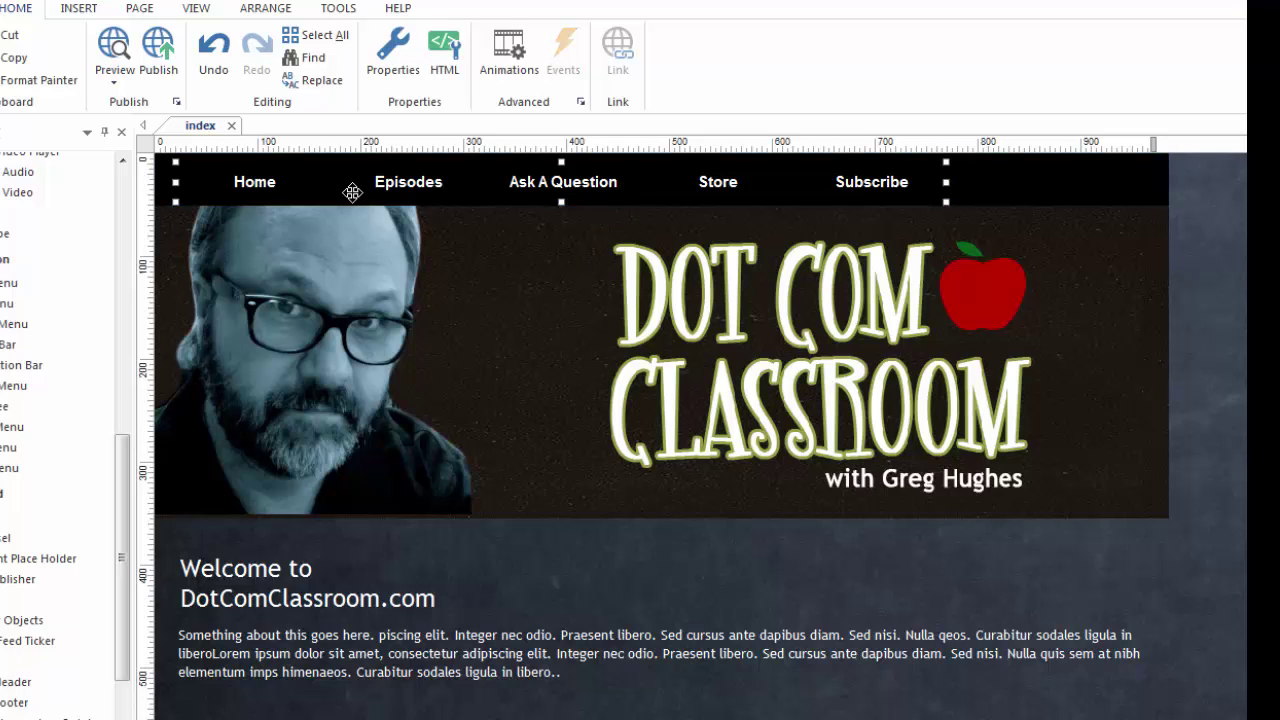
double_click(656, 184)
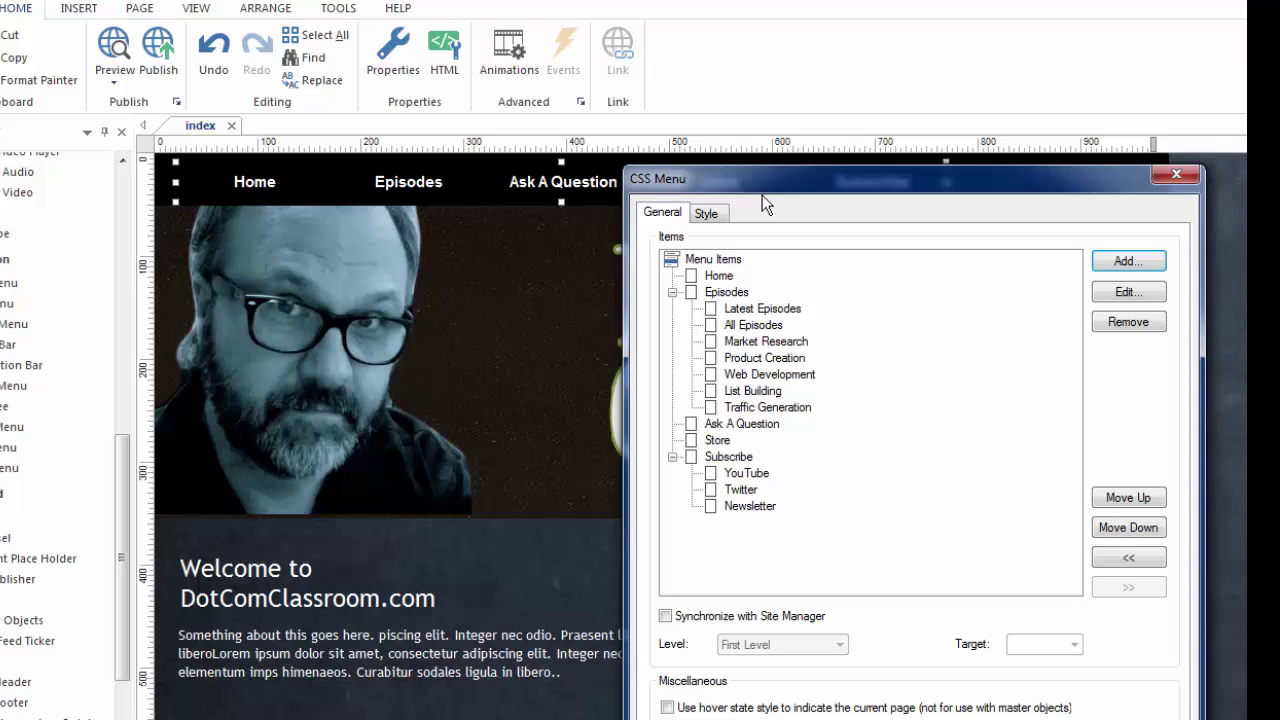
drag(762, 180, 742, 99)
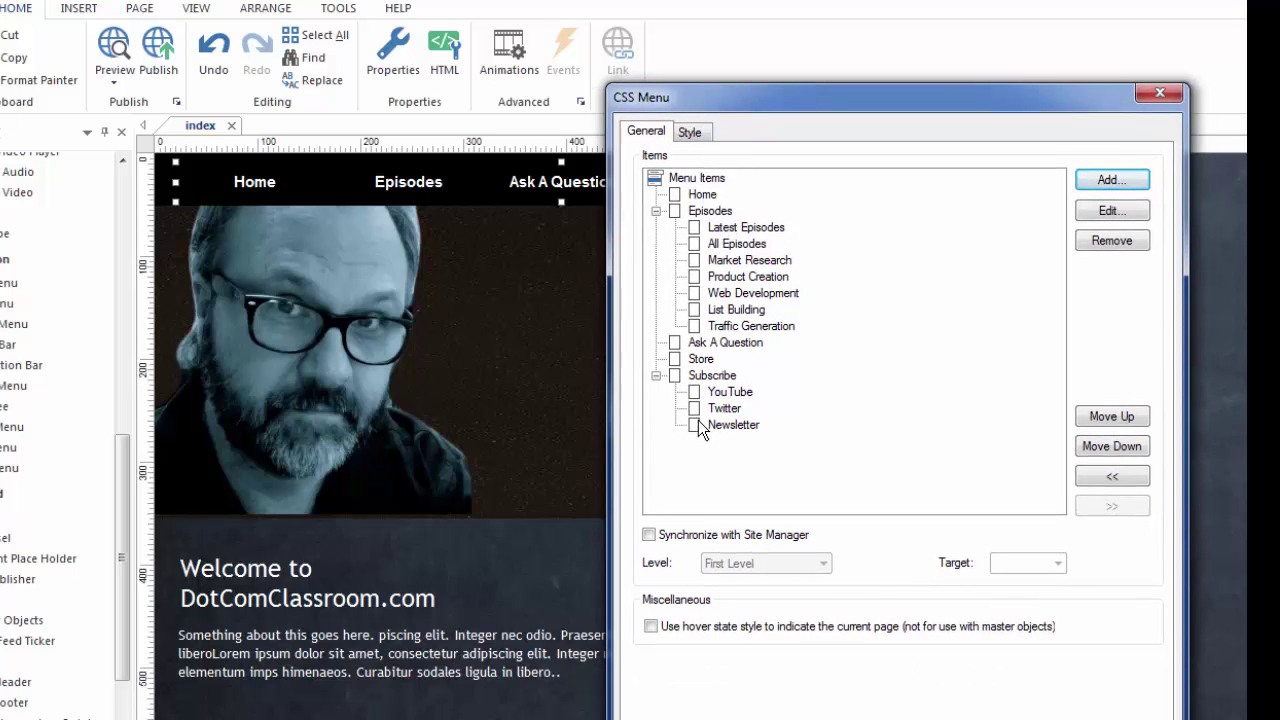
Look through the top menu's Main Menu Background, Border, Images, Shadow and Text tabs.
click(690, 133)
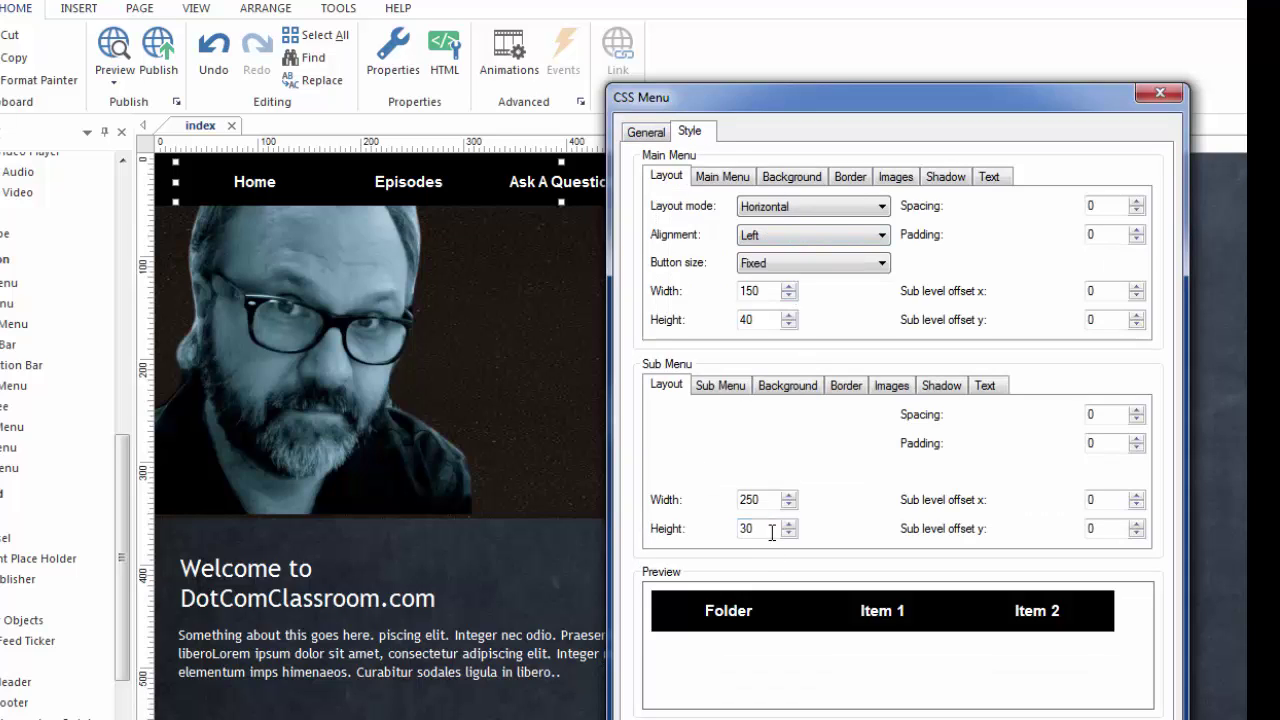
mouse_move(736, 608)
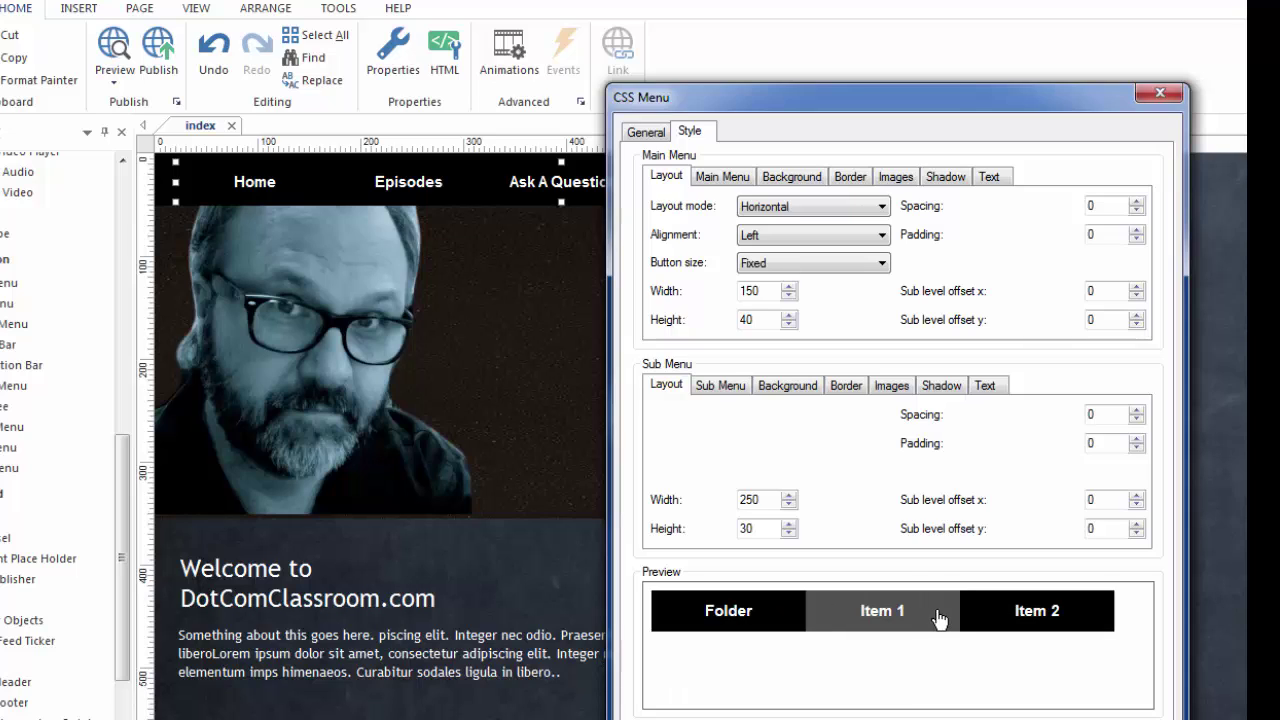
click(806, 178)
click(852, 176)
click(895, 178)
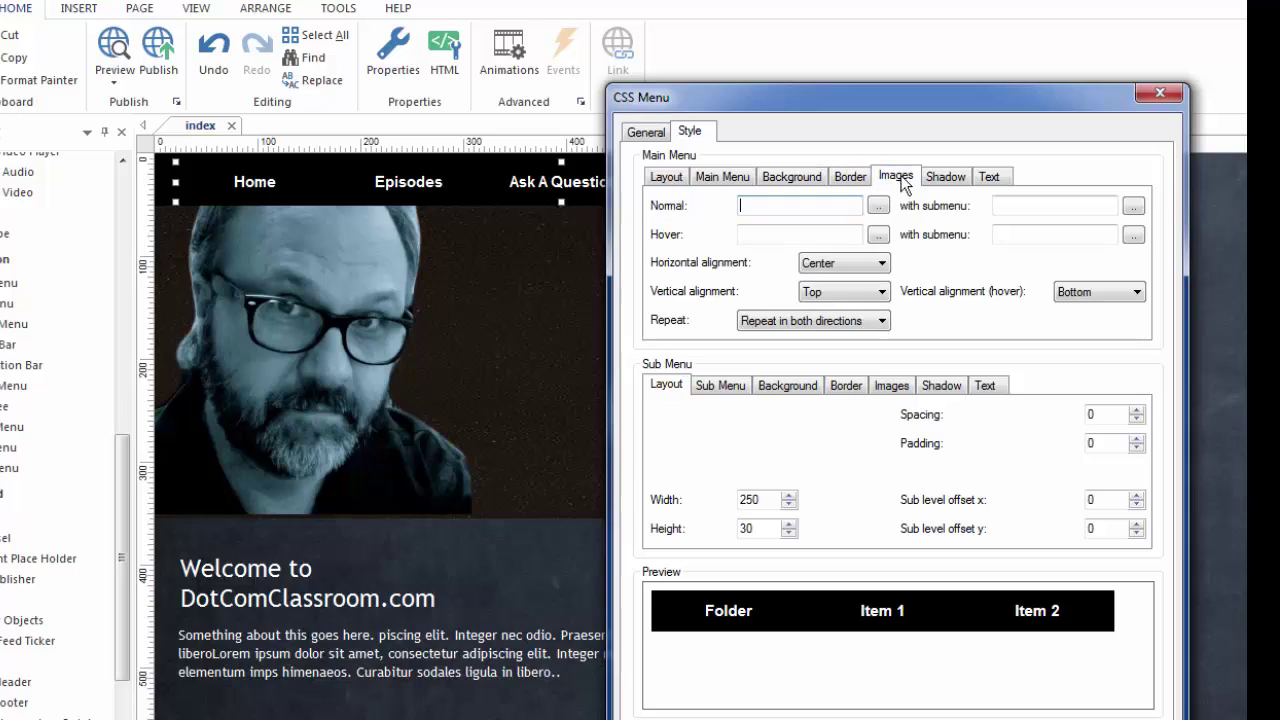
click(963, 176)
click(988, 176)
Look through the Sub Menu's sub-level, Background, Border and Images tabs.
click(720, 385)
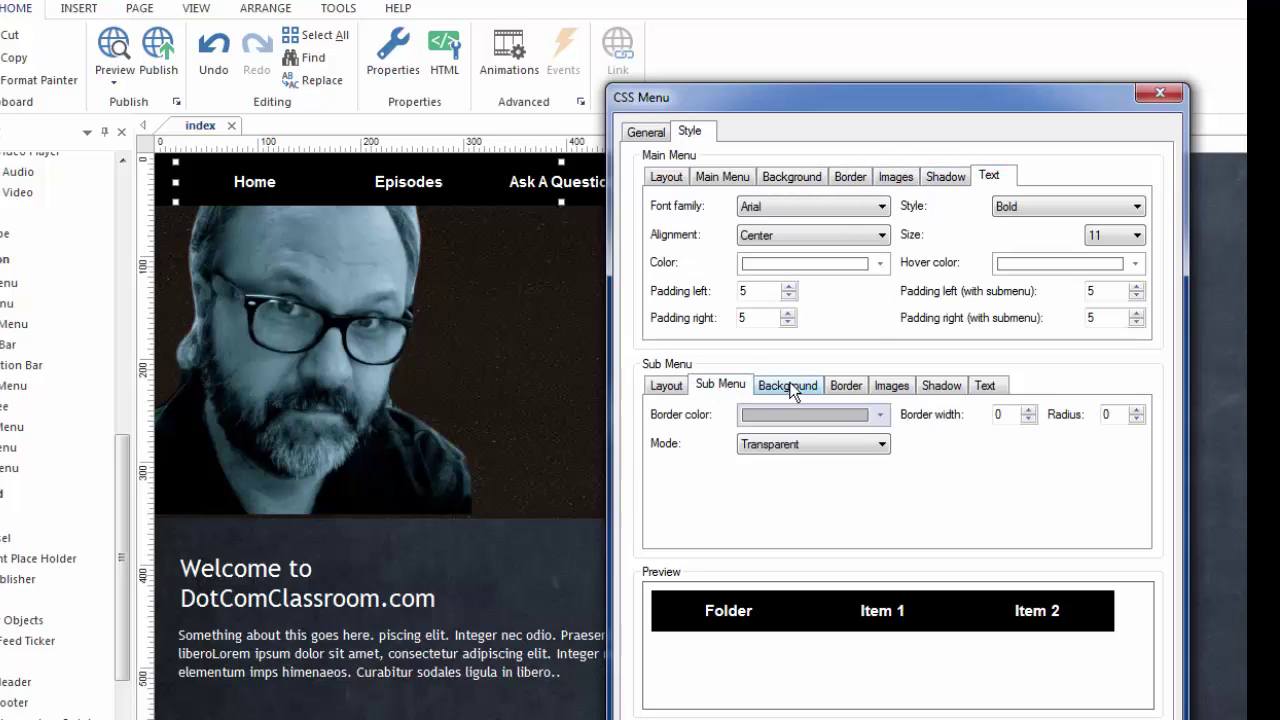
click(787, 385)
click(846, 385)
click(891, 386)
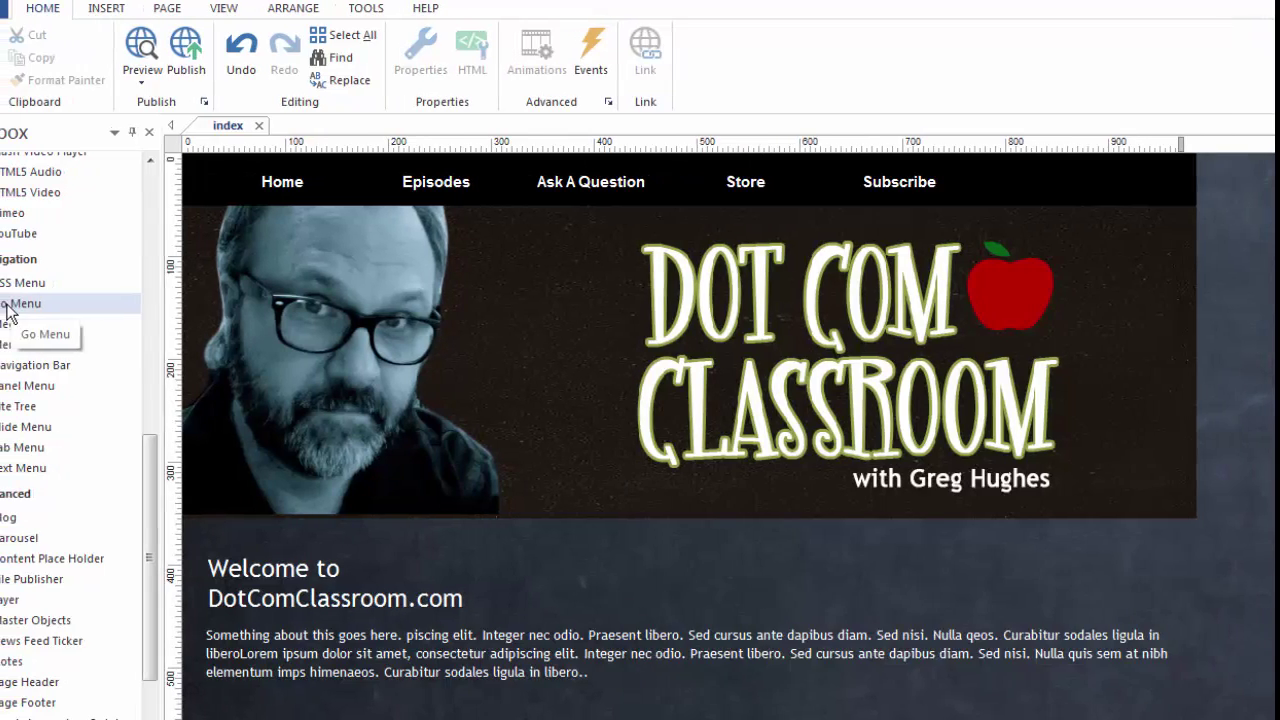
Draw a Go Menu beside the welcome heading and open its properties.
click(50, 303)
drag(632, 541, 928, 572)
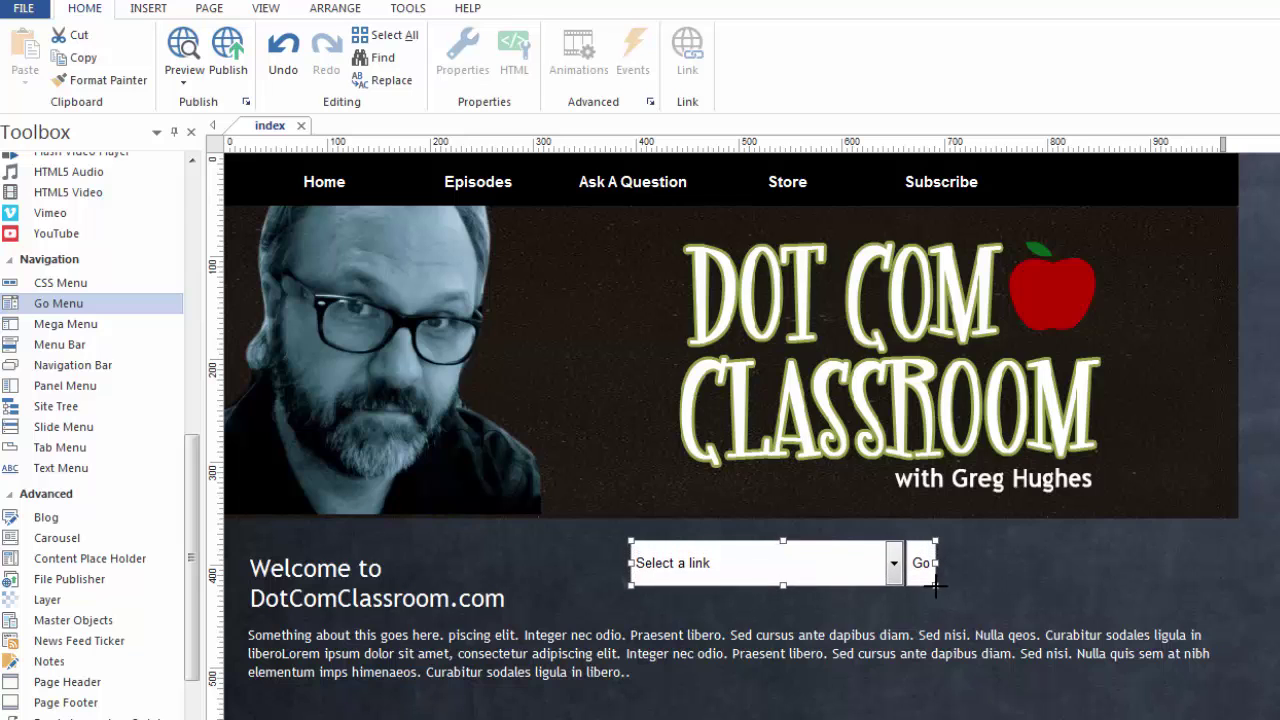
double_click(715, 557)
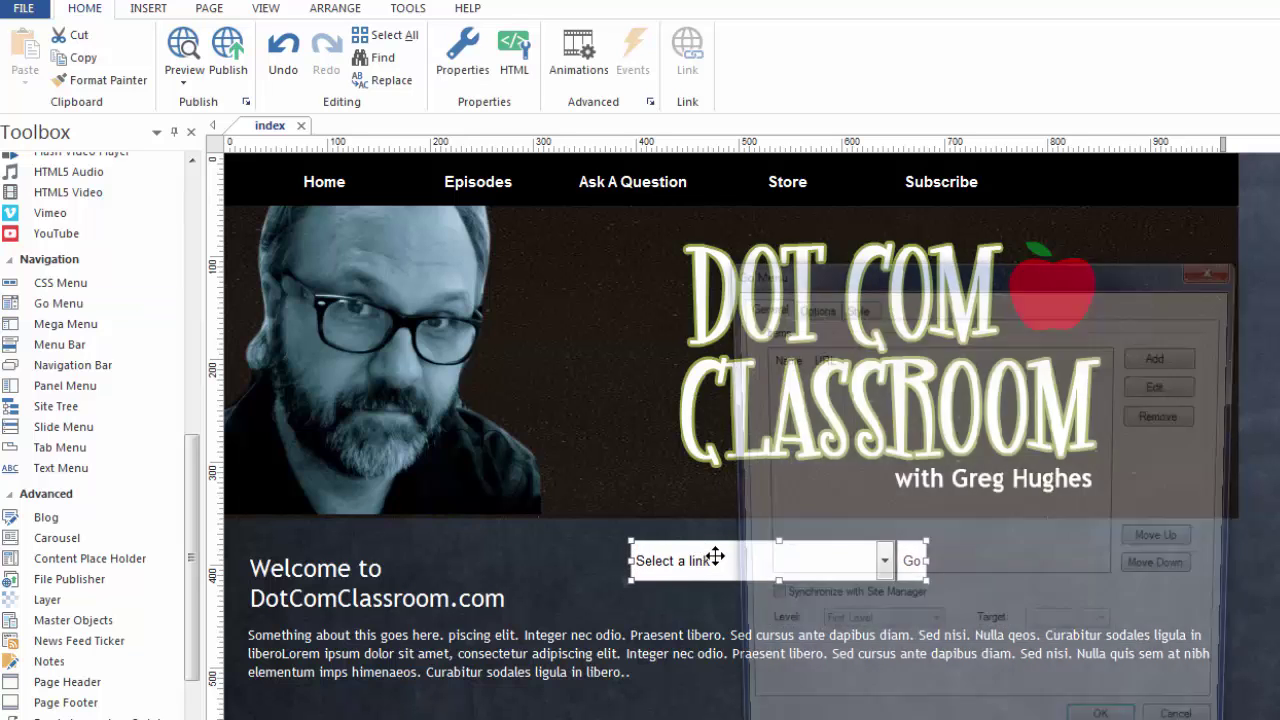
drag(872, 282, 900, 124)
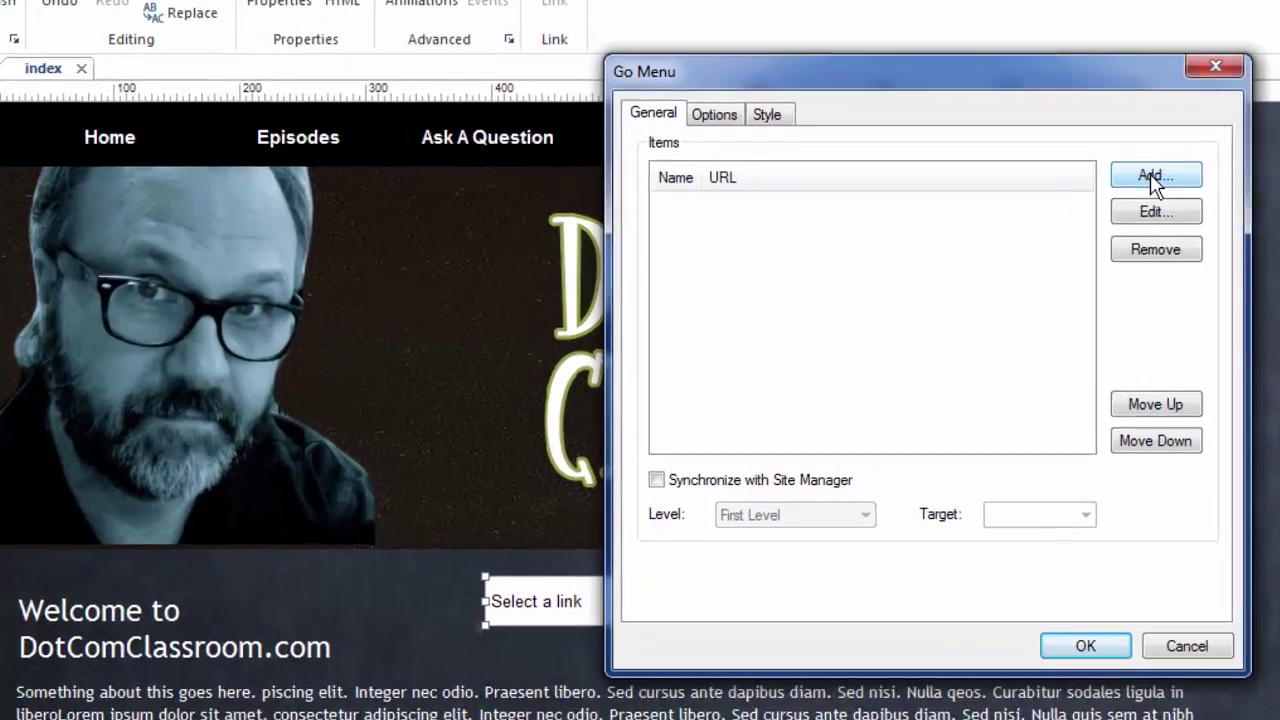
Add a 'My Website' item linking to external address 90secondwebsitebuilder.com.
click(1178, 212)
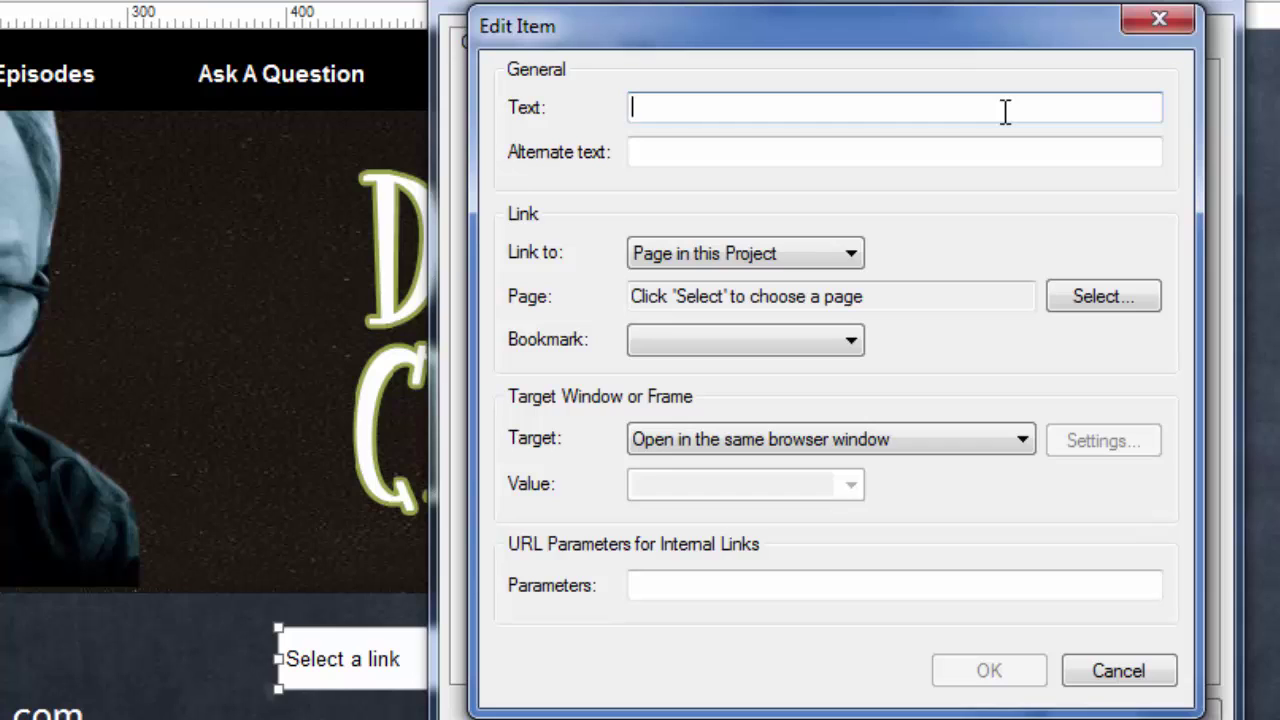
text(My Website)
click(632, 155)
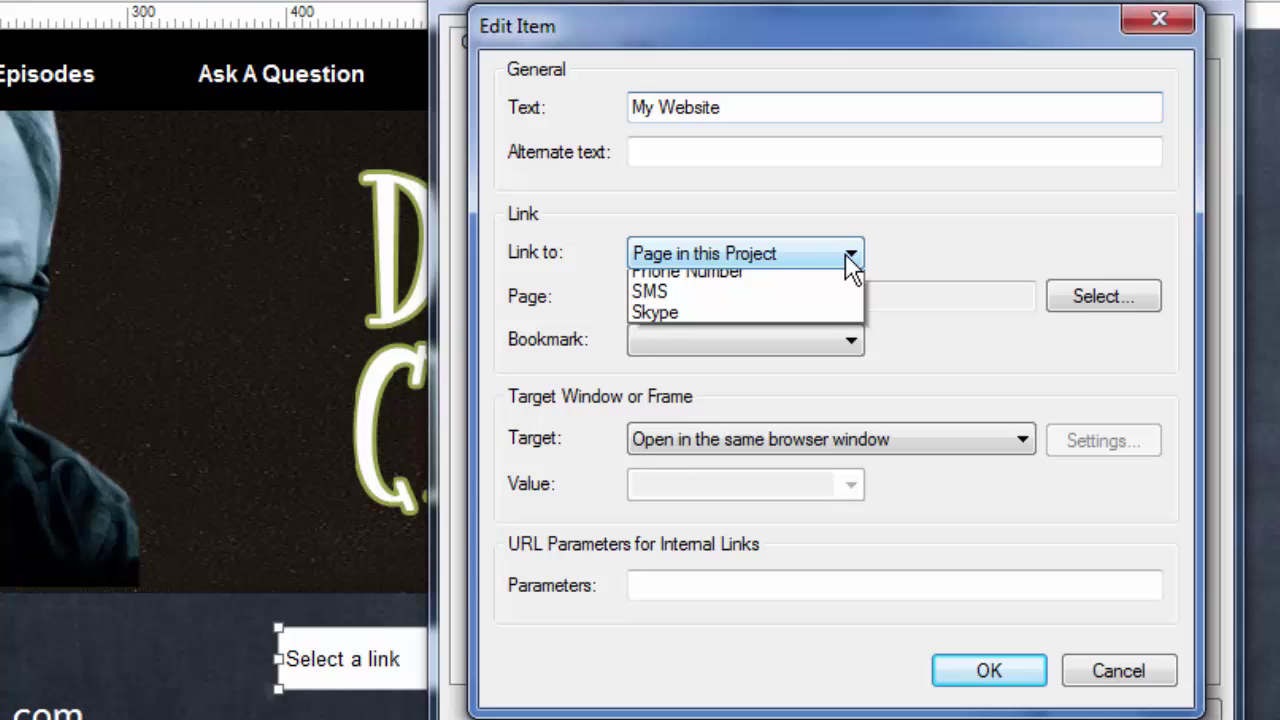
click(757, 282)
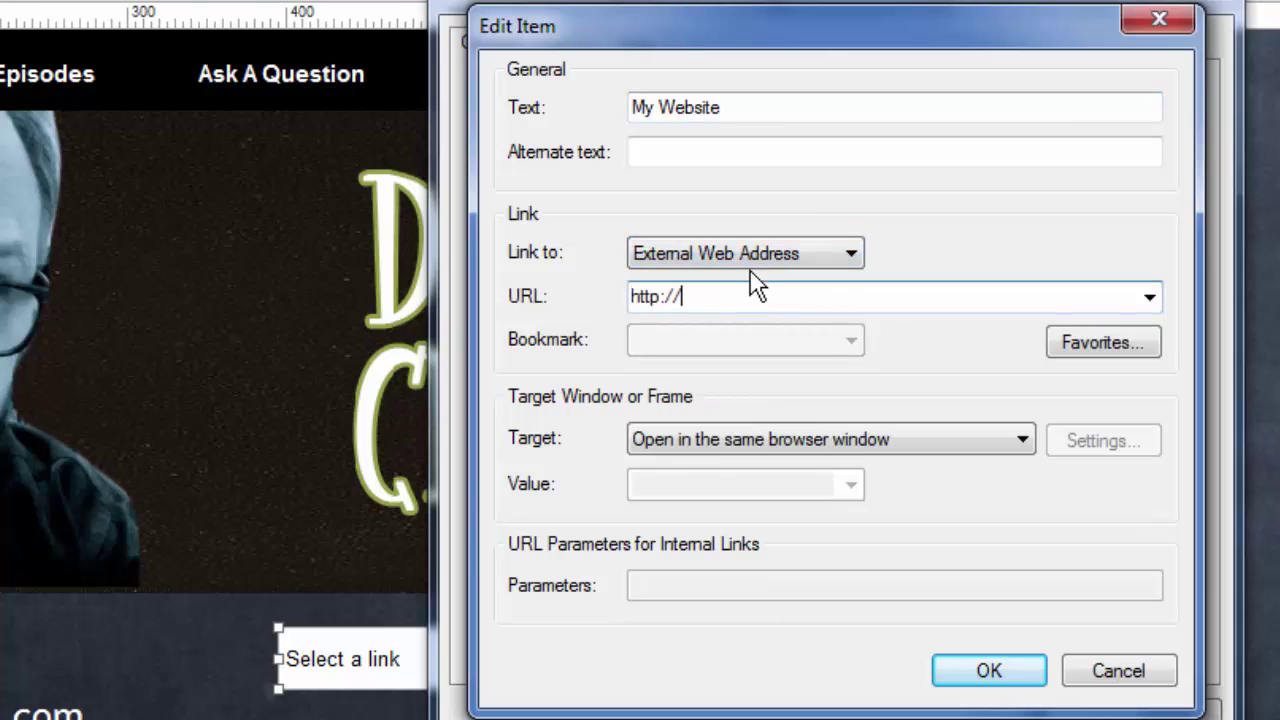
text(90secondwebsitebuilder.com)
click(982, 670)
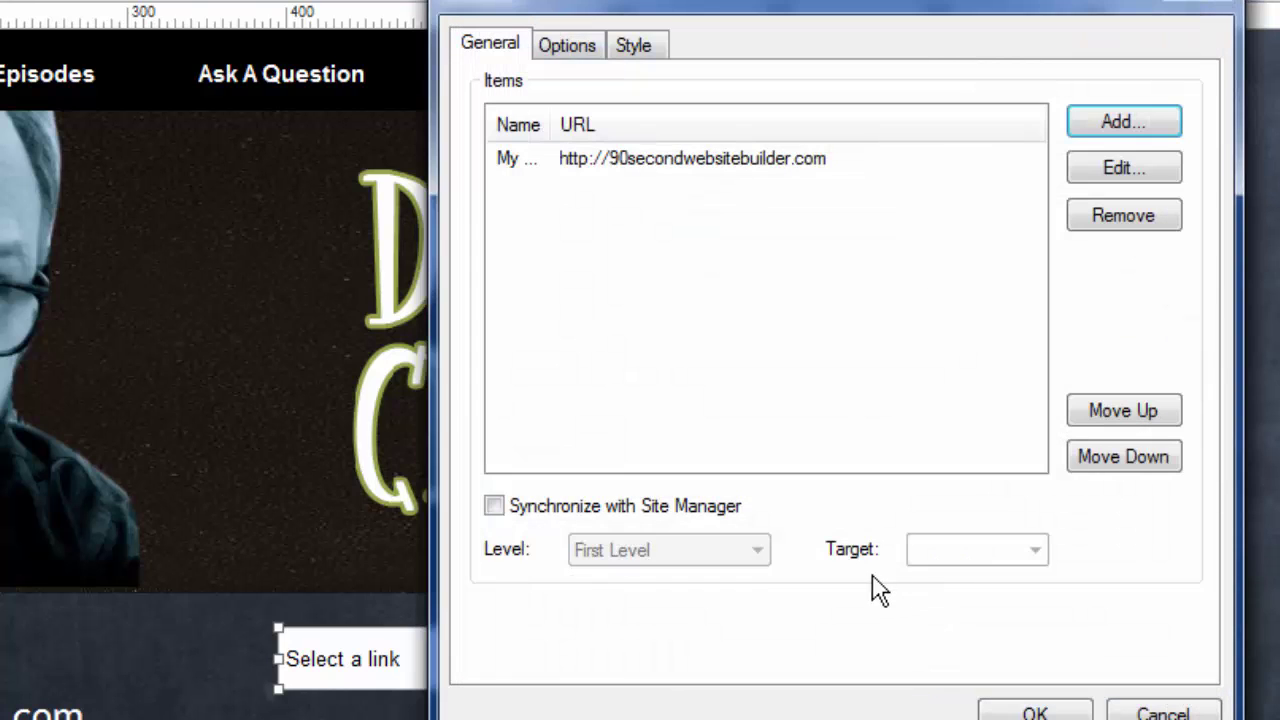
Add a second item, 'Another Website', as an external web address link.
click(1124, 121)
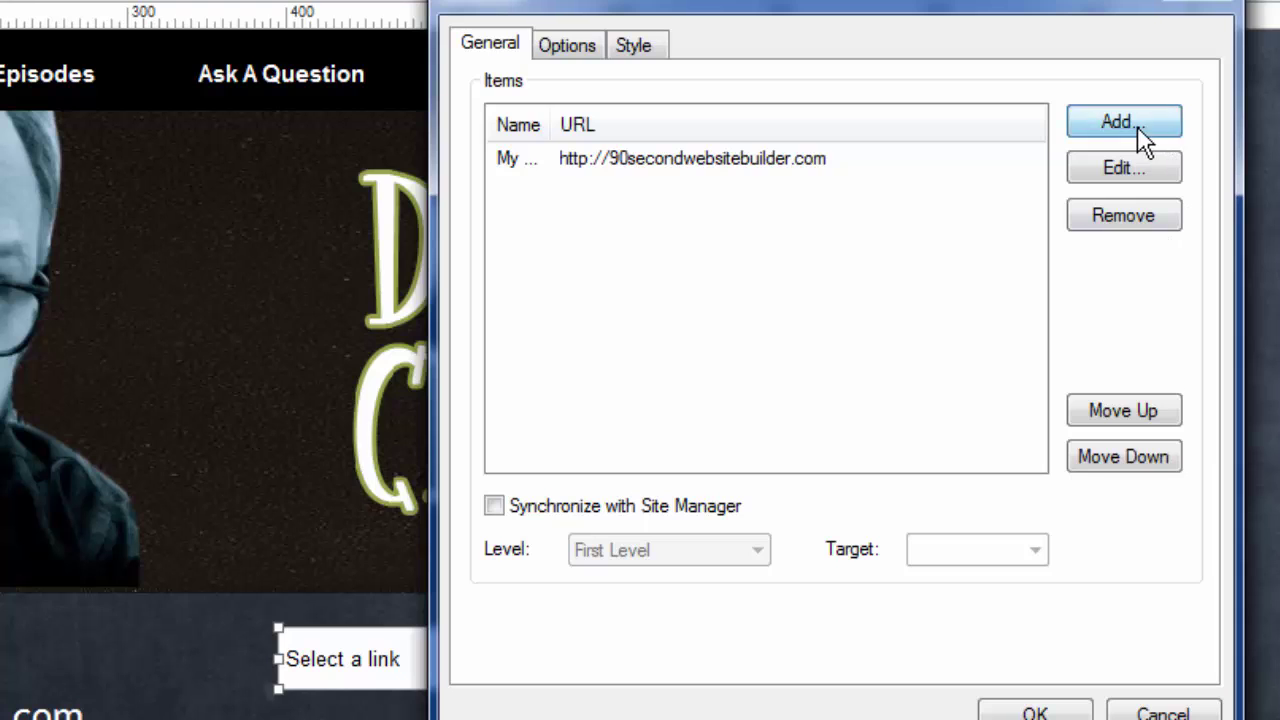
text(Another Website)
click(850, 255)
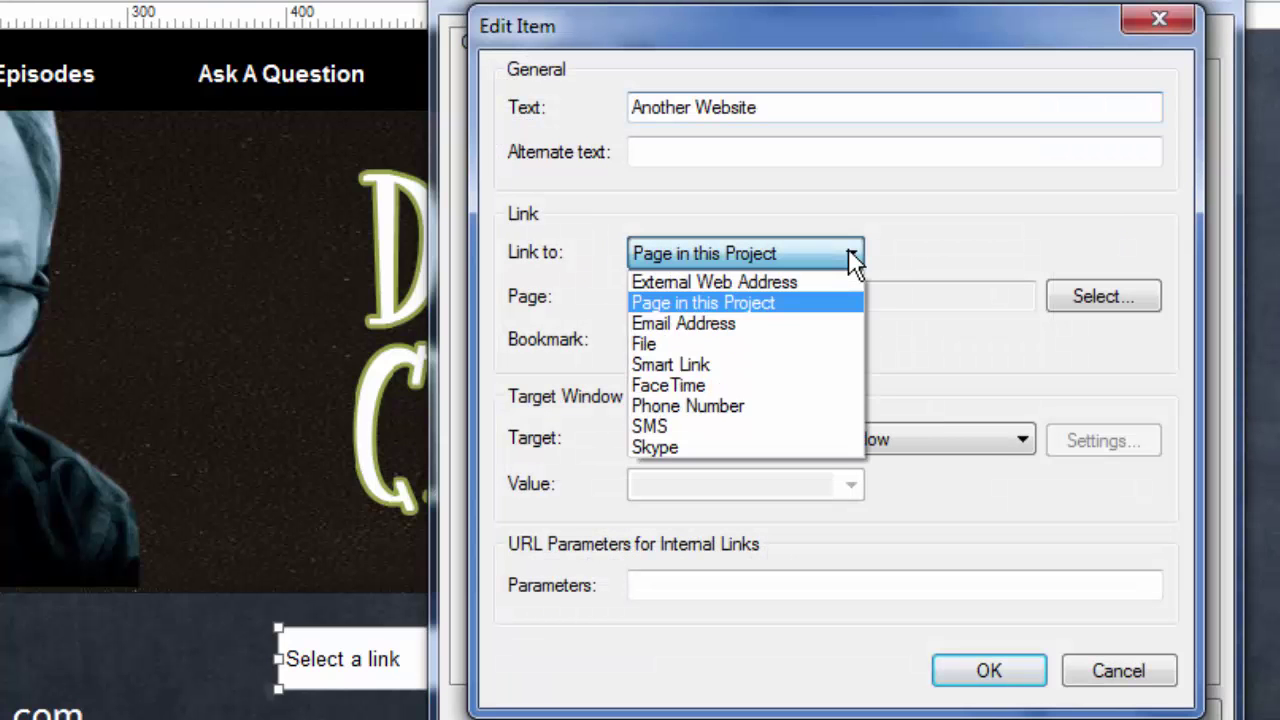
click(765, 276)
click(723, 305)
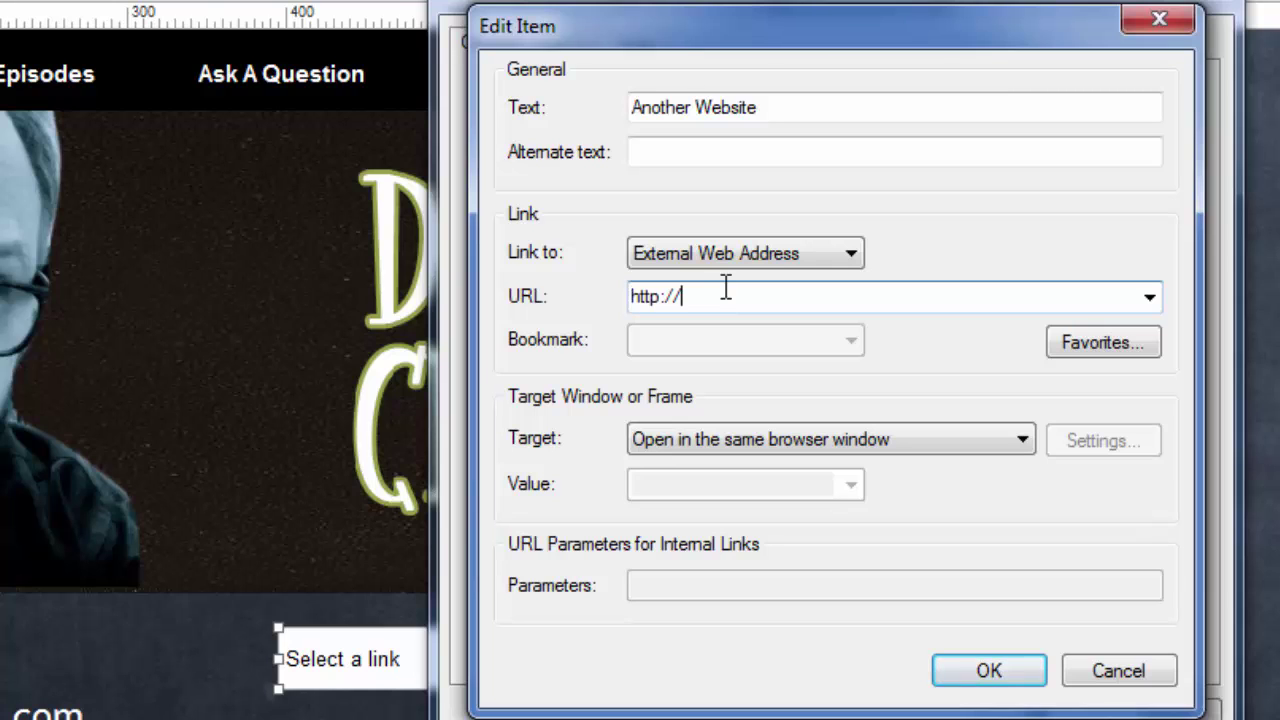
key(Return)
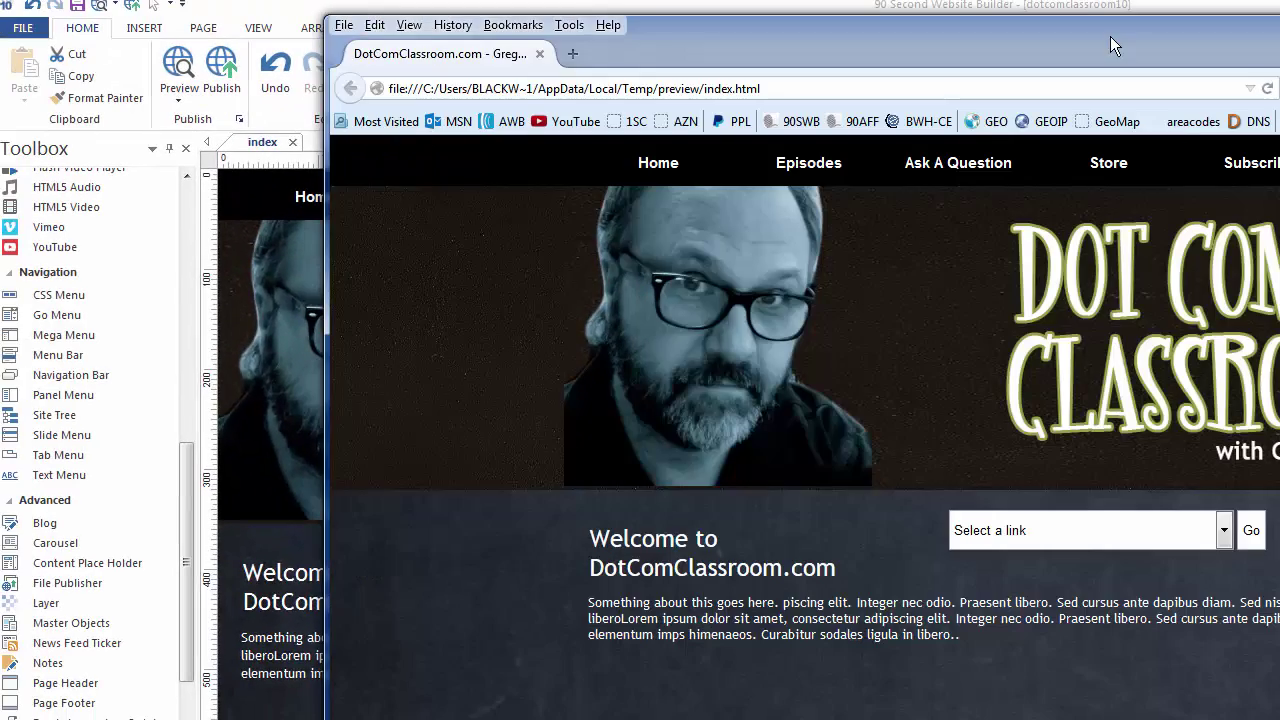
In the Firefox preview, choose My Website from the Select a link dropdown and press Go.
drag(1110, 36, 881, 32)
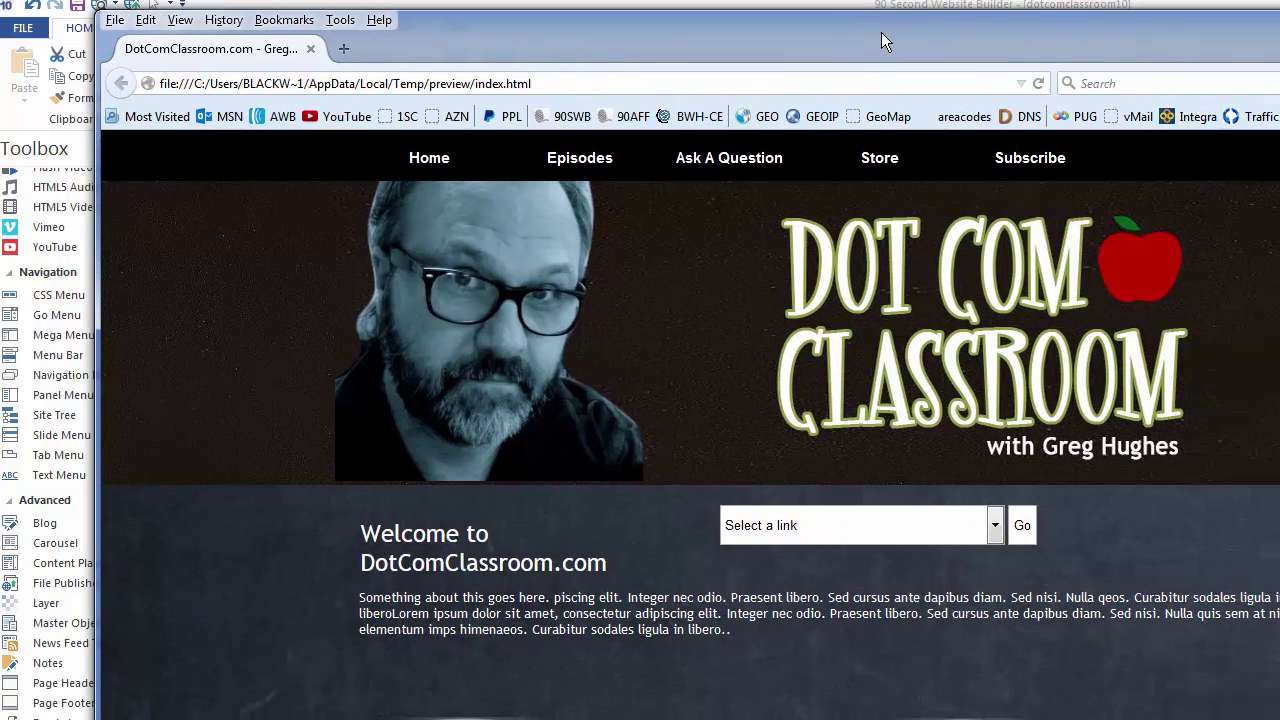
click(995, 526)
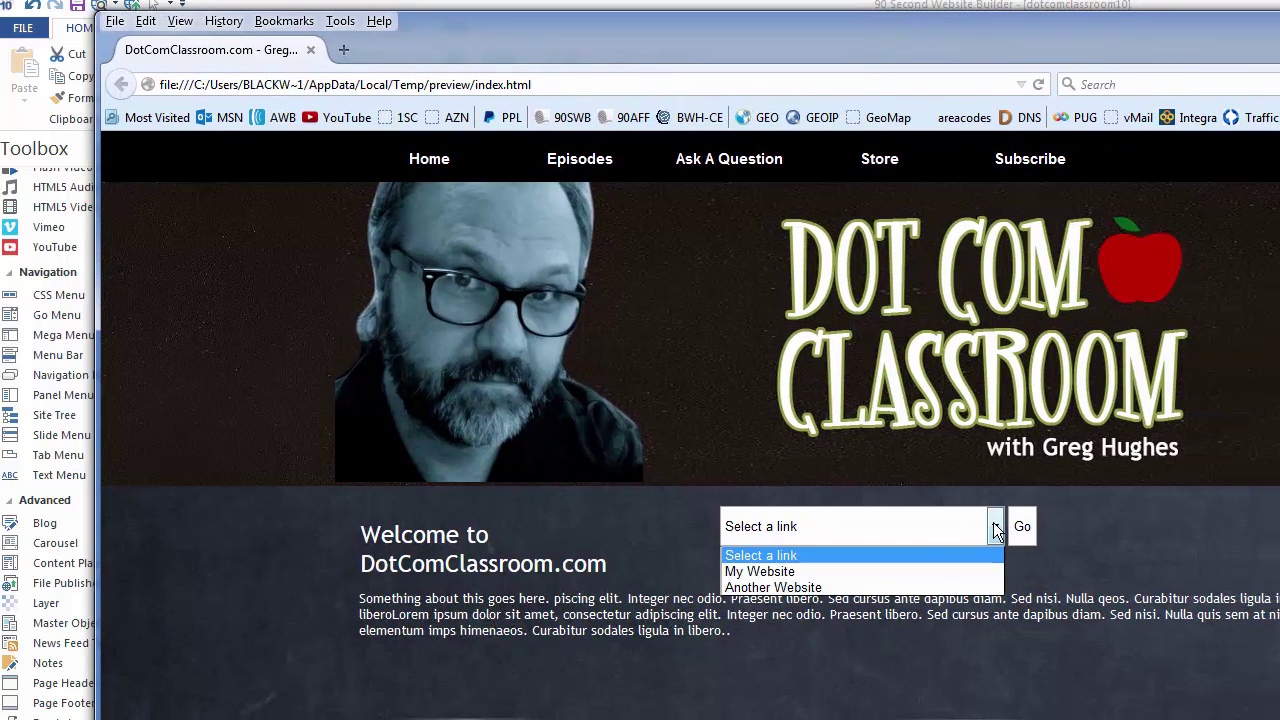
click(774, 571)
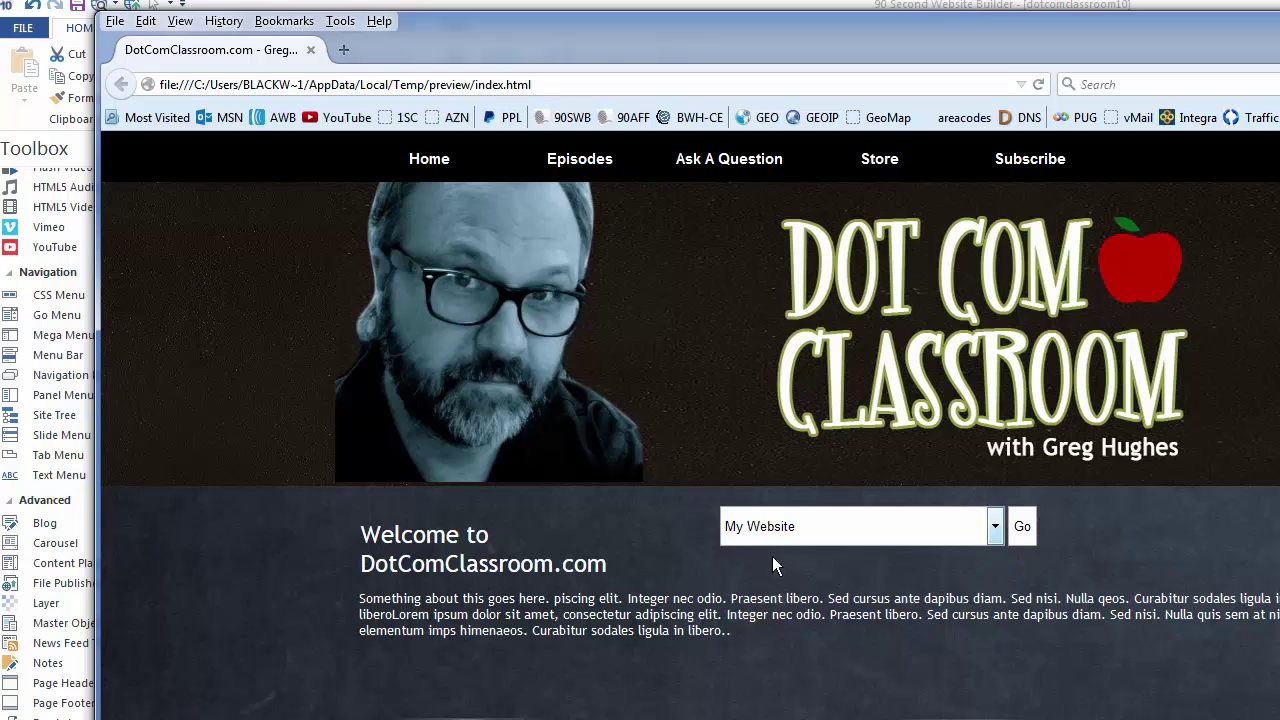
click(1023, 527)
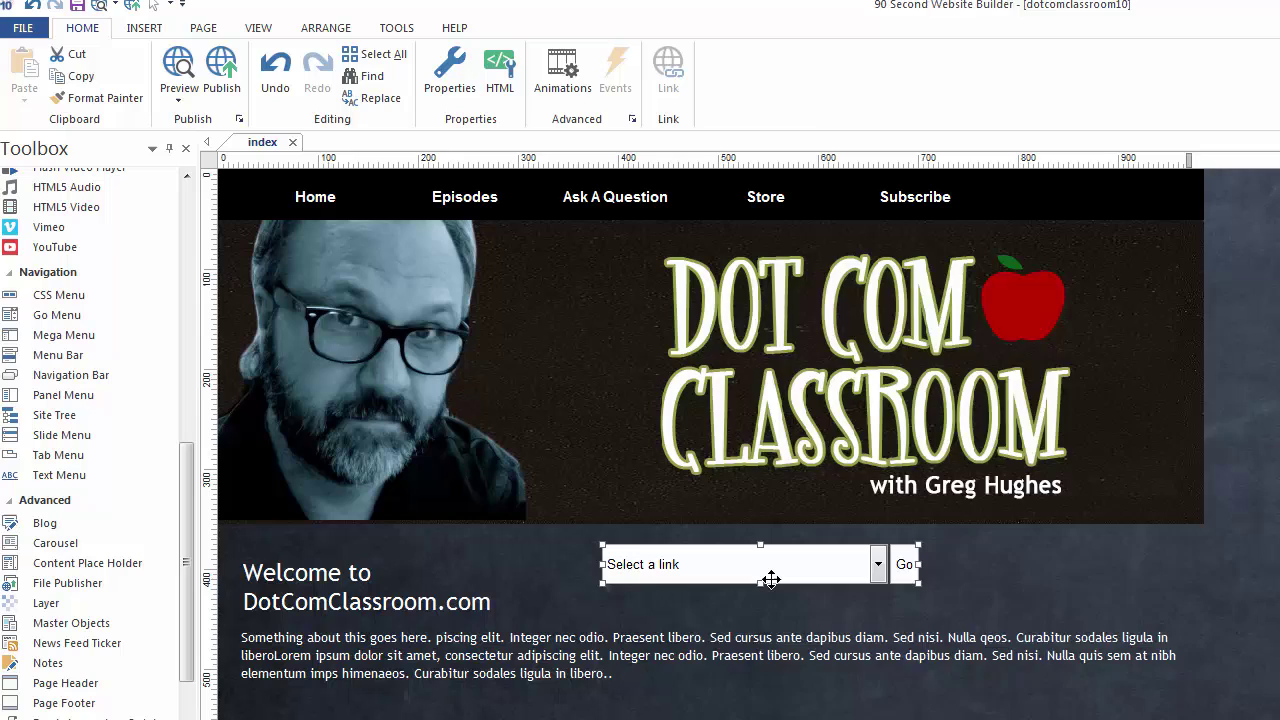
Try the Go menu's Do not use button option, cancel the dialog, and delete the Go menu.
double_click(771, 580)
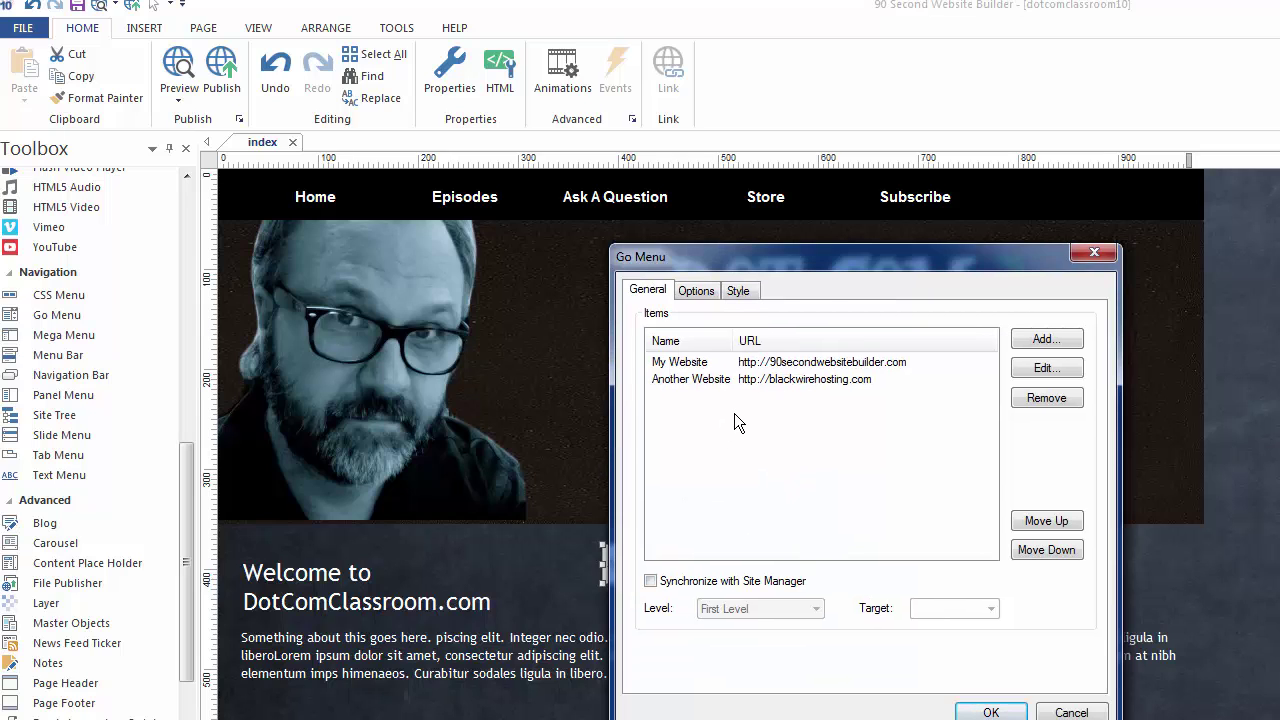
click(696, 291)
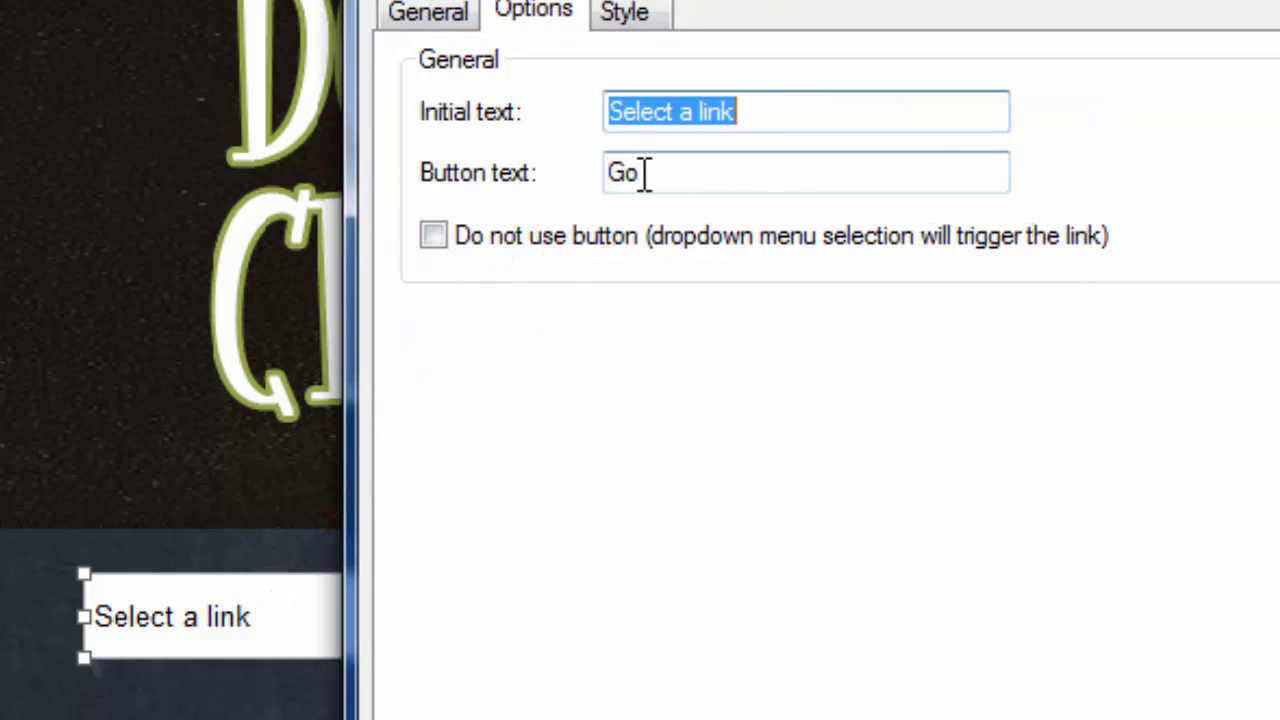
click(436, 241)
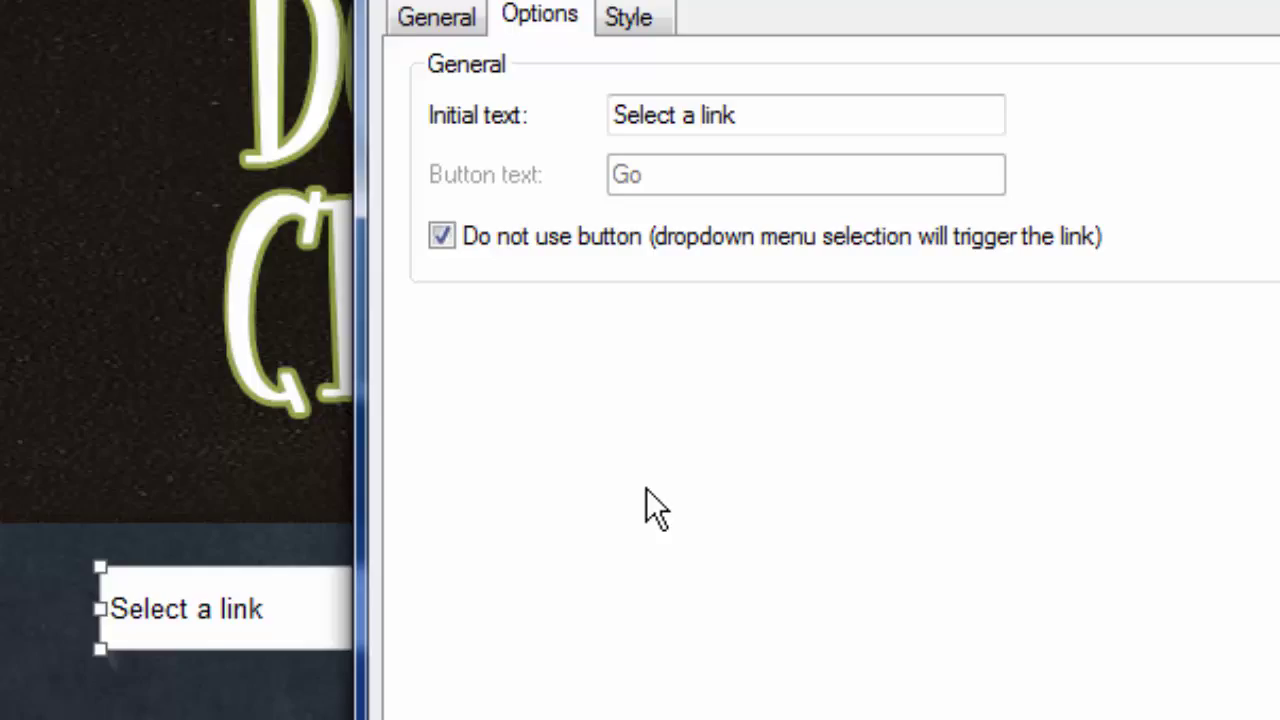
click(638, 31)
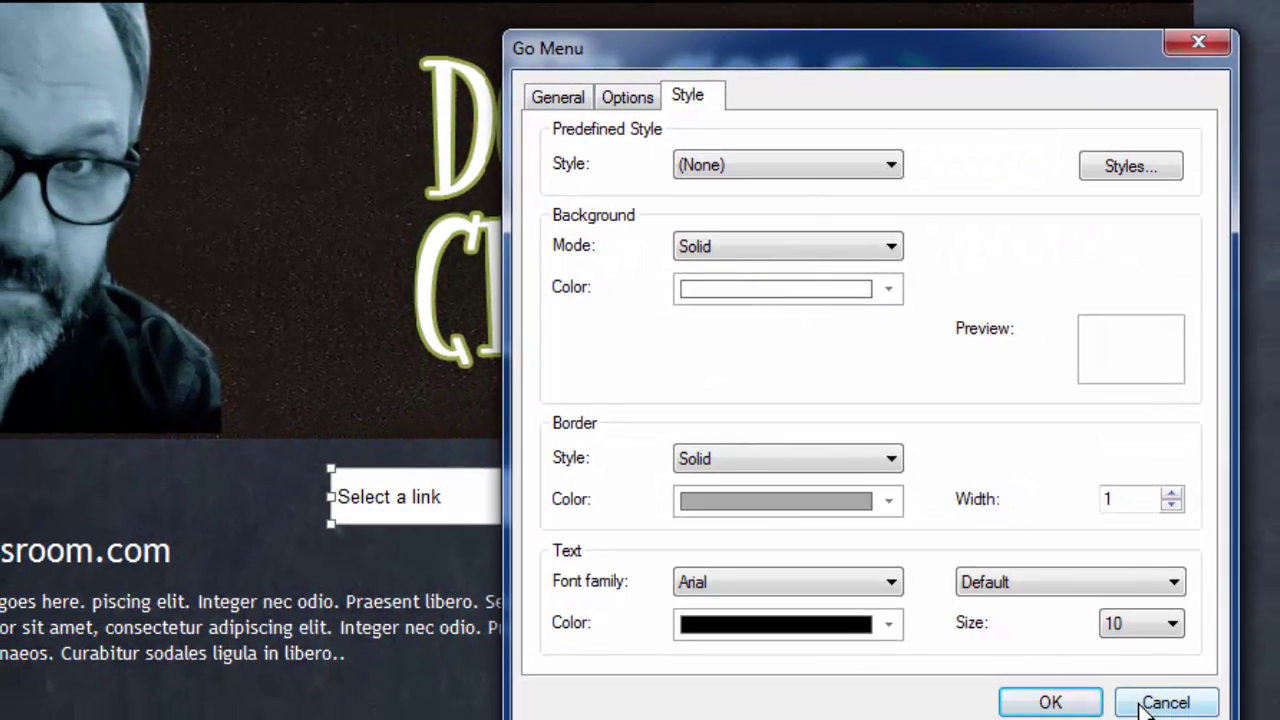
click(1143, 699)
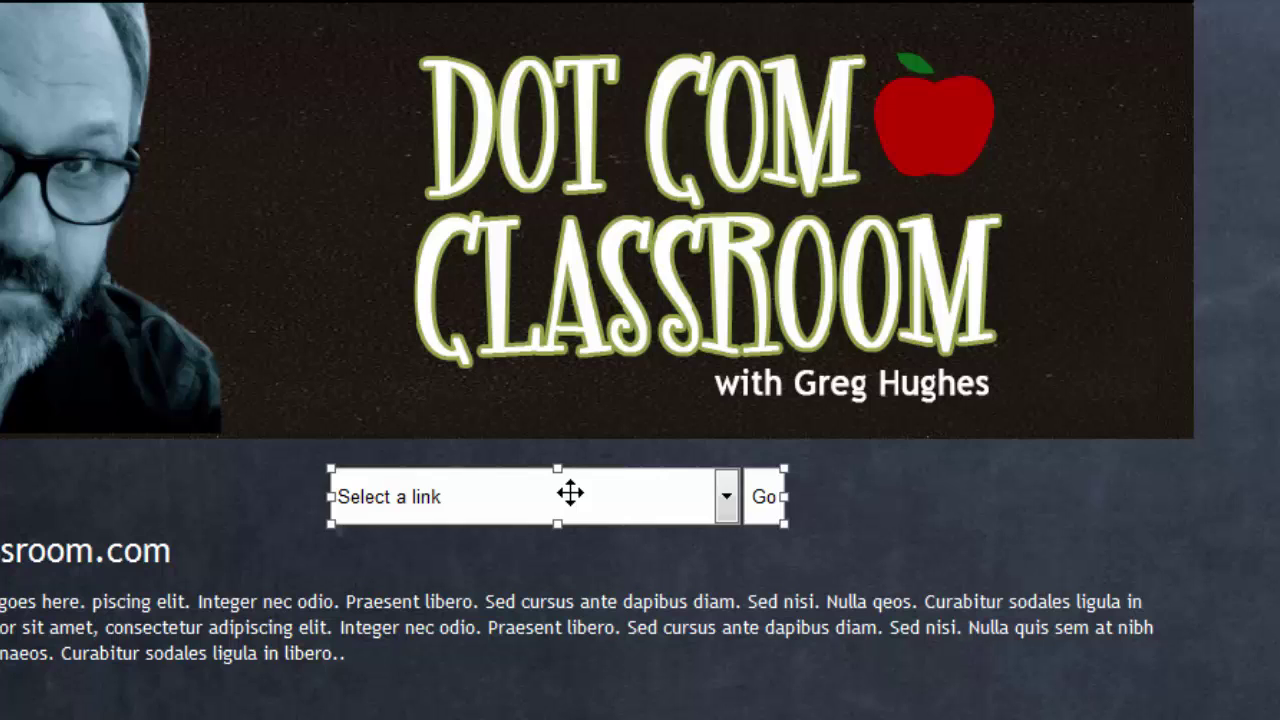
key(Delete)
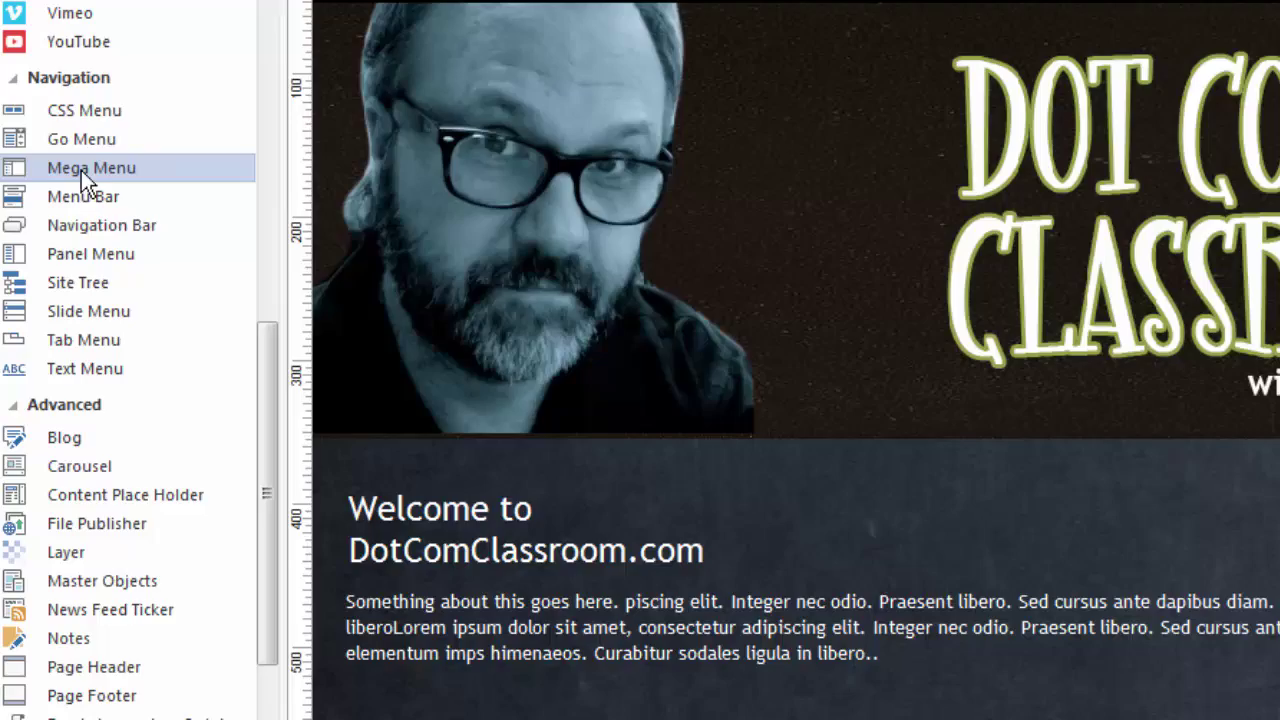
Draw a Mega Menu below the banner beside the welcome heading and enlarge its area.
click(81, 170)
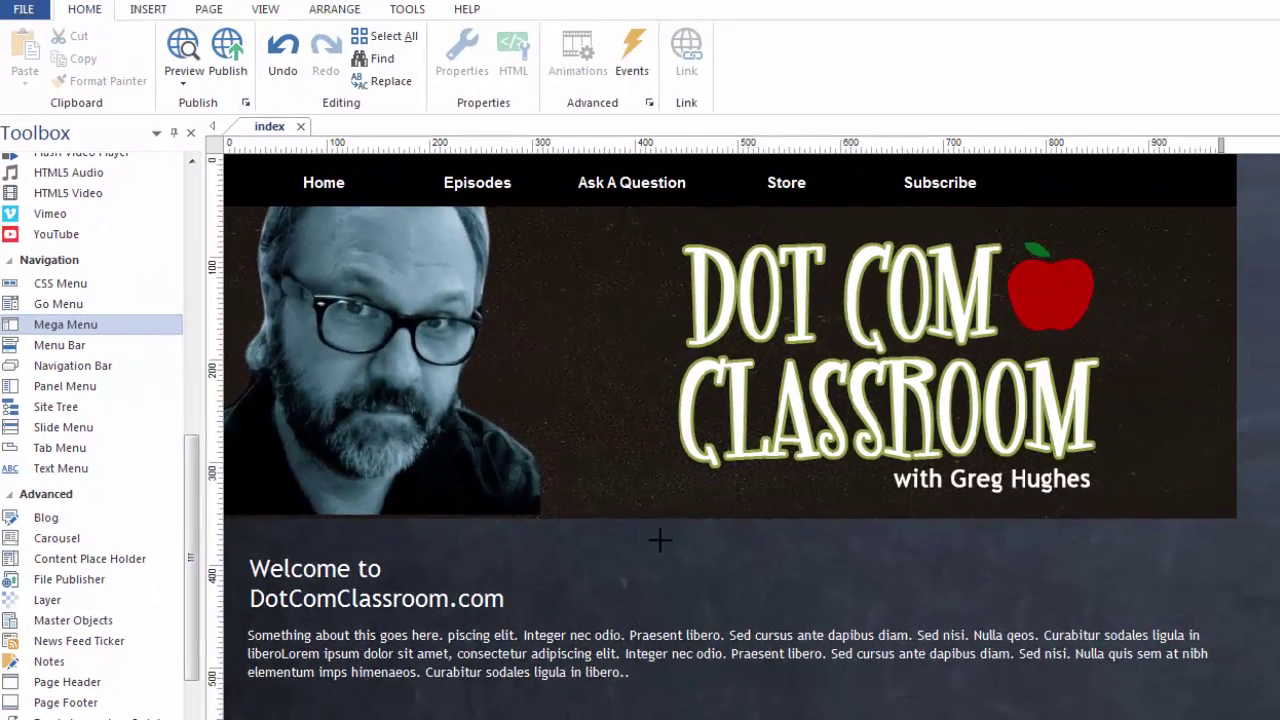
drag(800, 498, 1217, 529)
drag(958, 570, 993, 583)
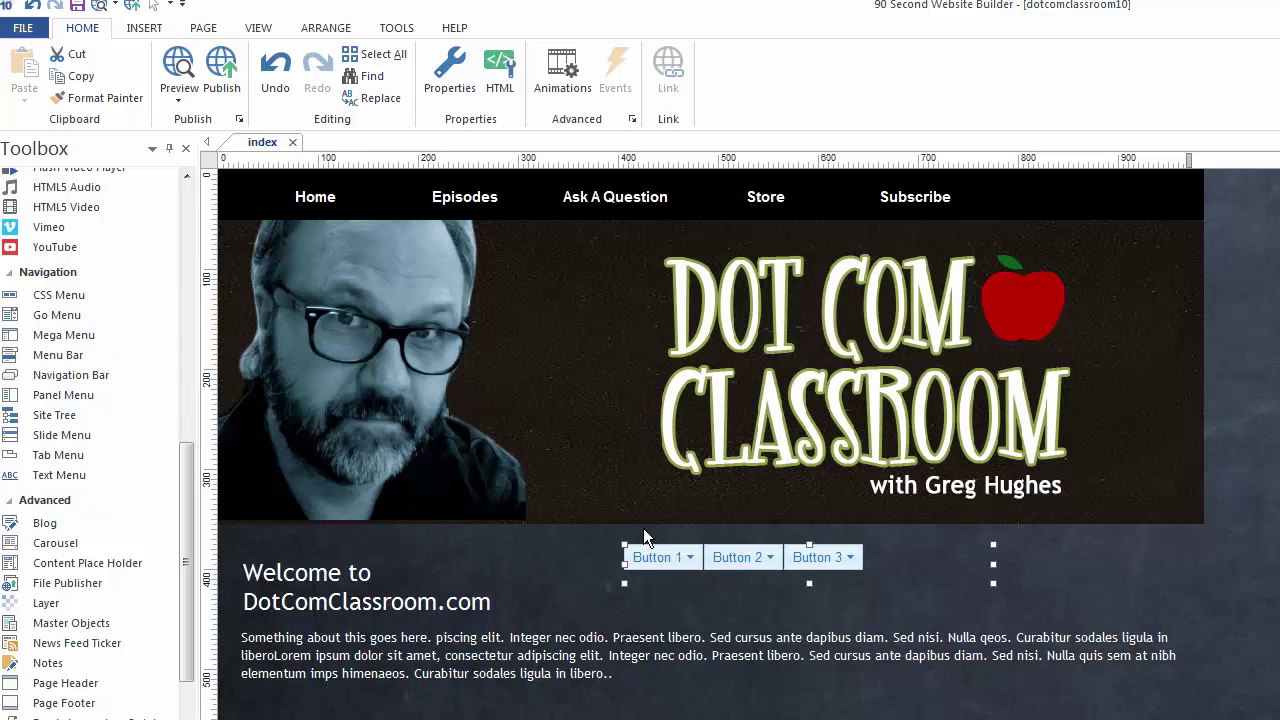
Open the mega menu's properties and review its Button 1, Button 2 and Button 3 entries.
double_click(905, 563)
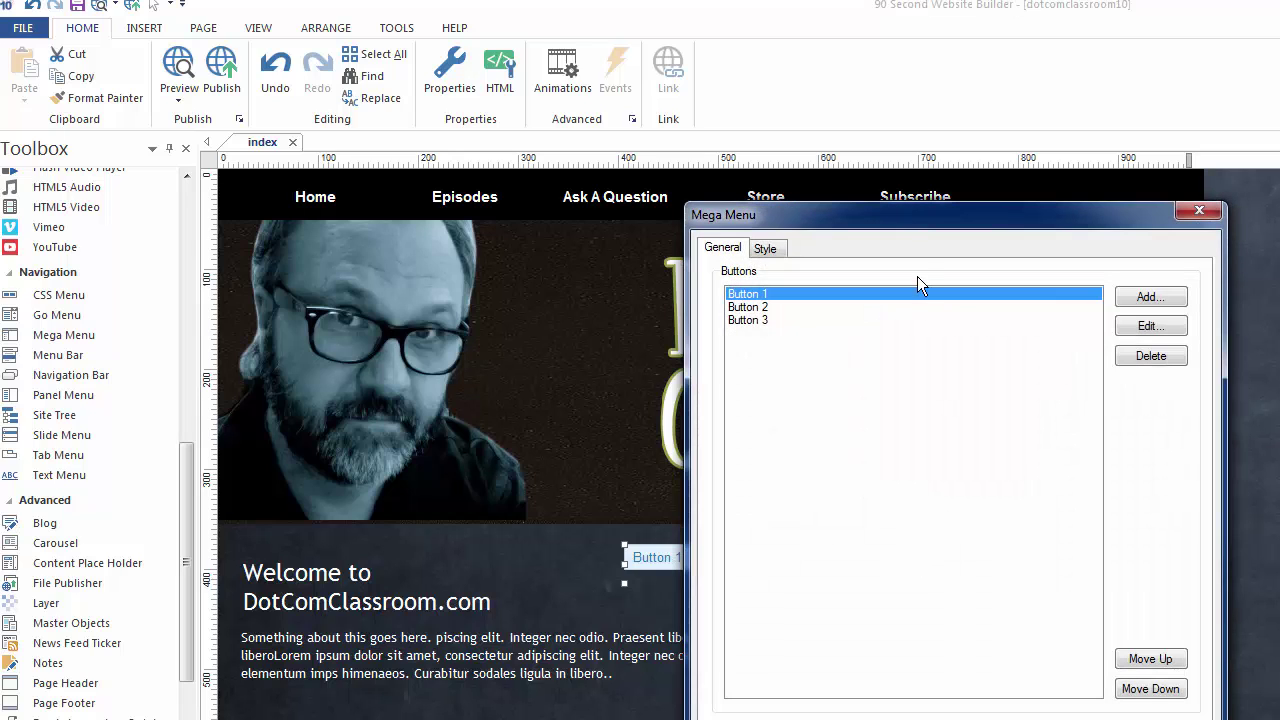
drag(916, 221, 873, 81)
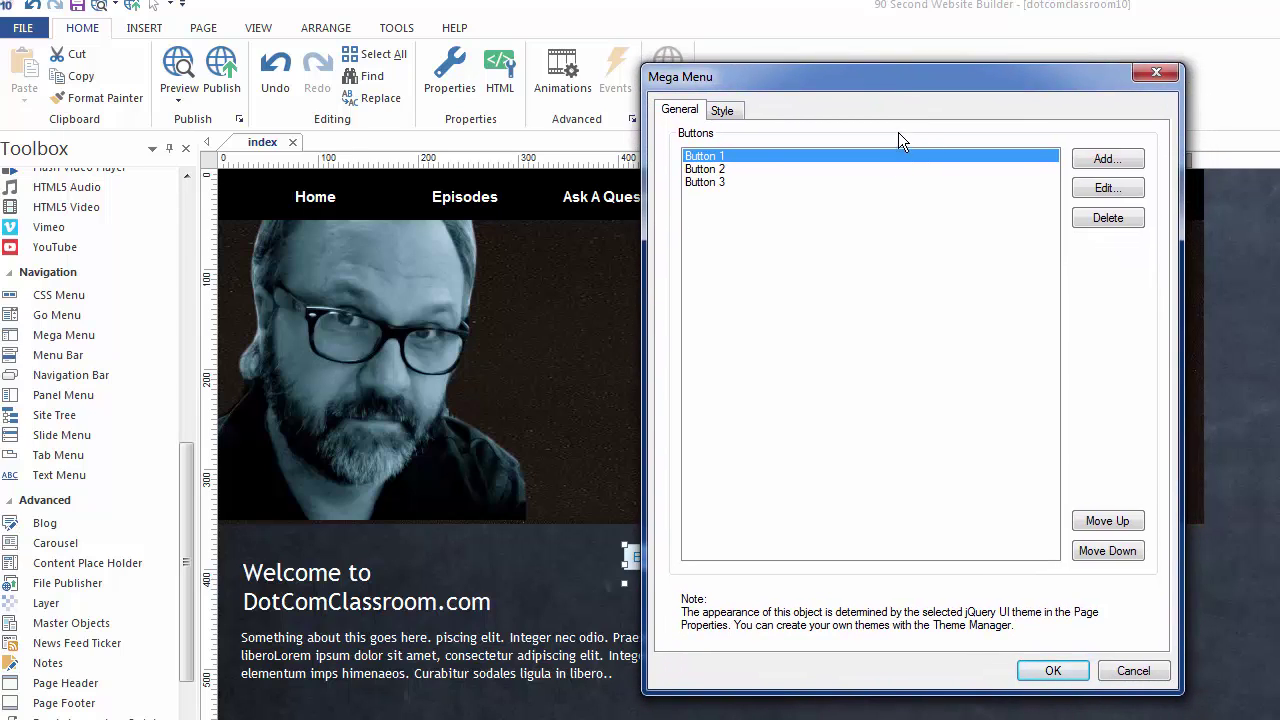
click(712, 170)
click(712, 182)
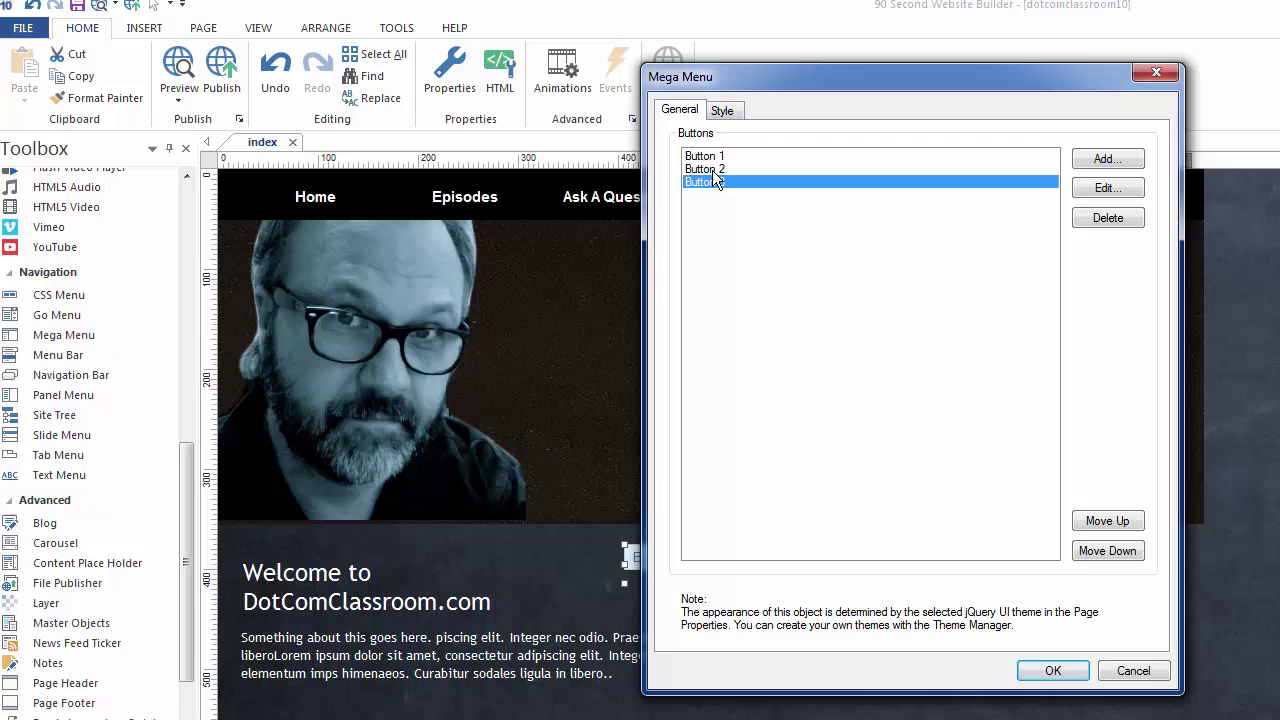
click(712, 169)
click(718, 156)
Set the mega menu's animation to Fade on the Style settings and confirm.
click(720, 112)
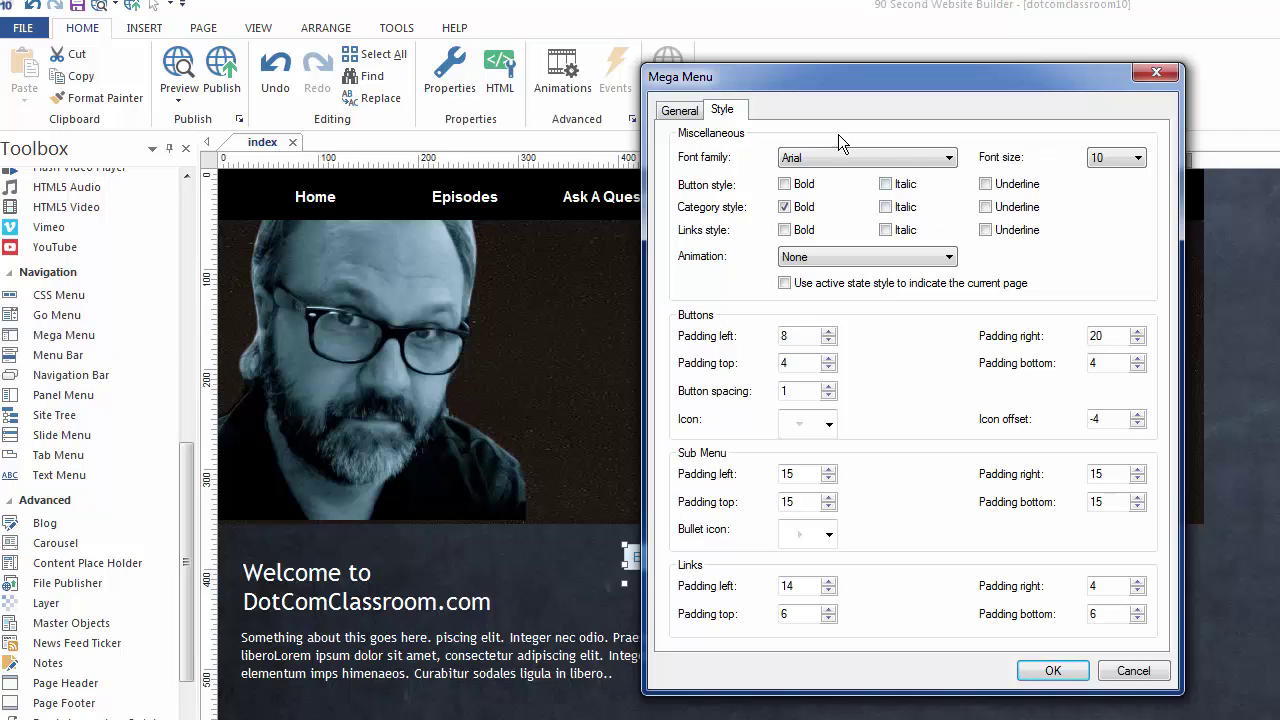
click(908, 254)
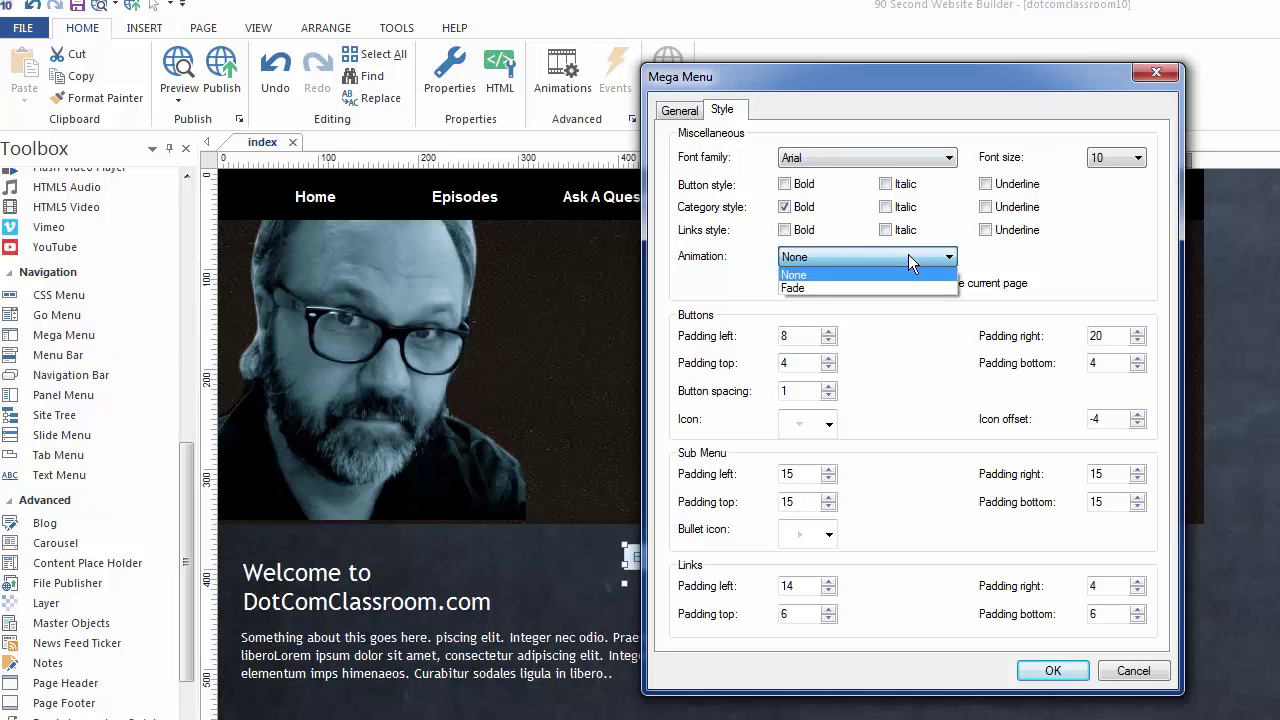
click(908, 254)
click(910, 259)
click(826, 288)
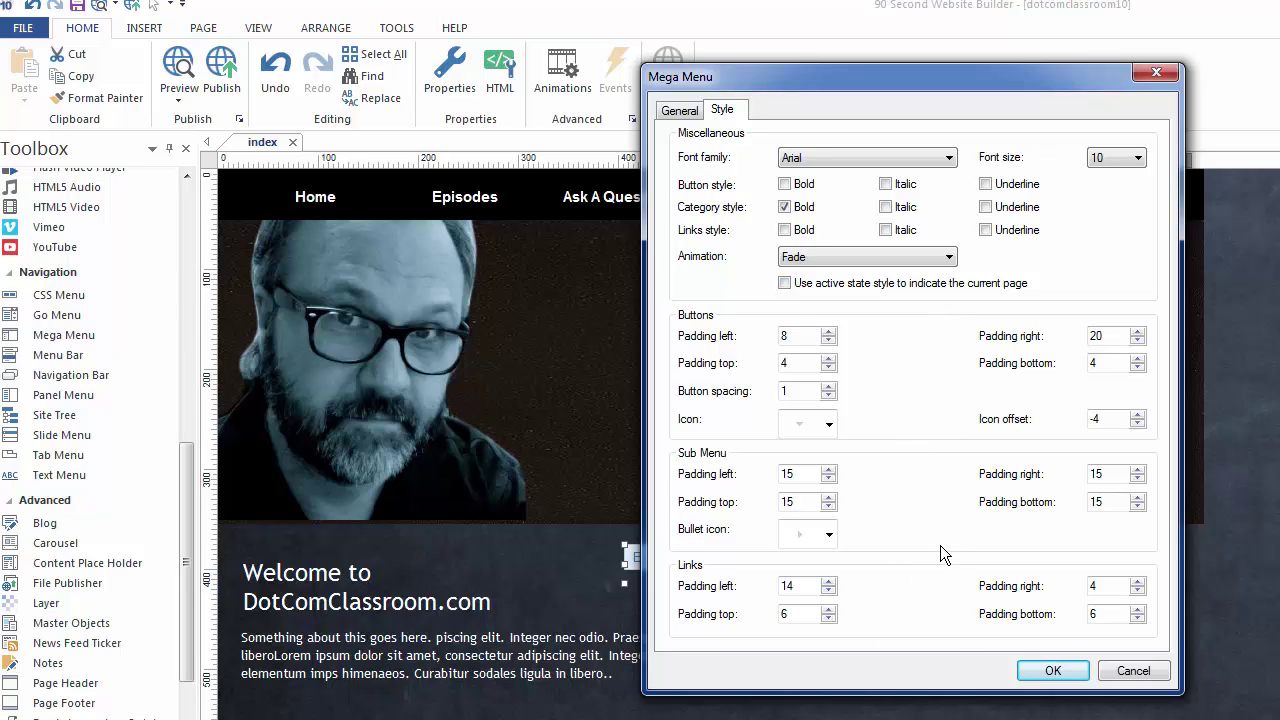
click(1053, 670)
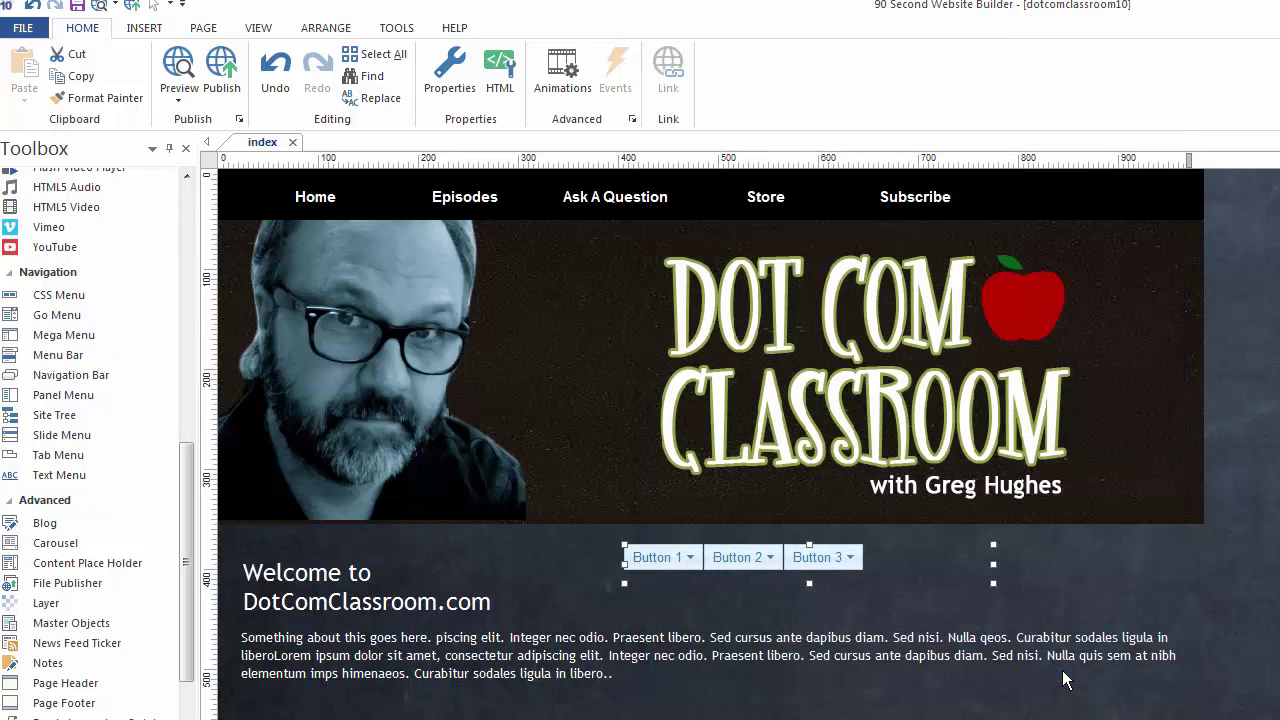
double_click(792, 582)
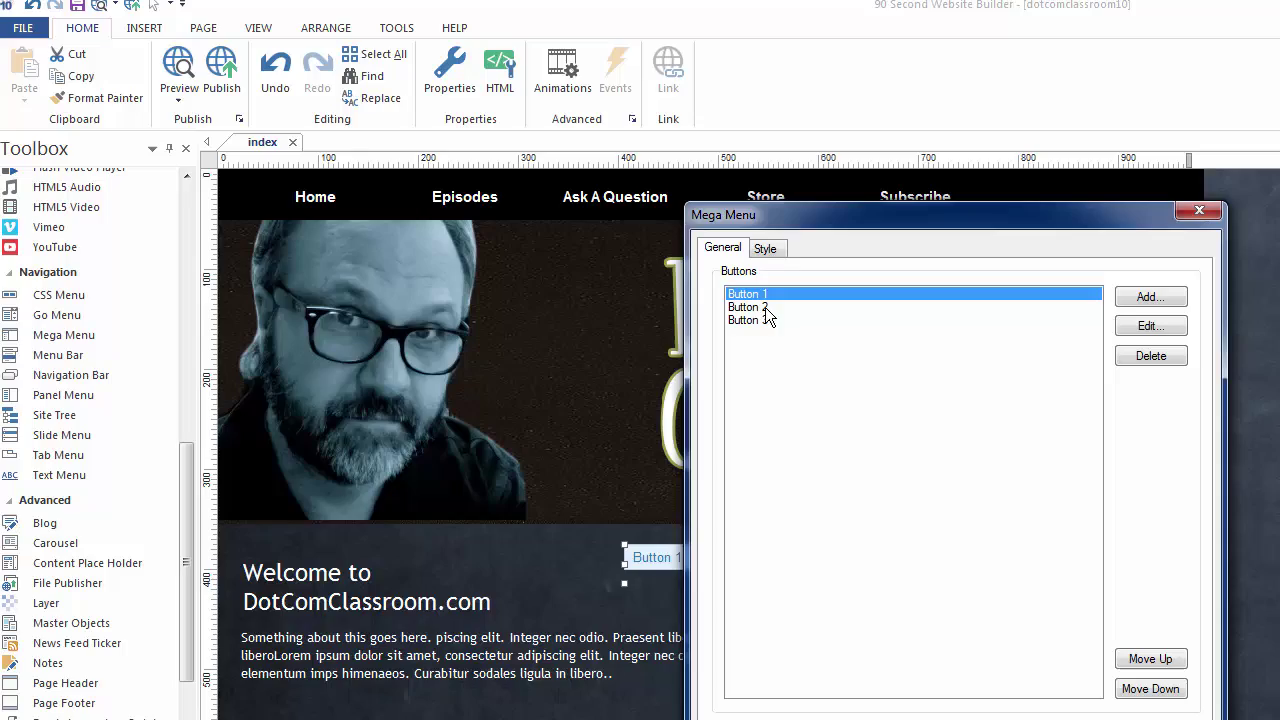
drag(796, 220, 783, 186)
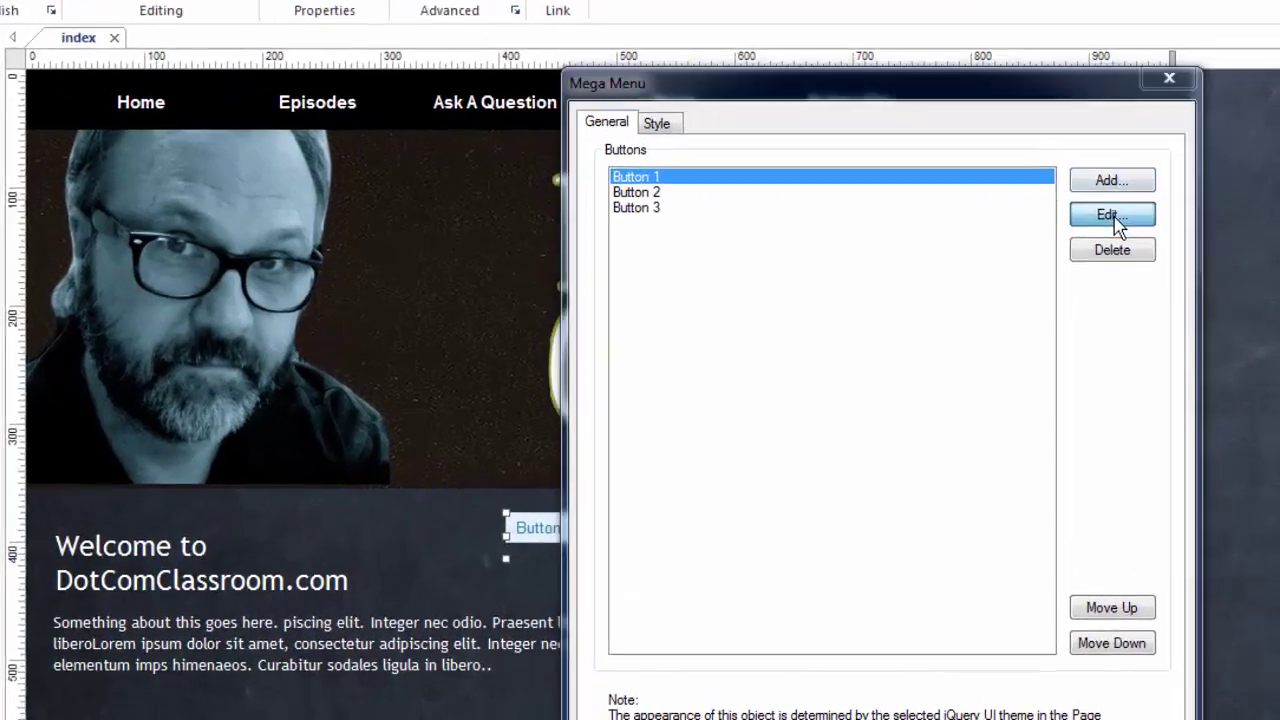
click(1112, 215)
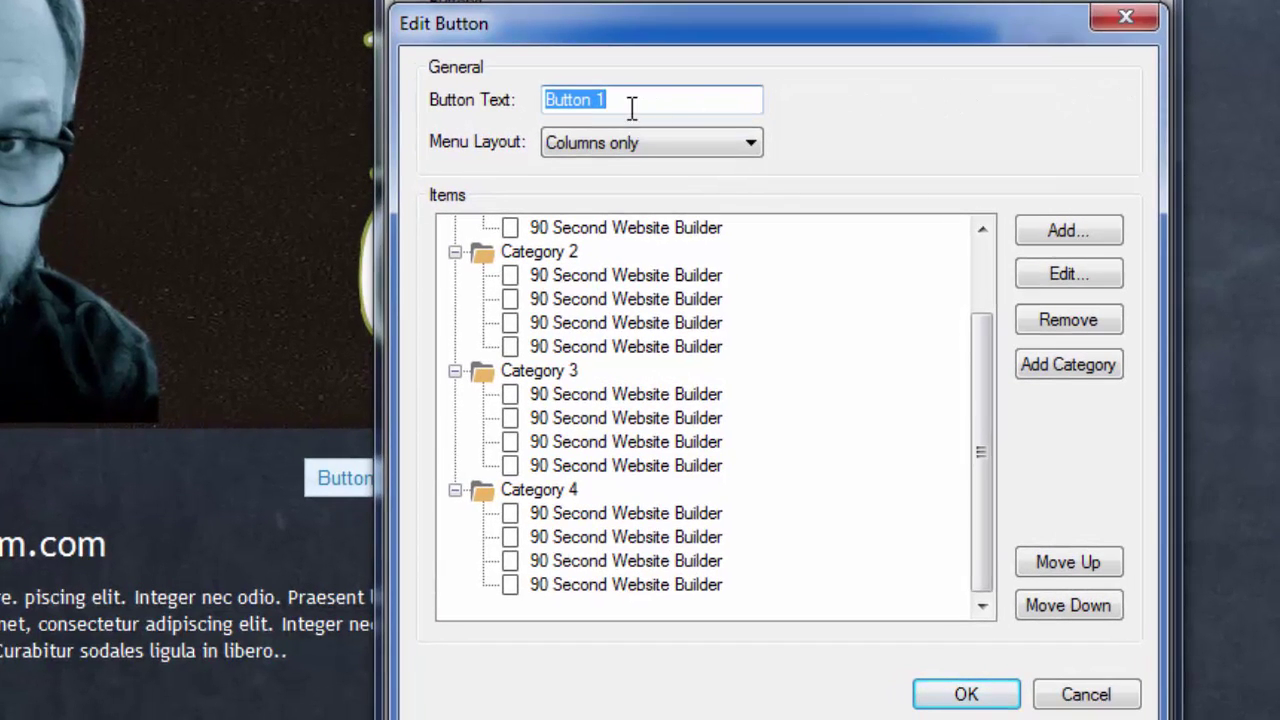
click(745, 155)
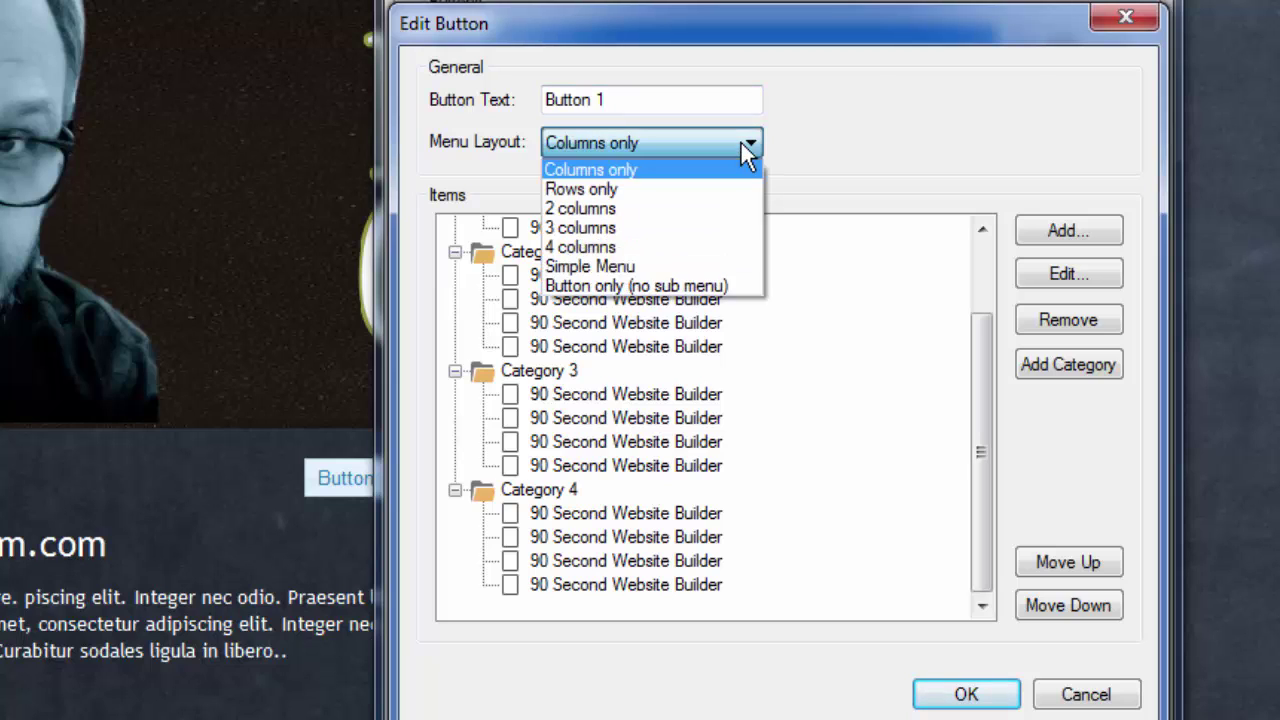
click(742, 142)
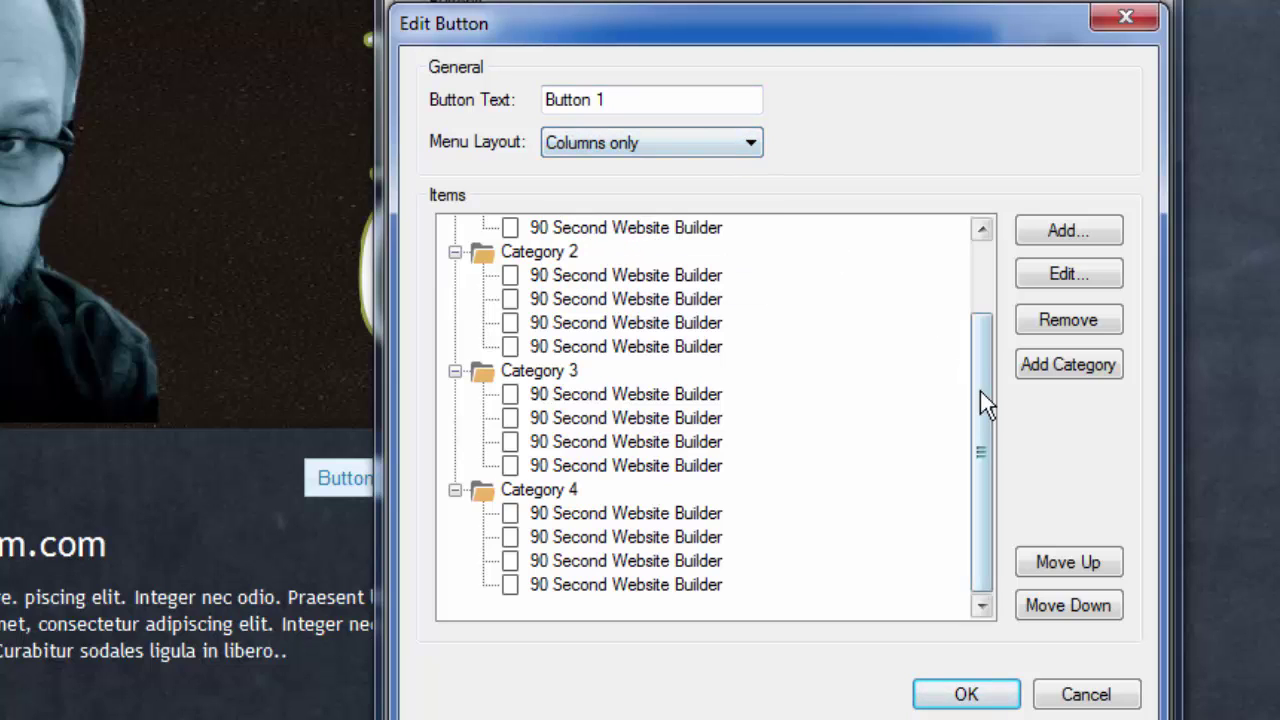
drag(980, 391, 998, 291)
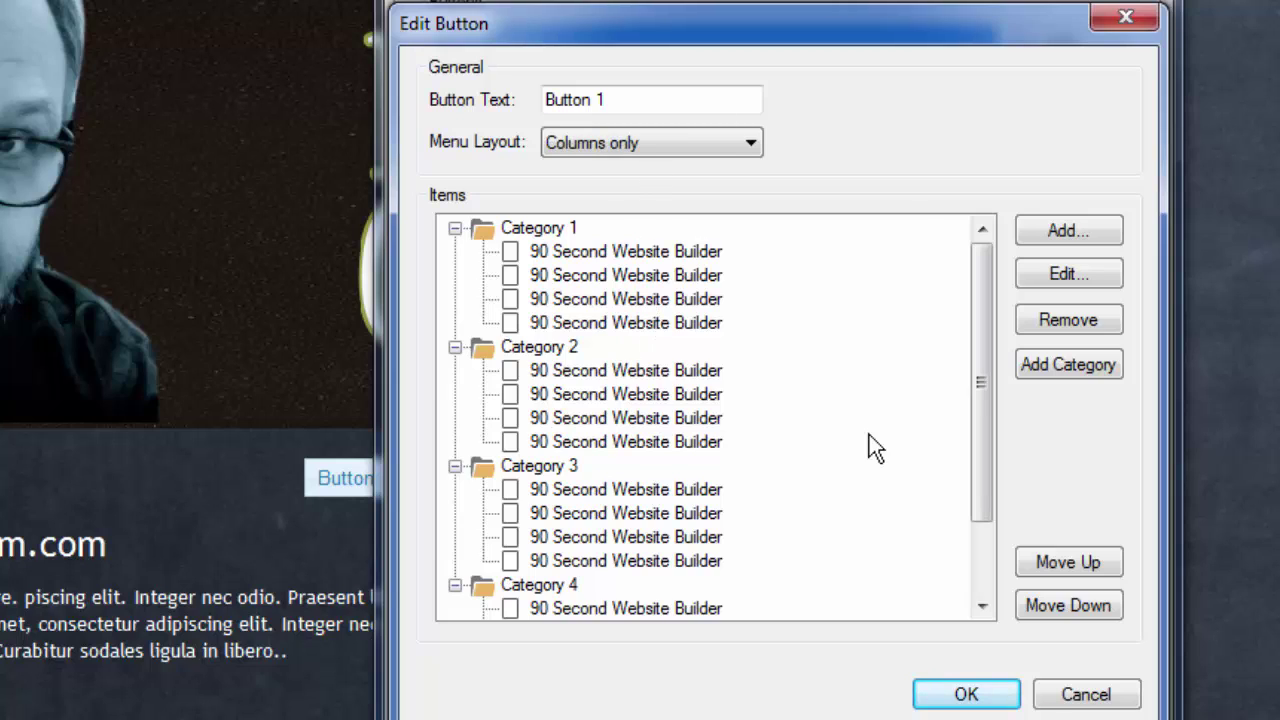
click(632, 372)
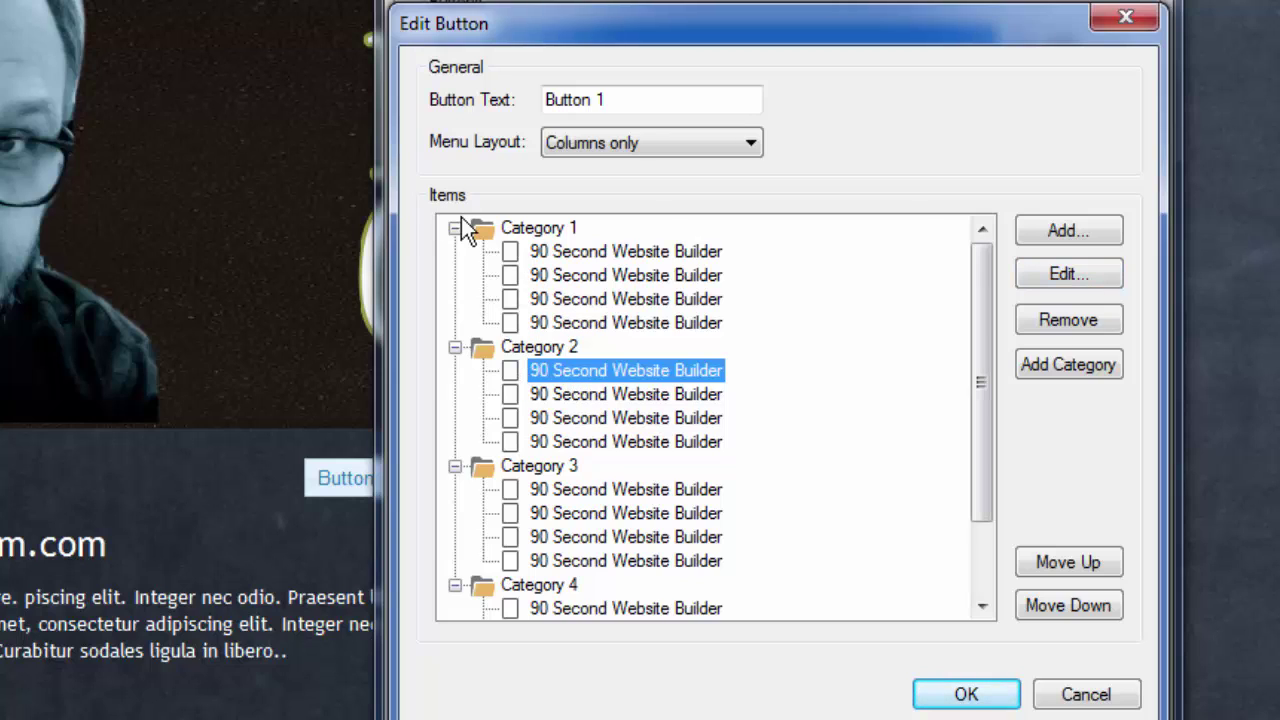
key(Return)
click(472, 58)
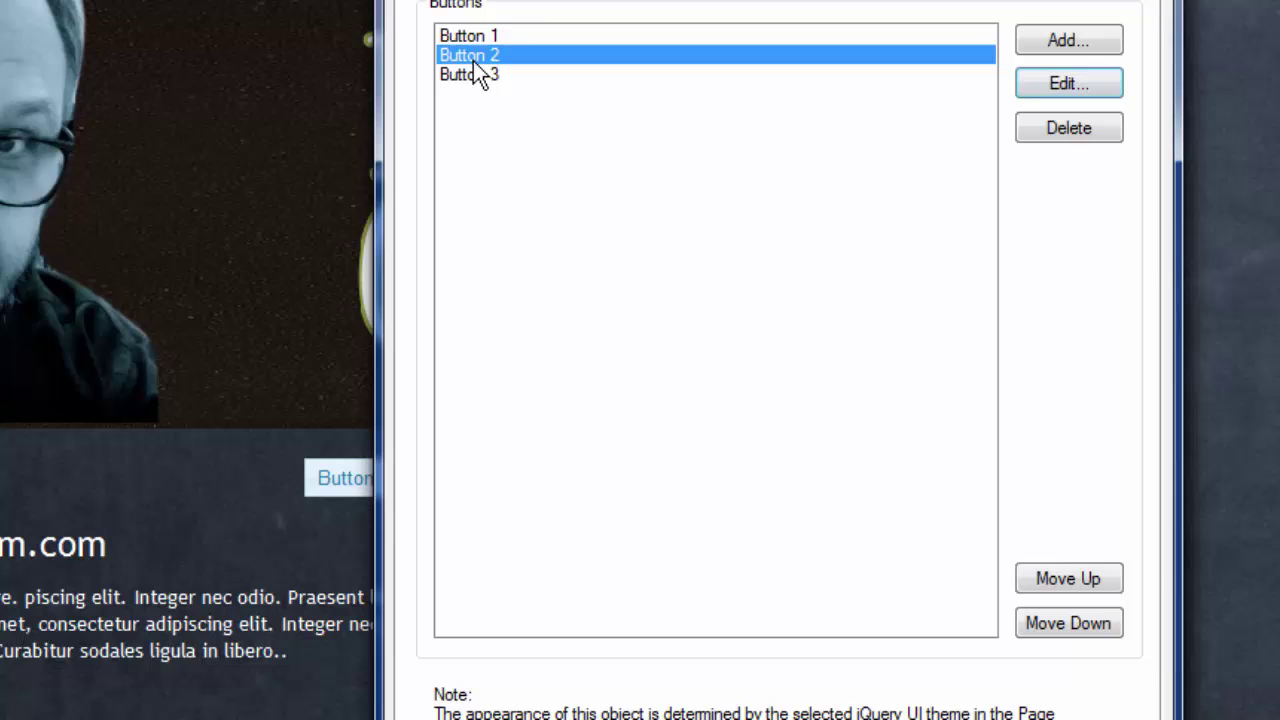
click(1090, 88)
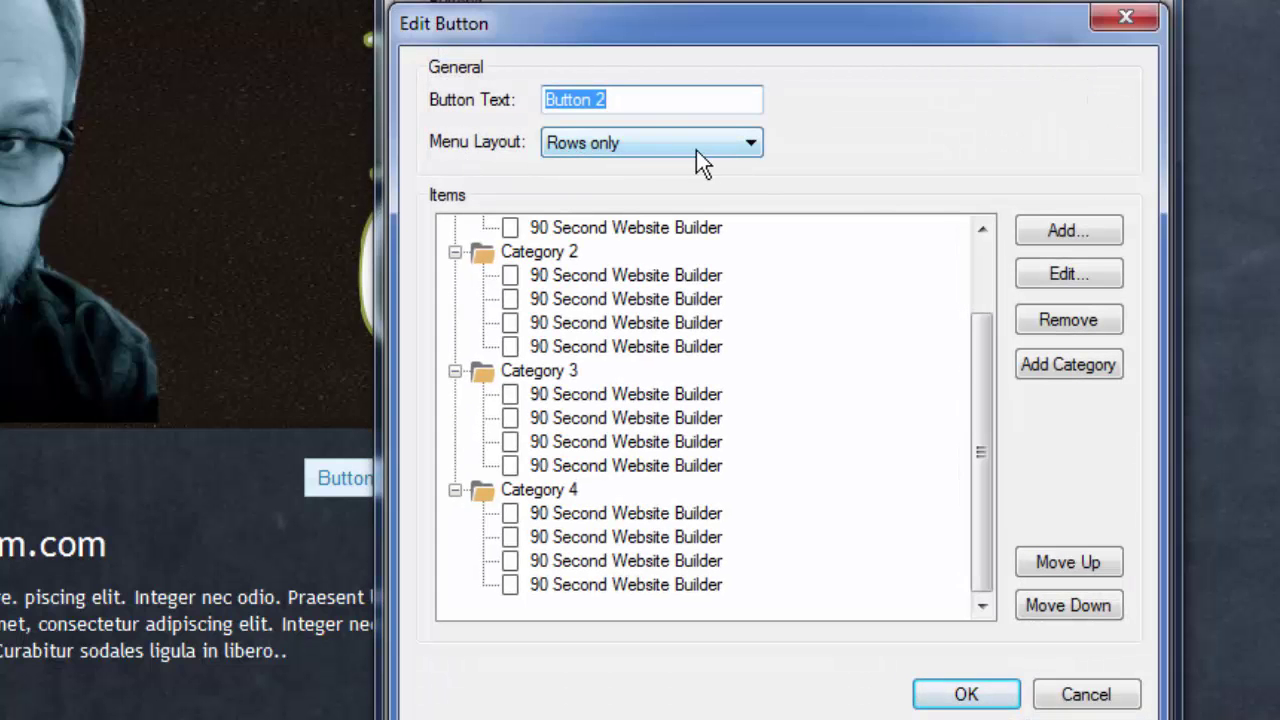
click(731, 150)
click(736, 152)
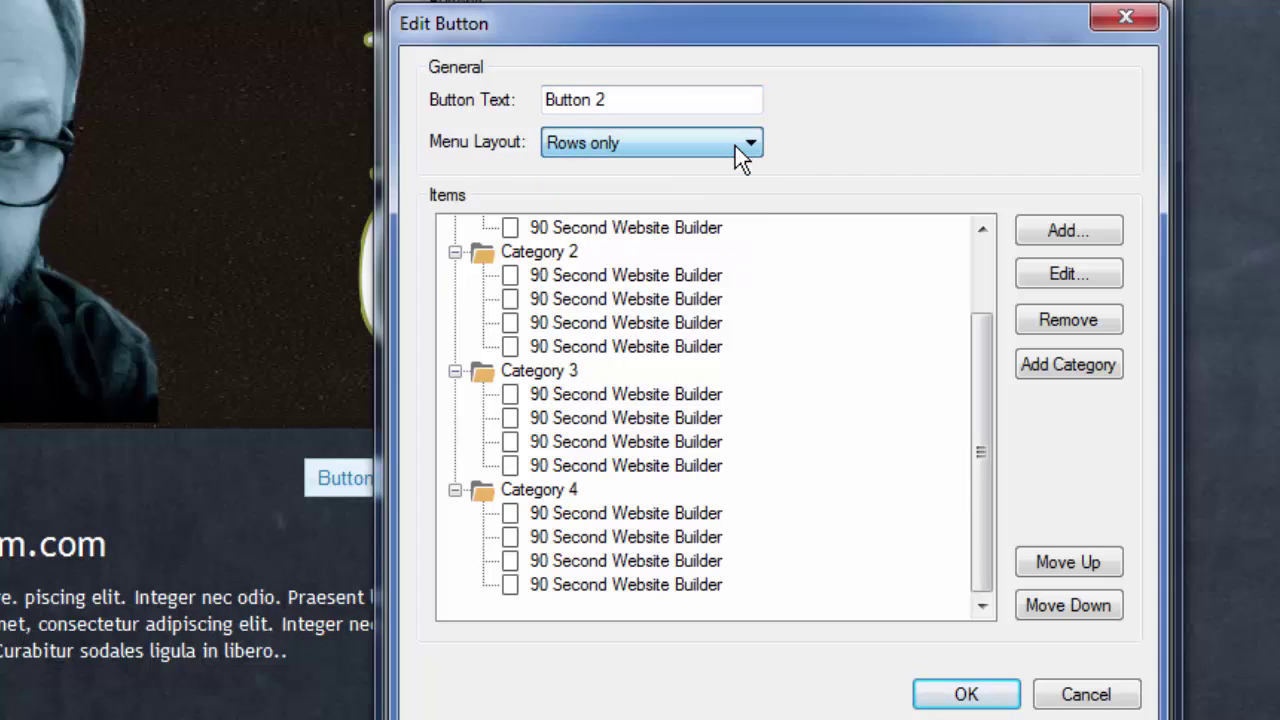
click(1088, 694)
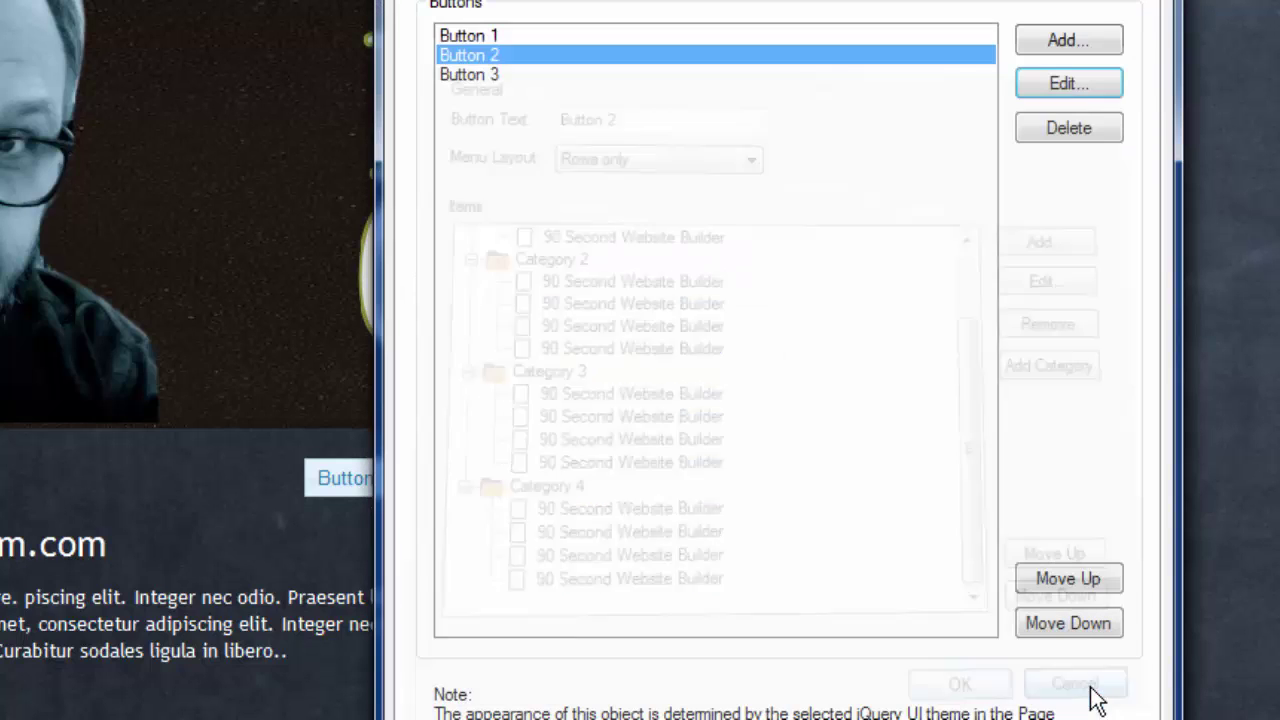
click(492, 76)
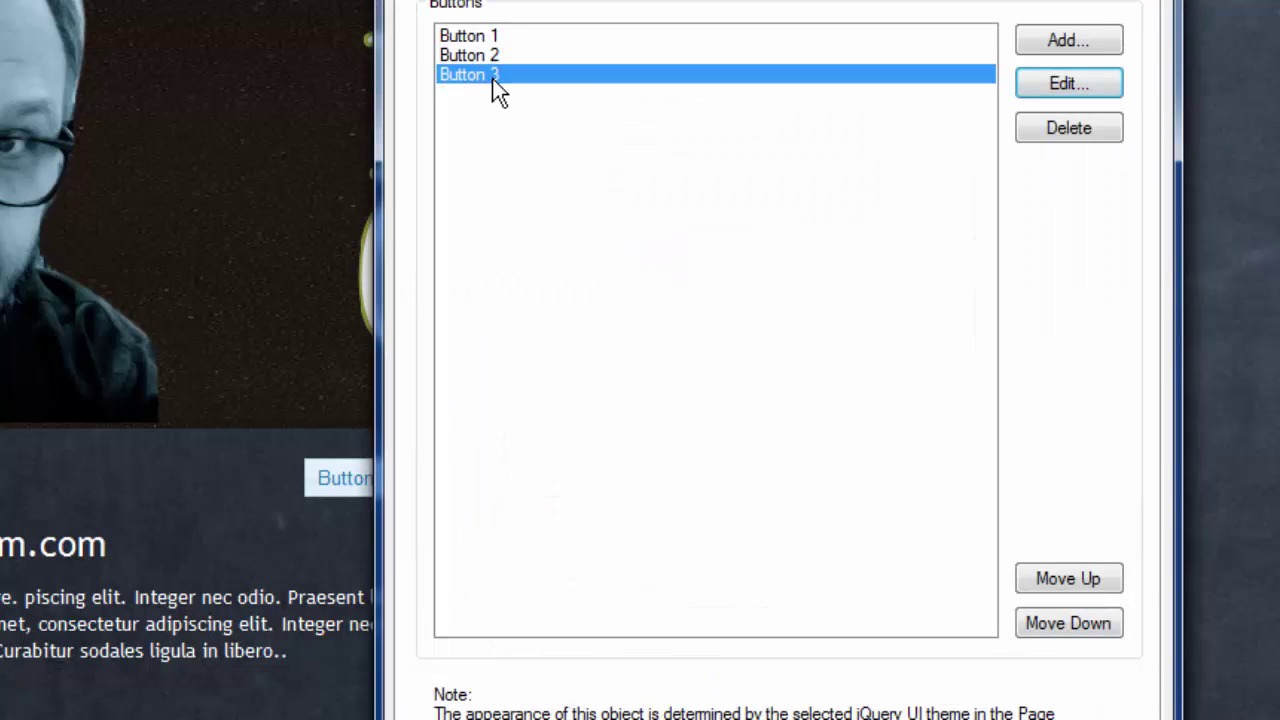
click(1068, 85)
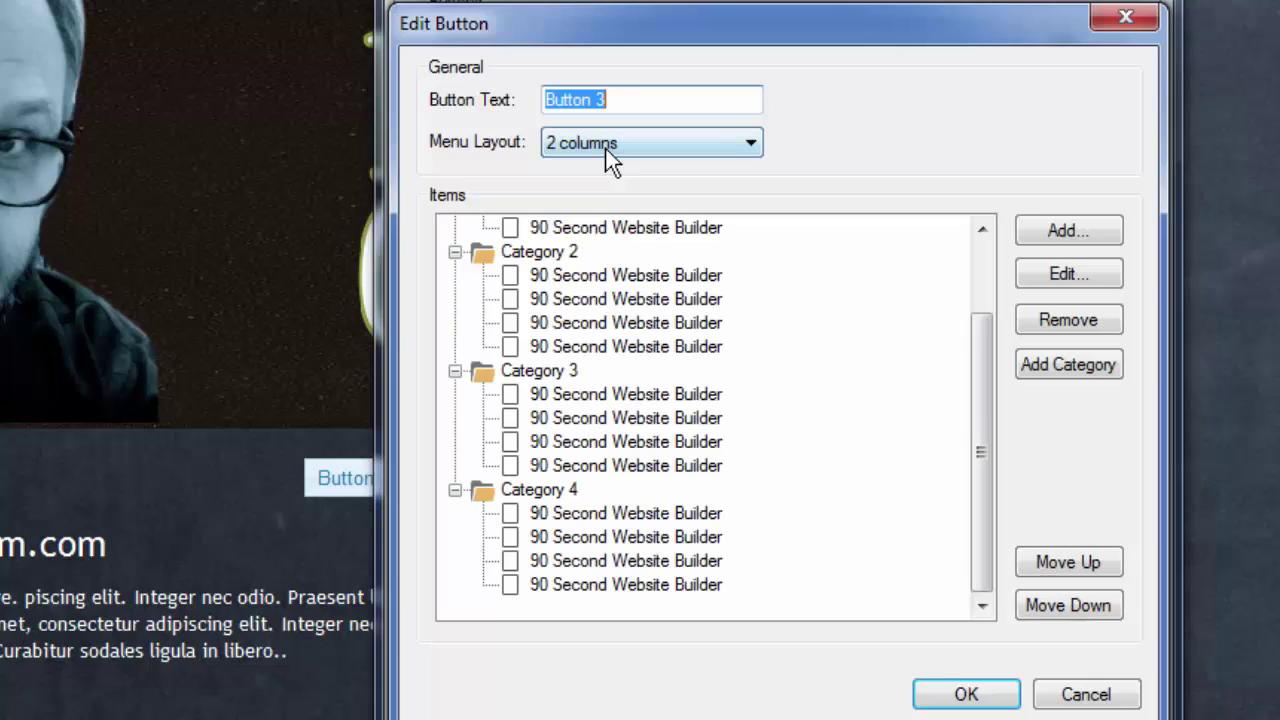
click(1106, 694)
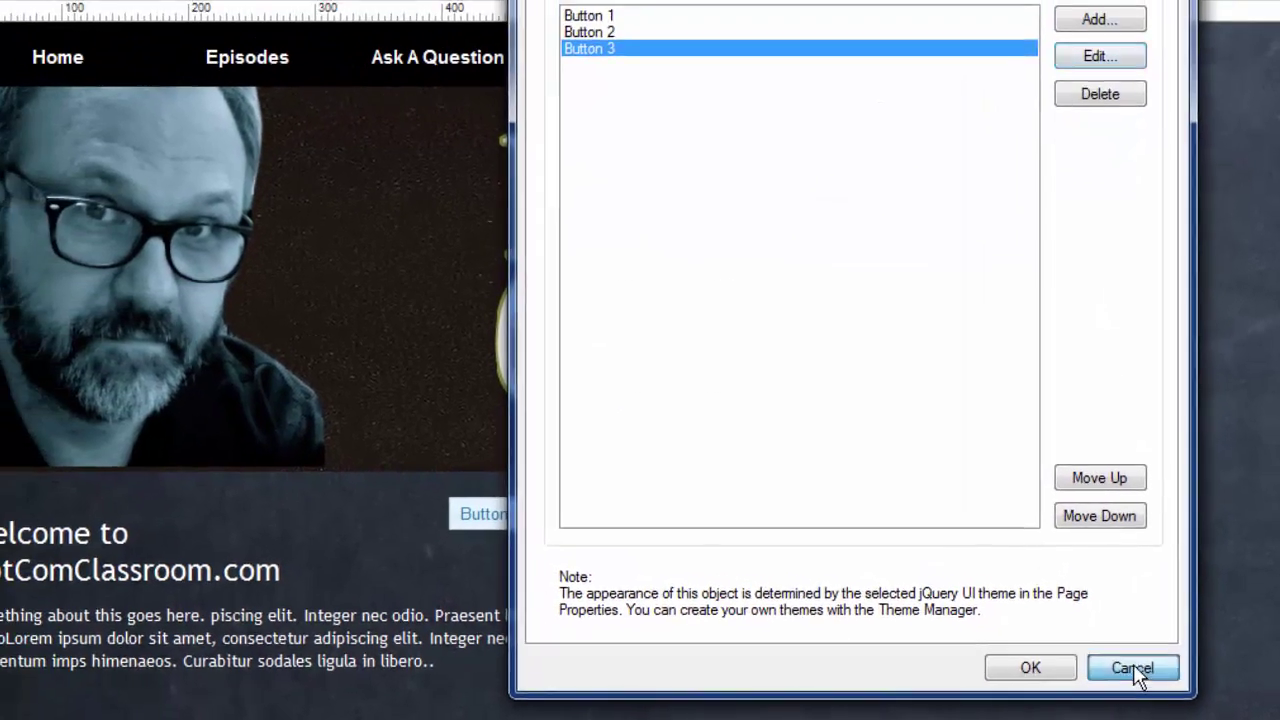
click(1122, 665)
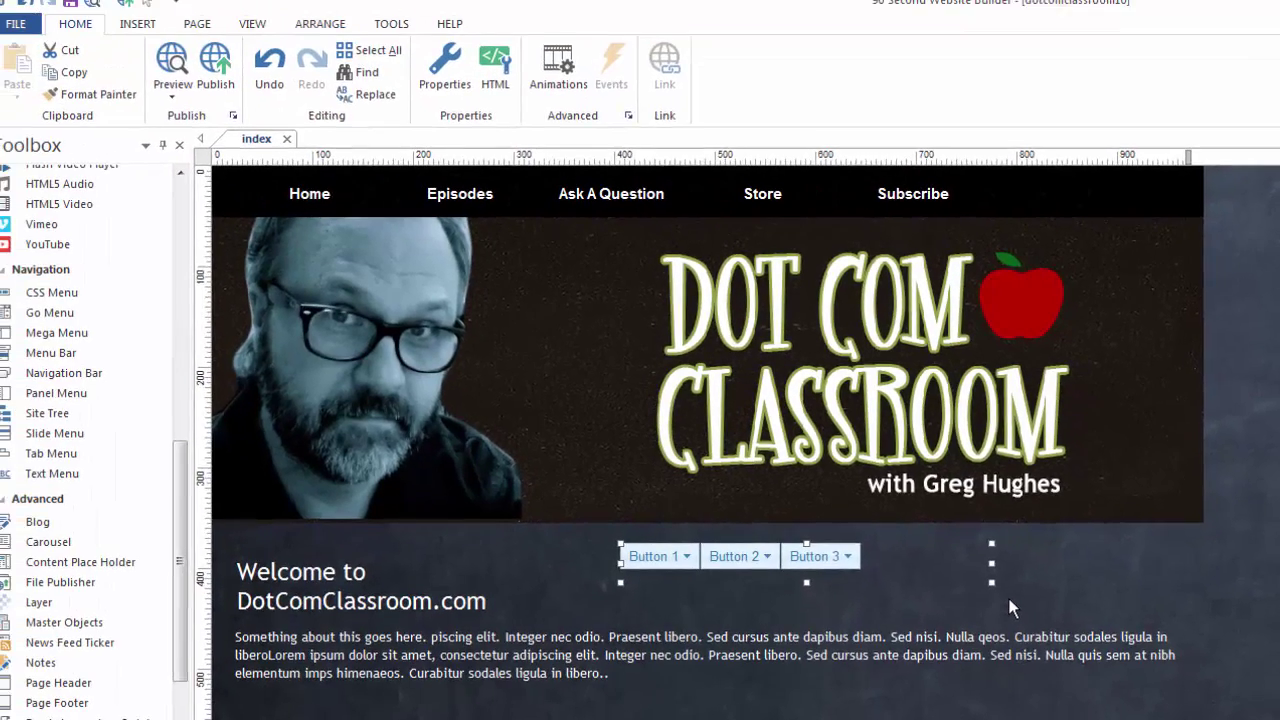
Preview the page in Firefox to check each mega menu button's category link dropdown.
key(F5)
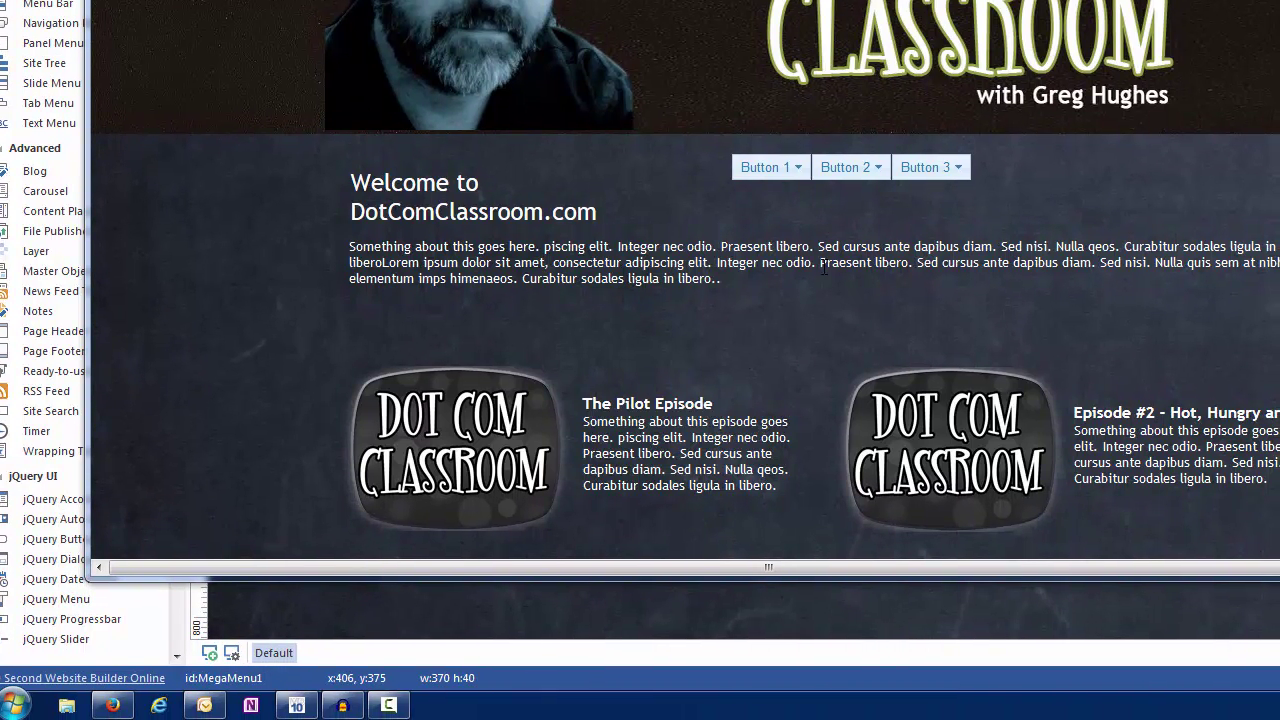
mouse_move(790, 172)
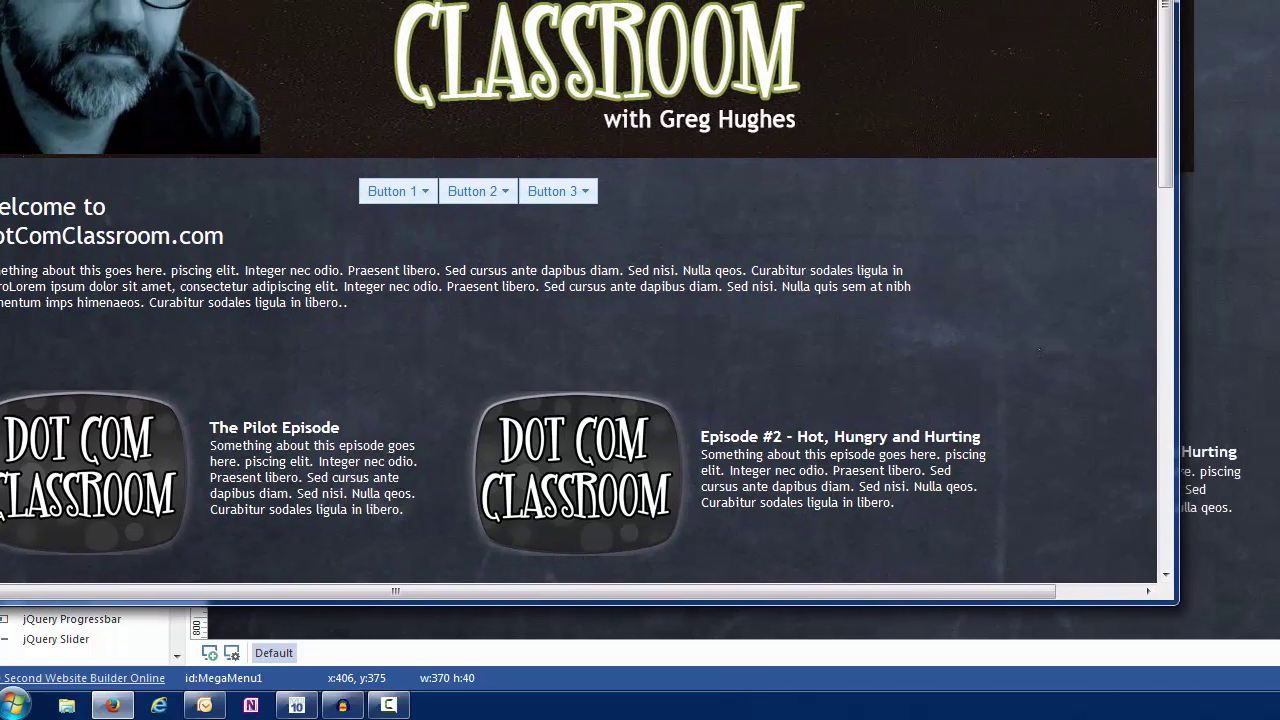
mouse_move(380, 191)
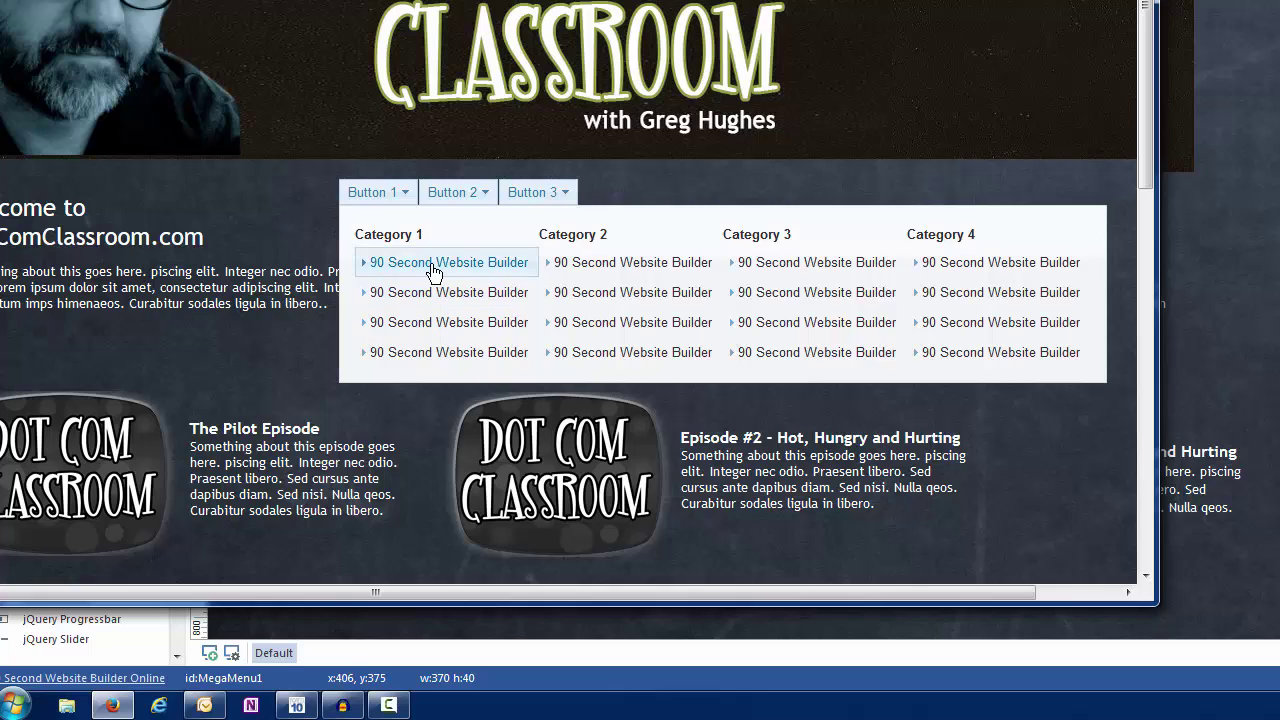
mouse_move(459, 205)
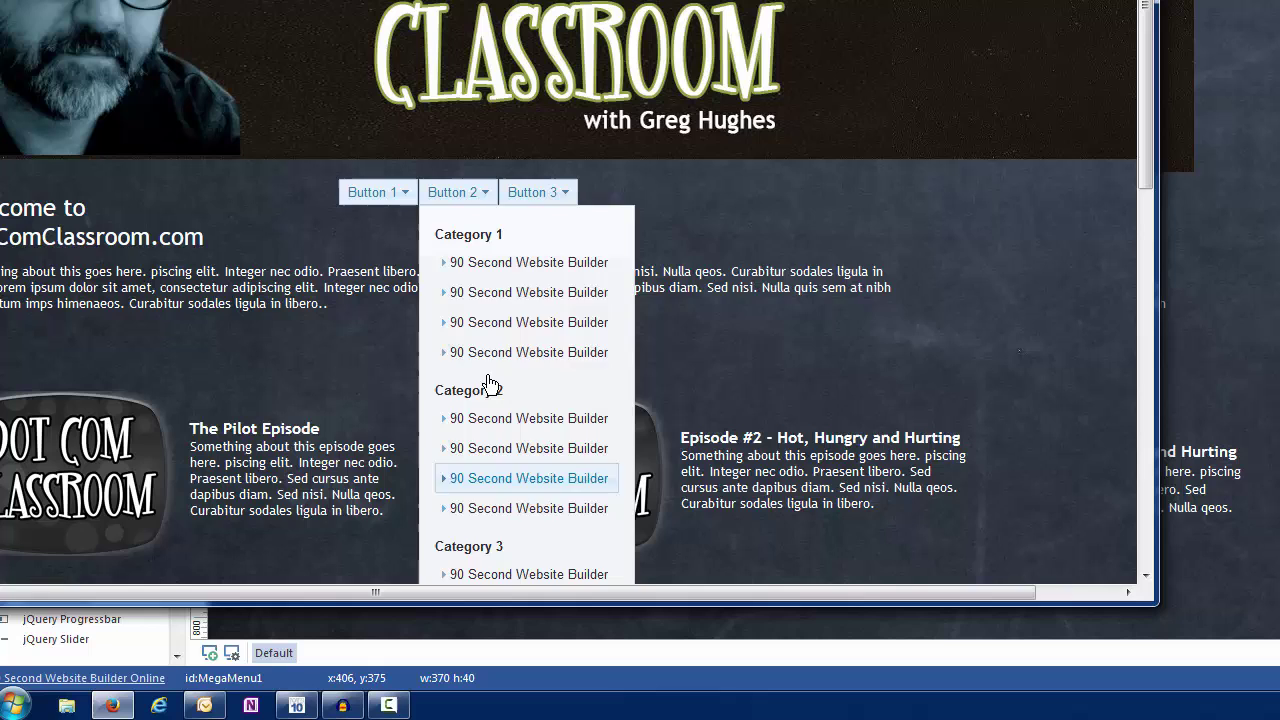
mouse_move(535, 198)
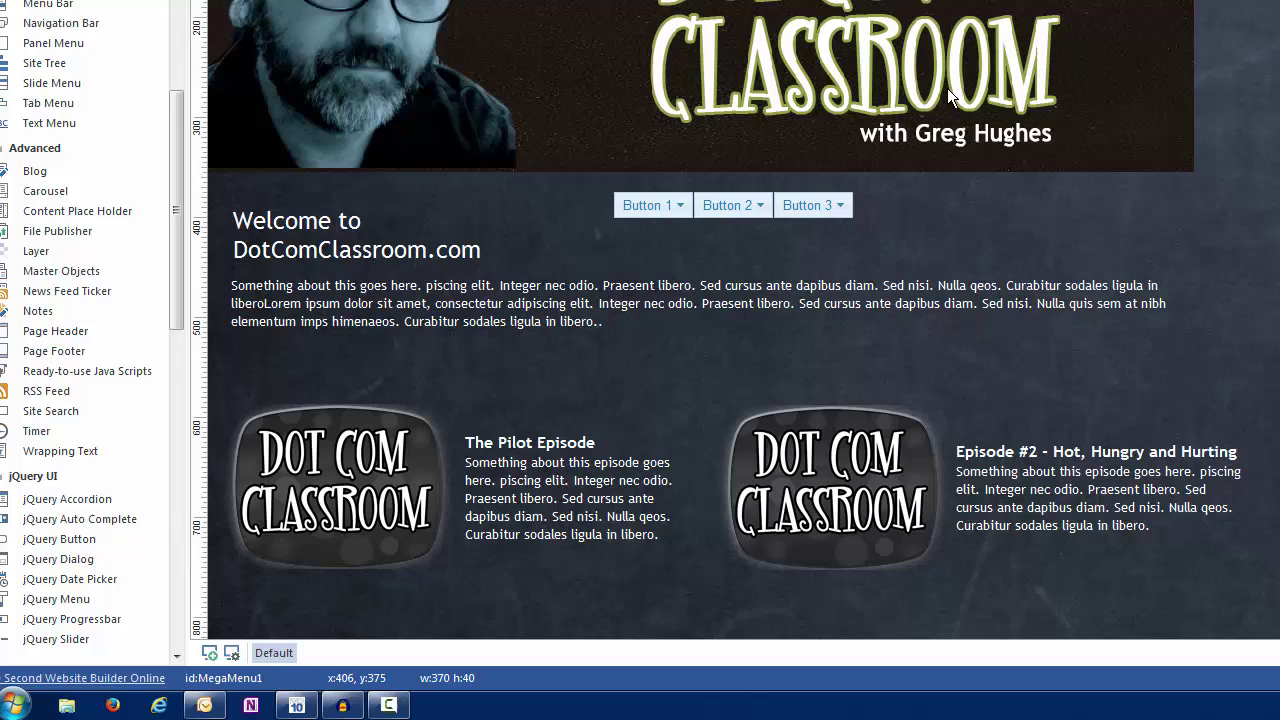
Replace the mega menu with a Menu Bar below the banner and open its settings.
click(720, 207)
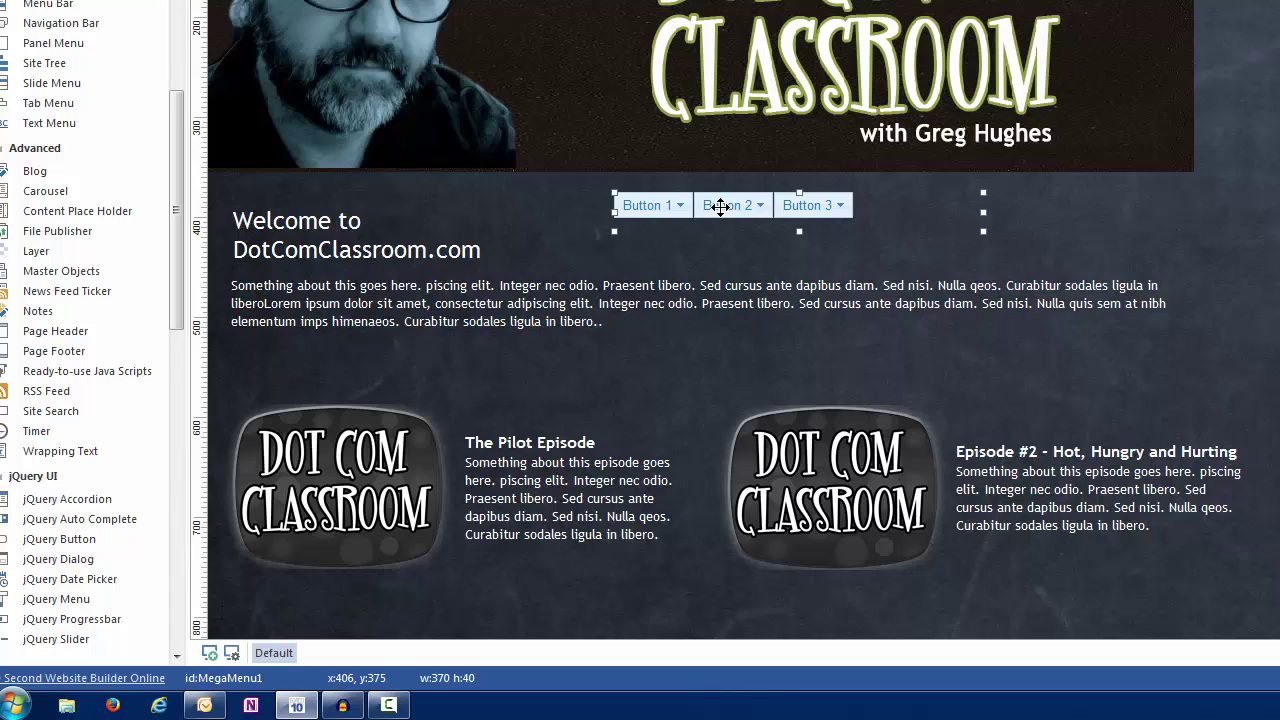
key(Delete)
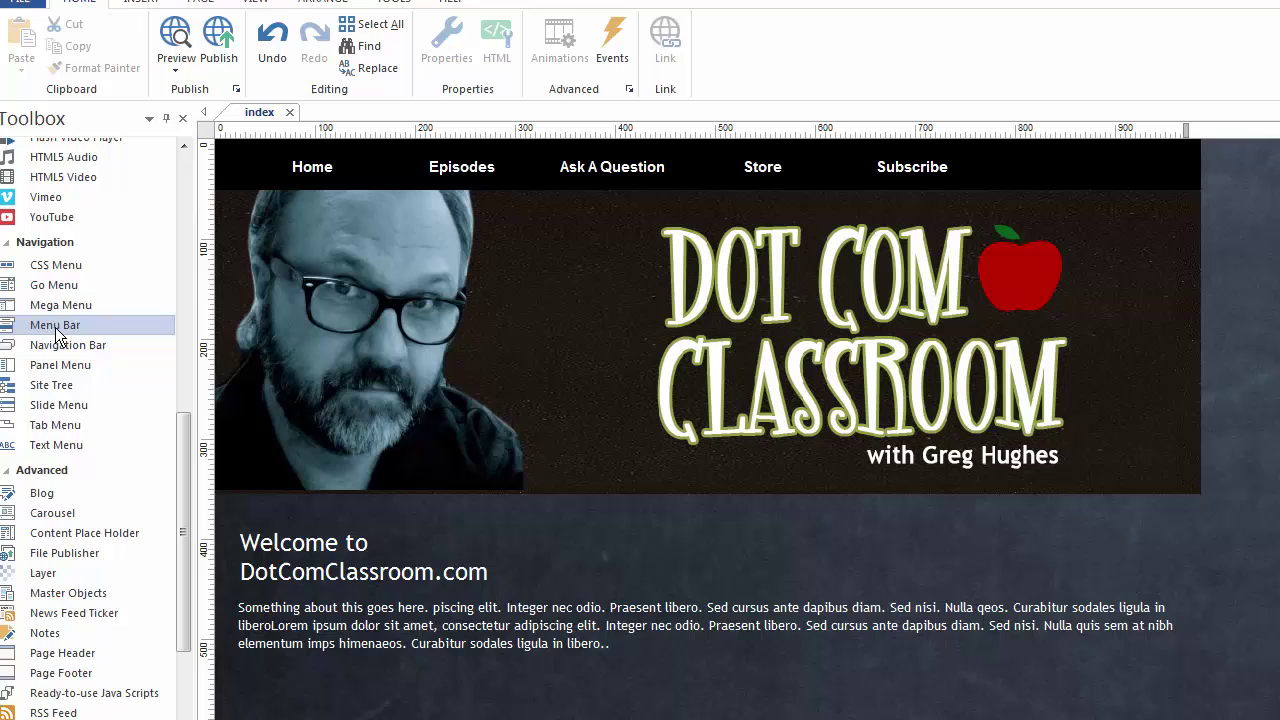
click(607, 508)
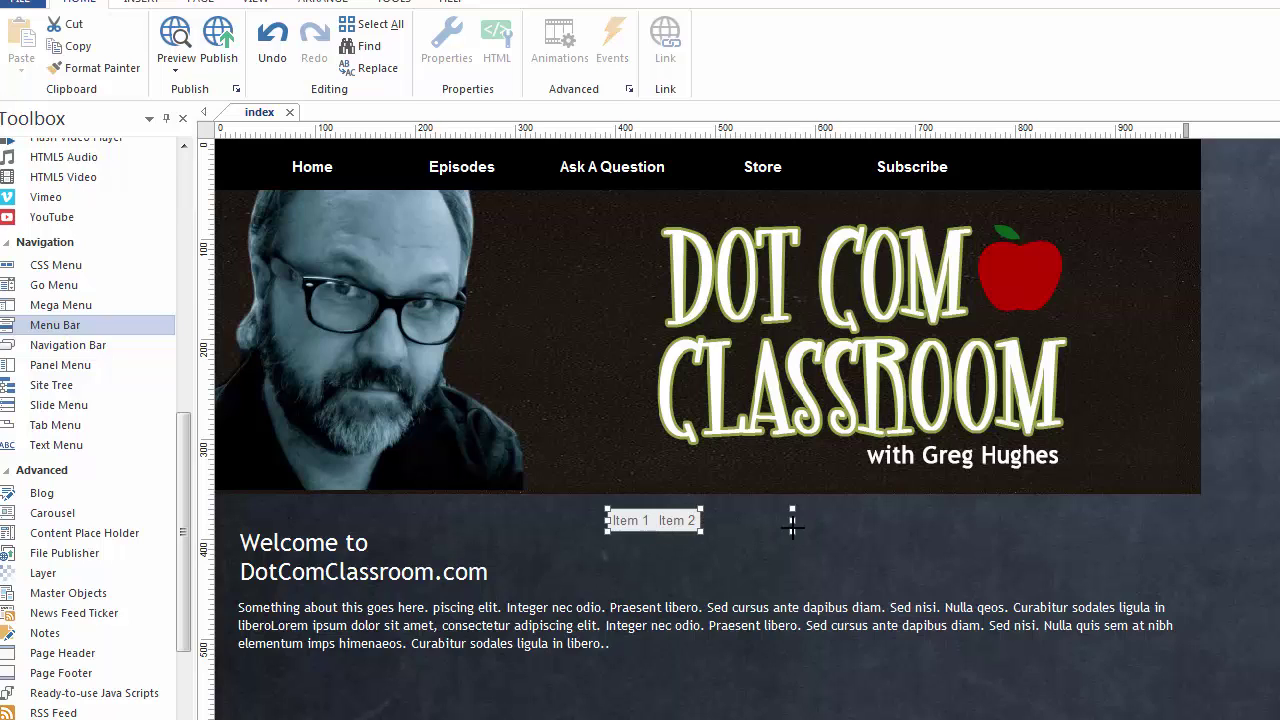
double_click(692, 522)
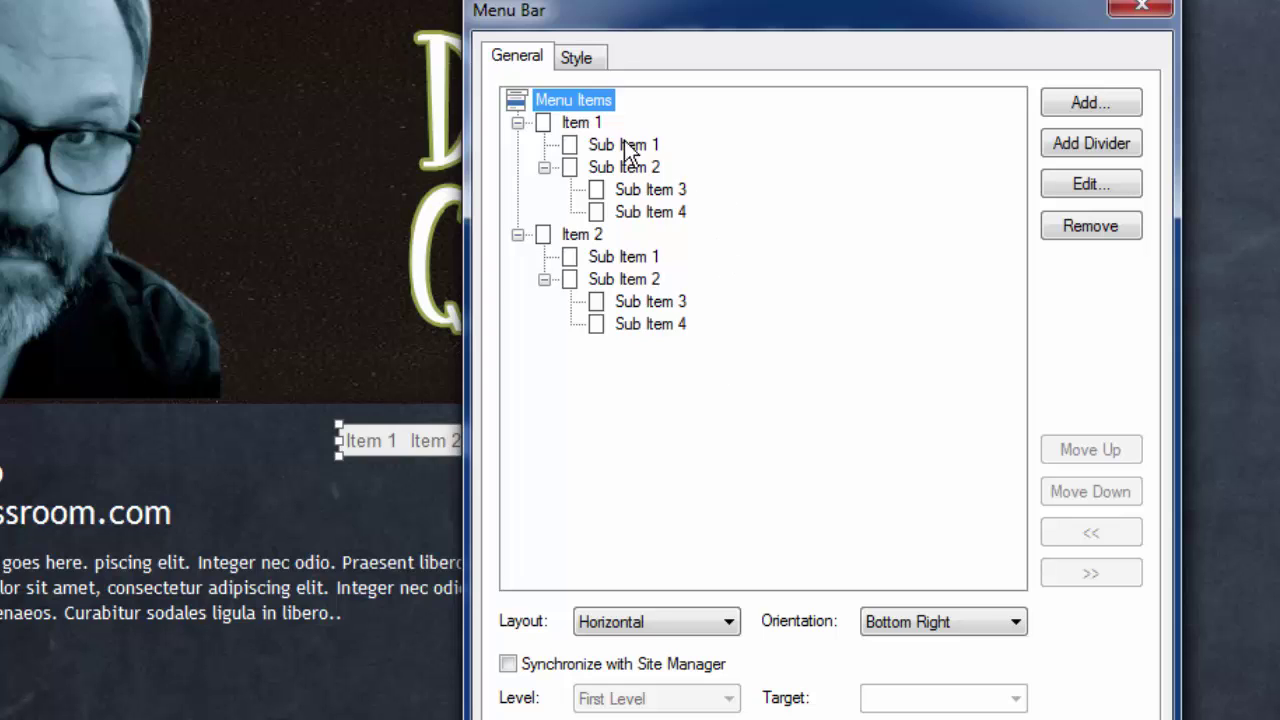
Review the Menu Bar's Style settings: User defined theme, Arial 10 font, EEEEEE item background.
click(576, 58)
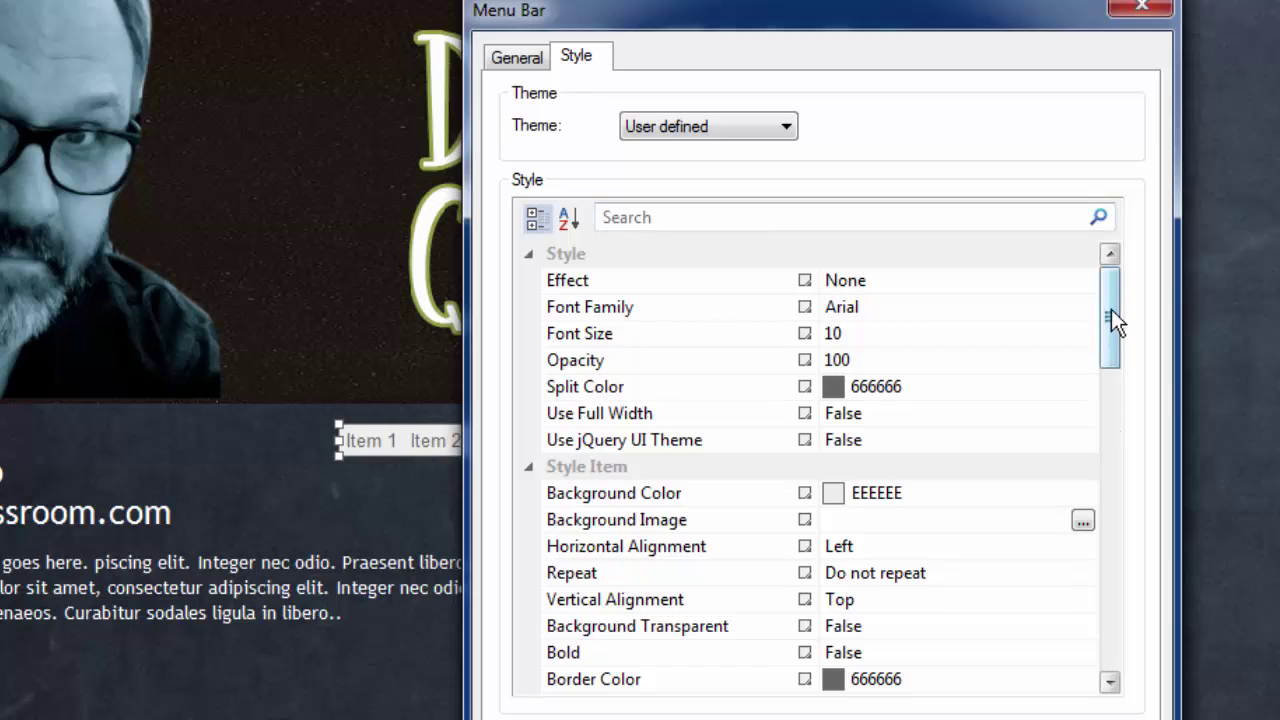
drag(1108, 320, 1112, 660)
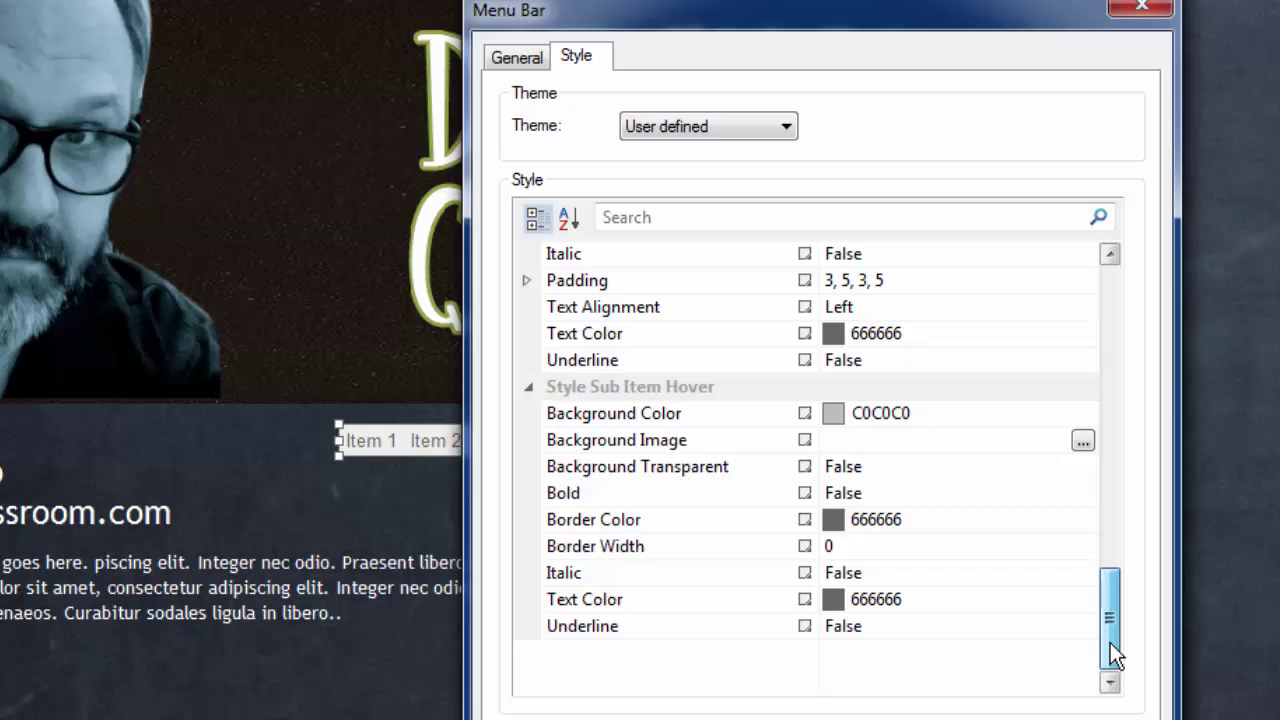
drag(1110, 642, 1110, 285)
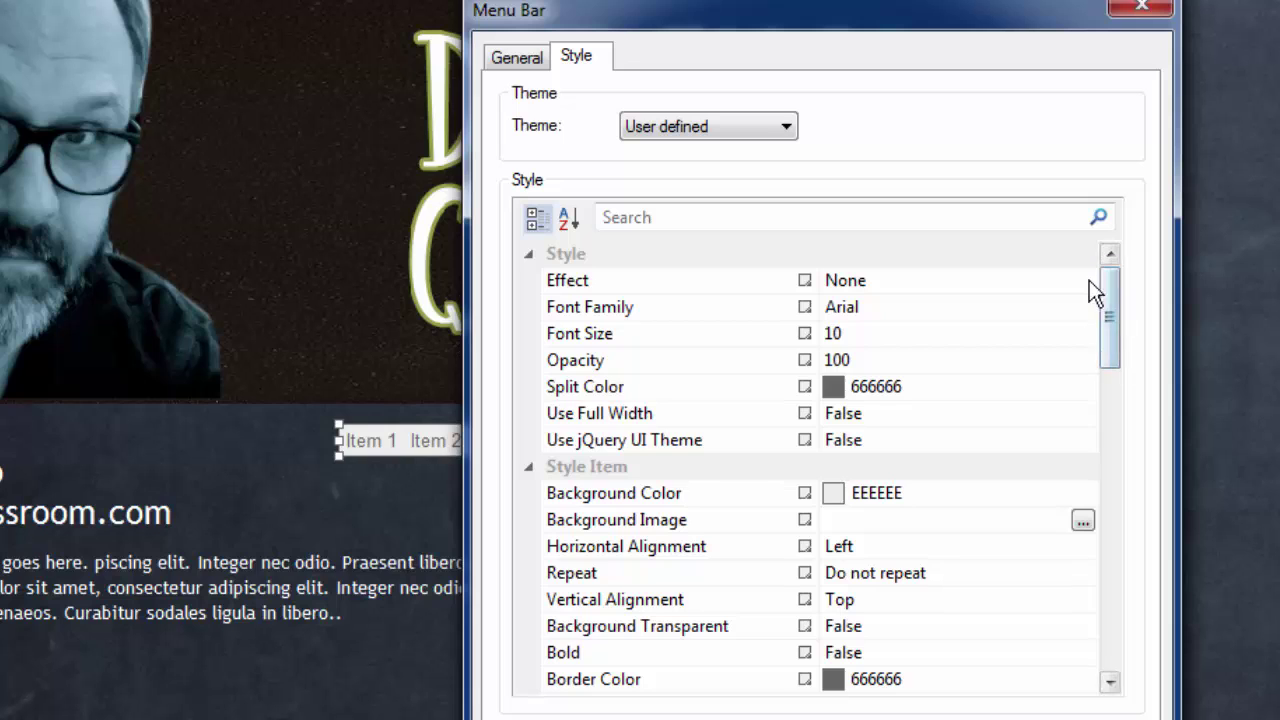
Try the ThemeOffice2007 and then ThemeSky themes on the menu bar.
click(788, 128)
drag(790, 213, 800, 415)
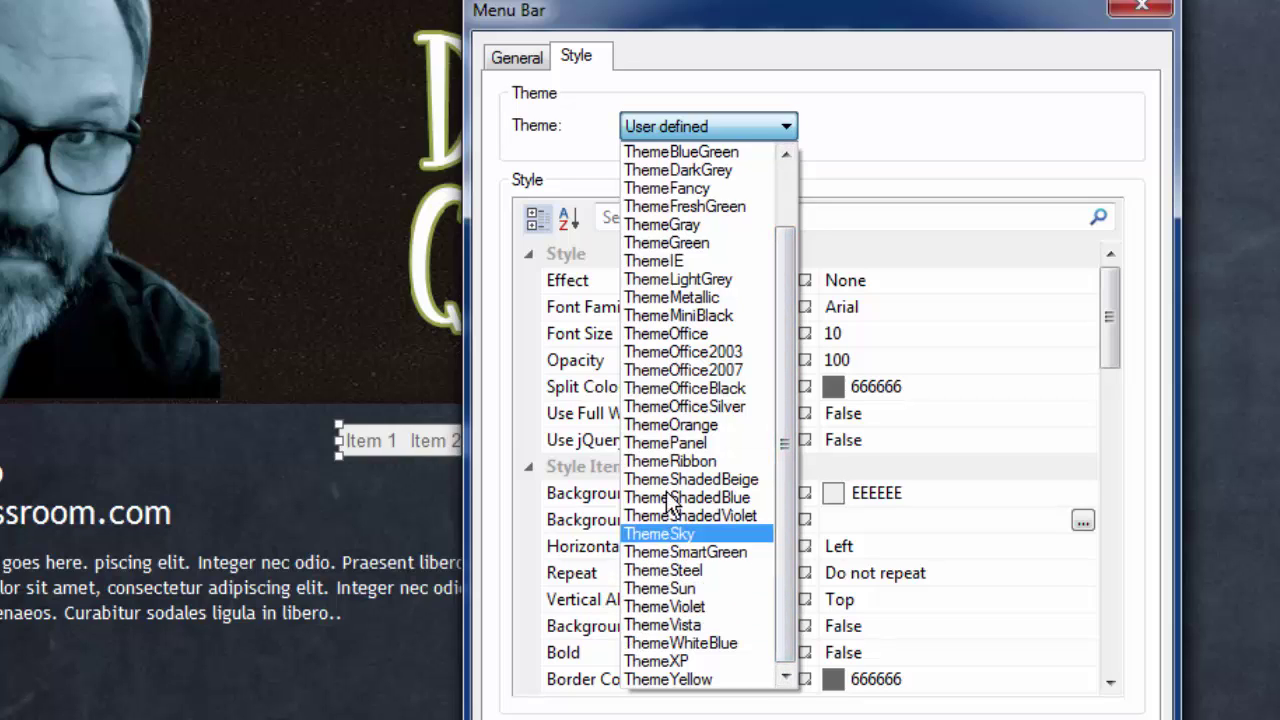
click(663, 369)
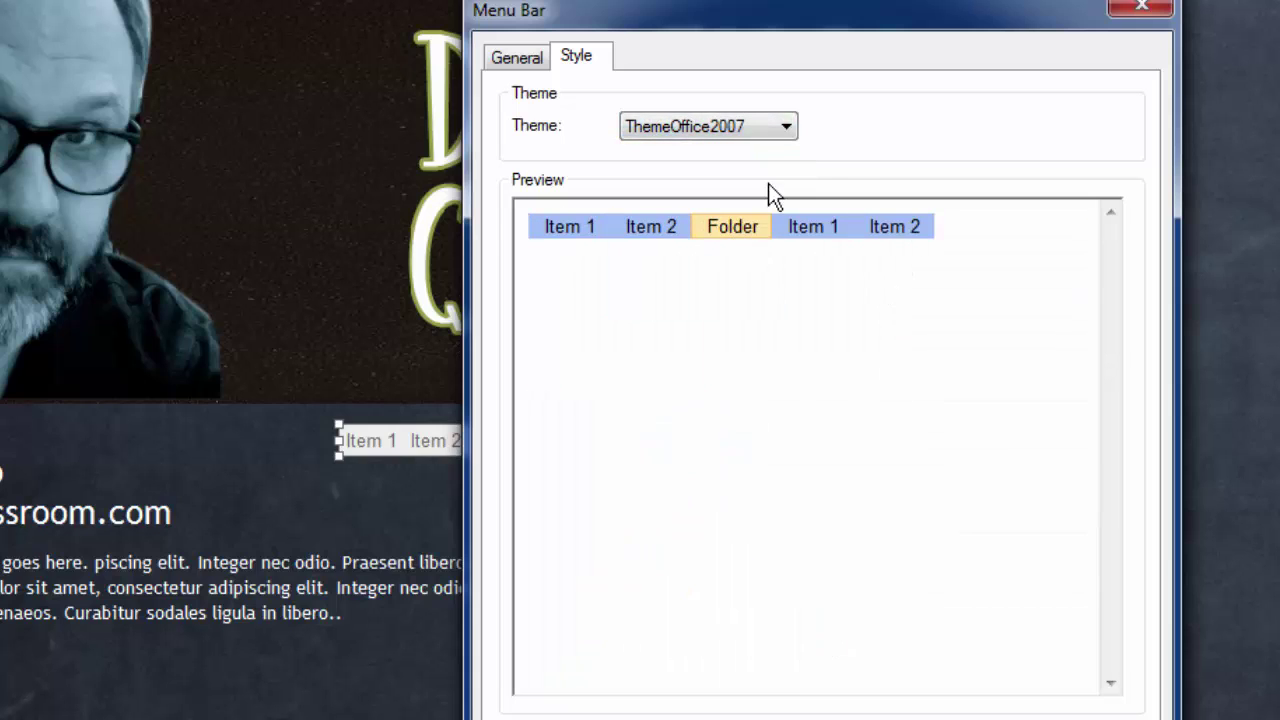
click(784, 127)
click(660, 532)
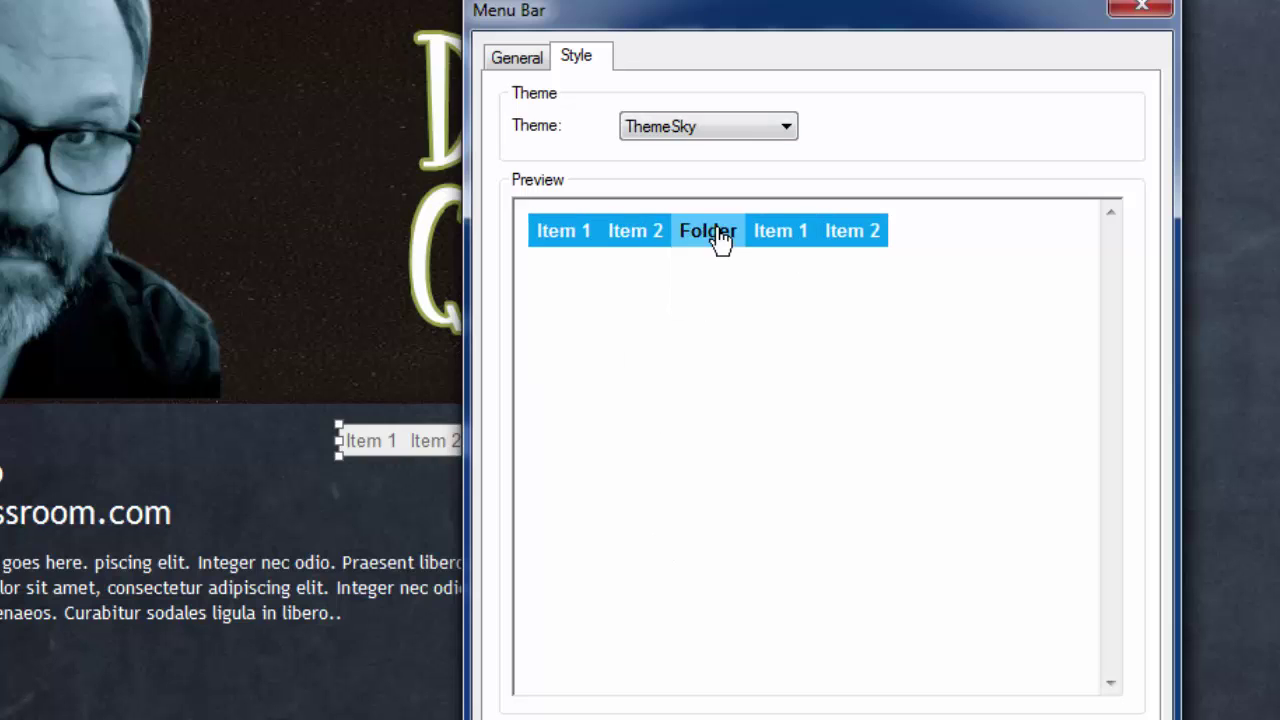
Return the menu bar theme to User defined and confirm the settings.
mouse_move(645, 240)
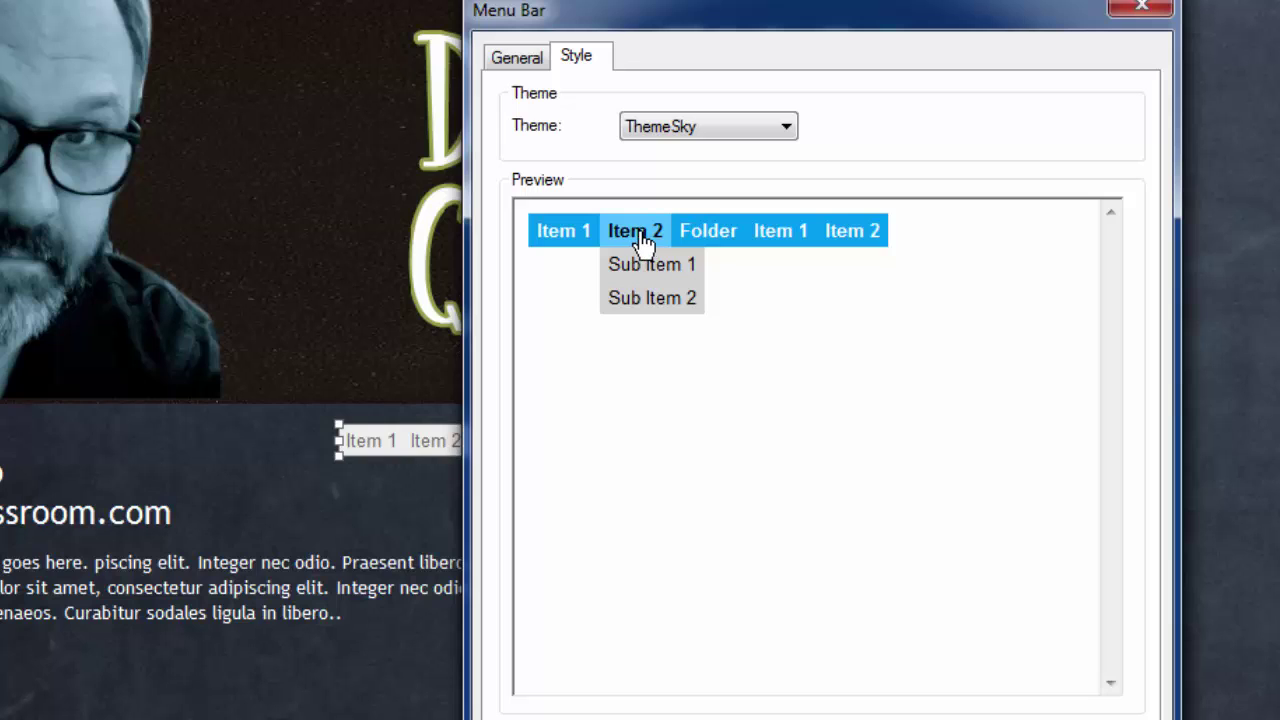
click(774, 130)
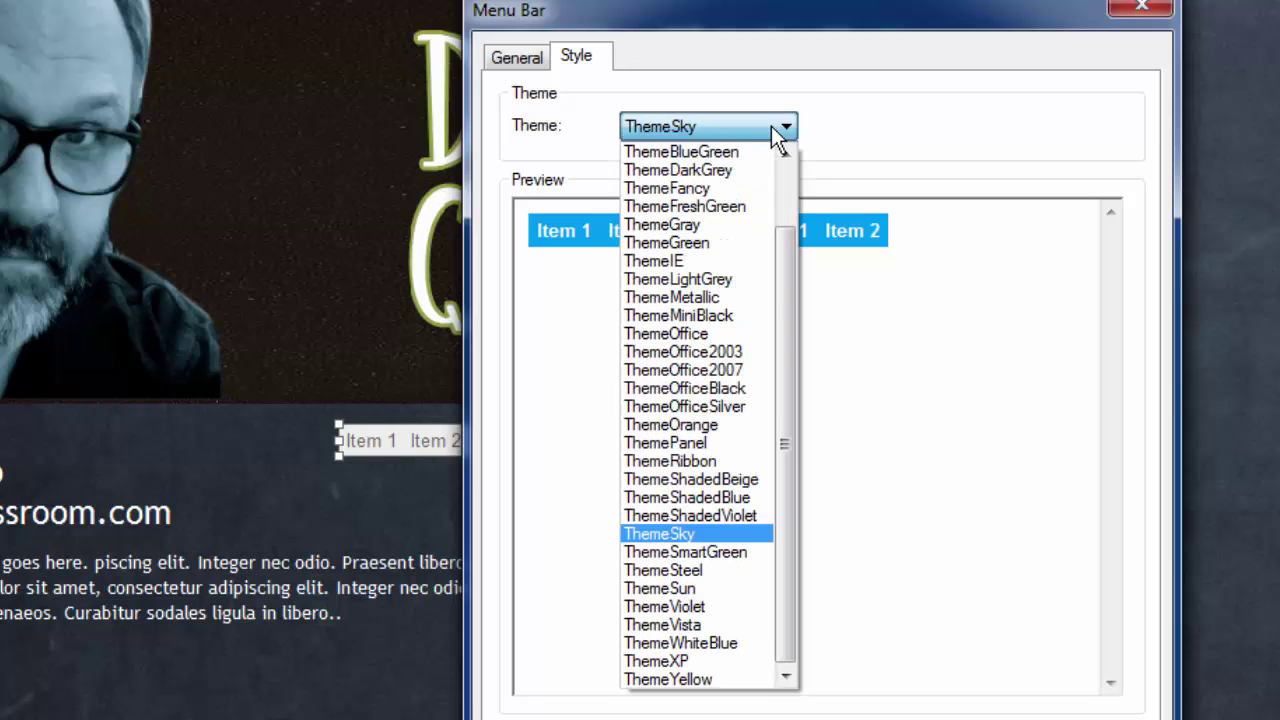
drag(787, 336, 789, 194)
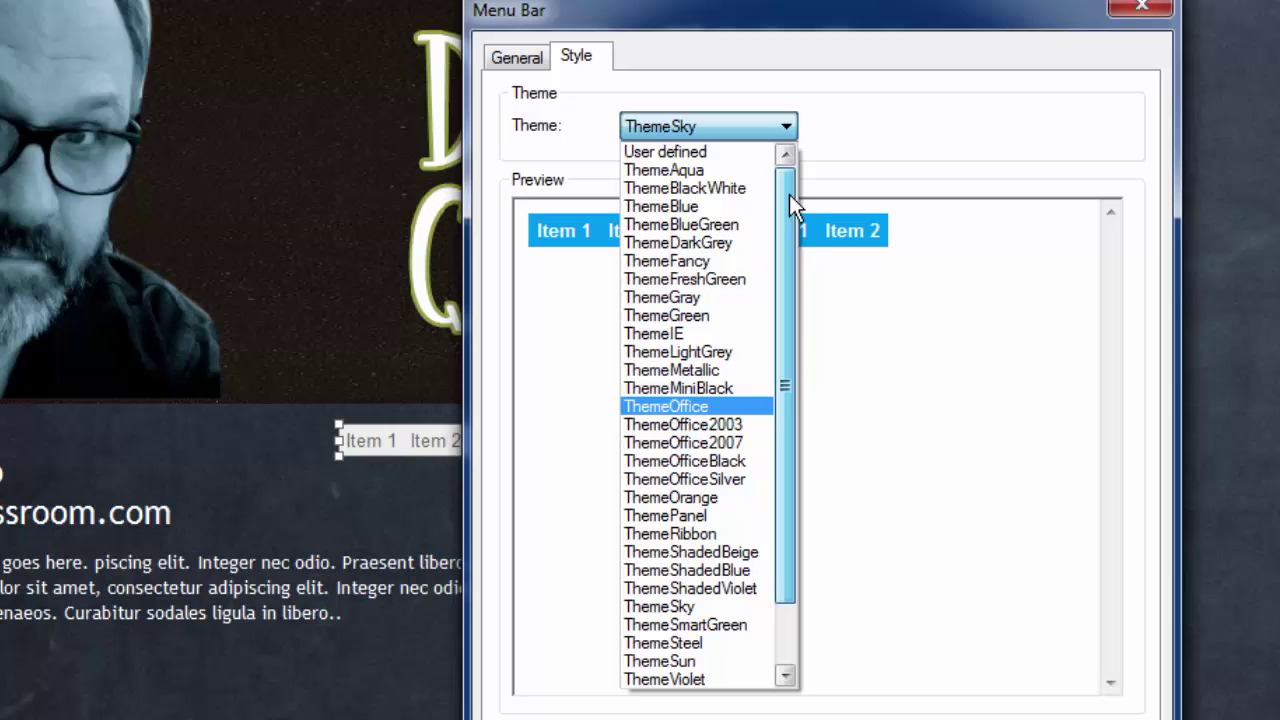
click(686, 153)
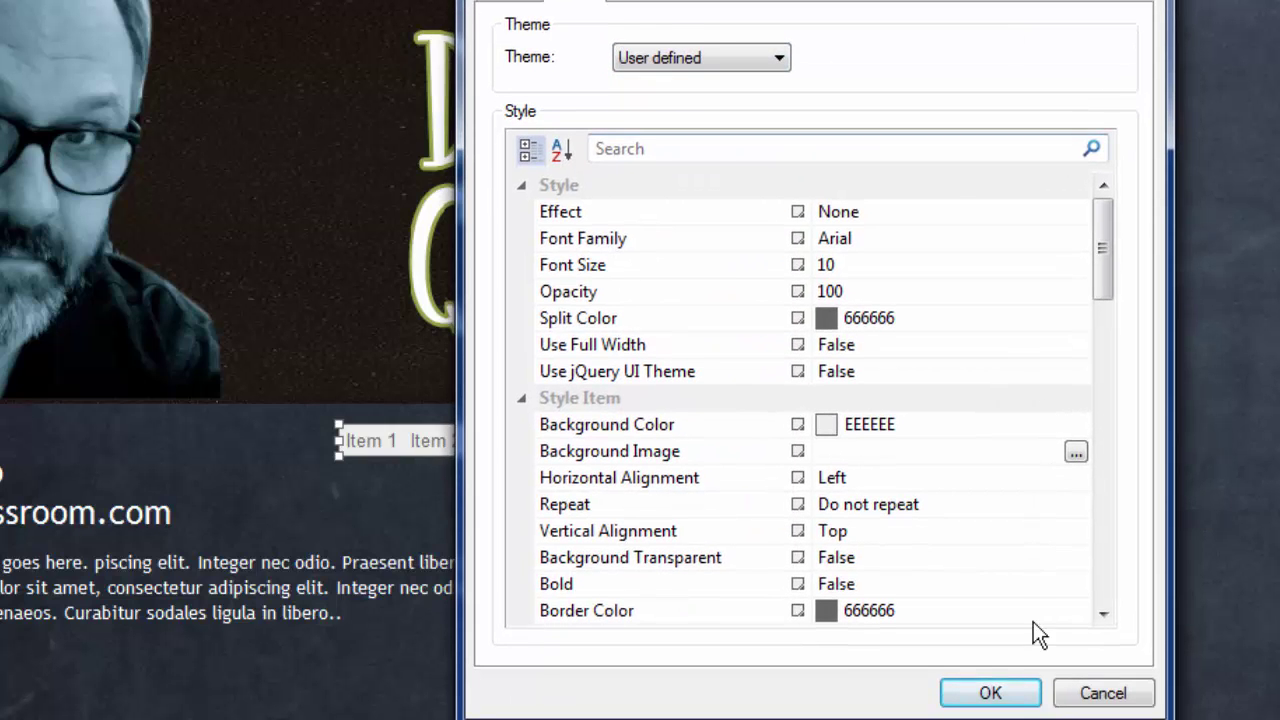
click(988, 691)
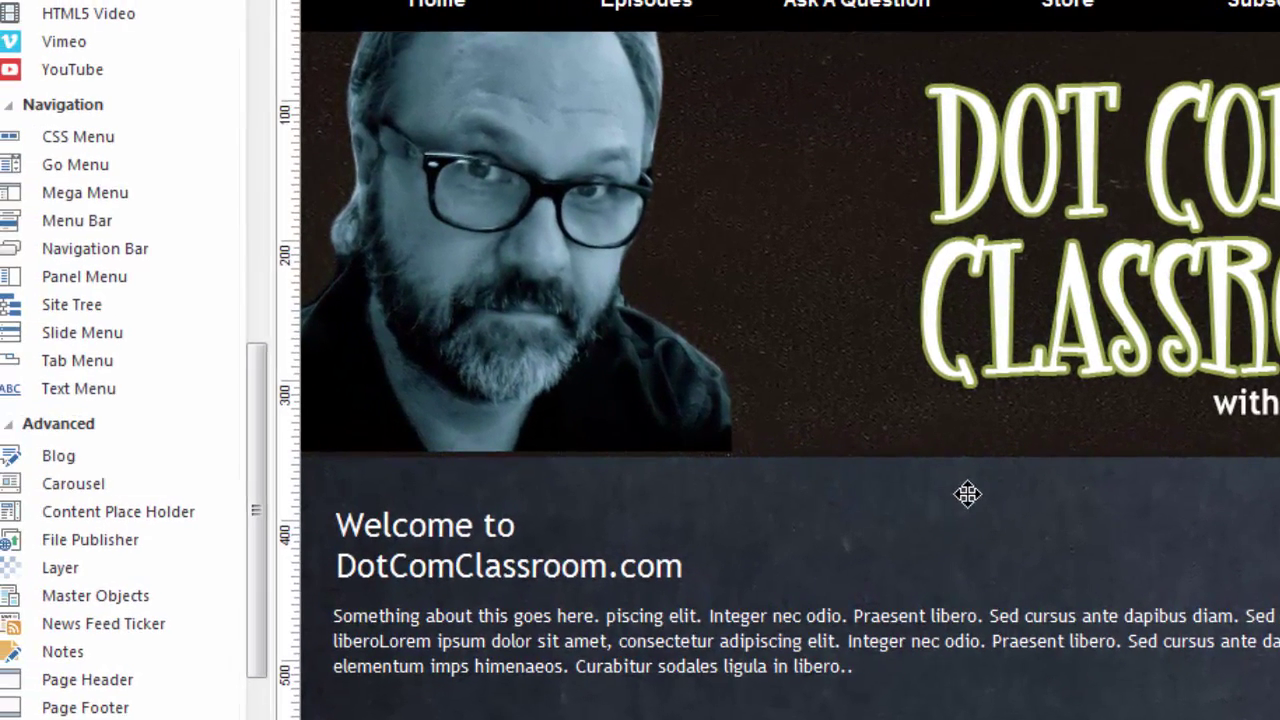
Draw a Navigation Bar just below the header.
click(80, 249)
drag(843, 486, 1157, 486)
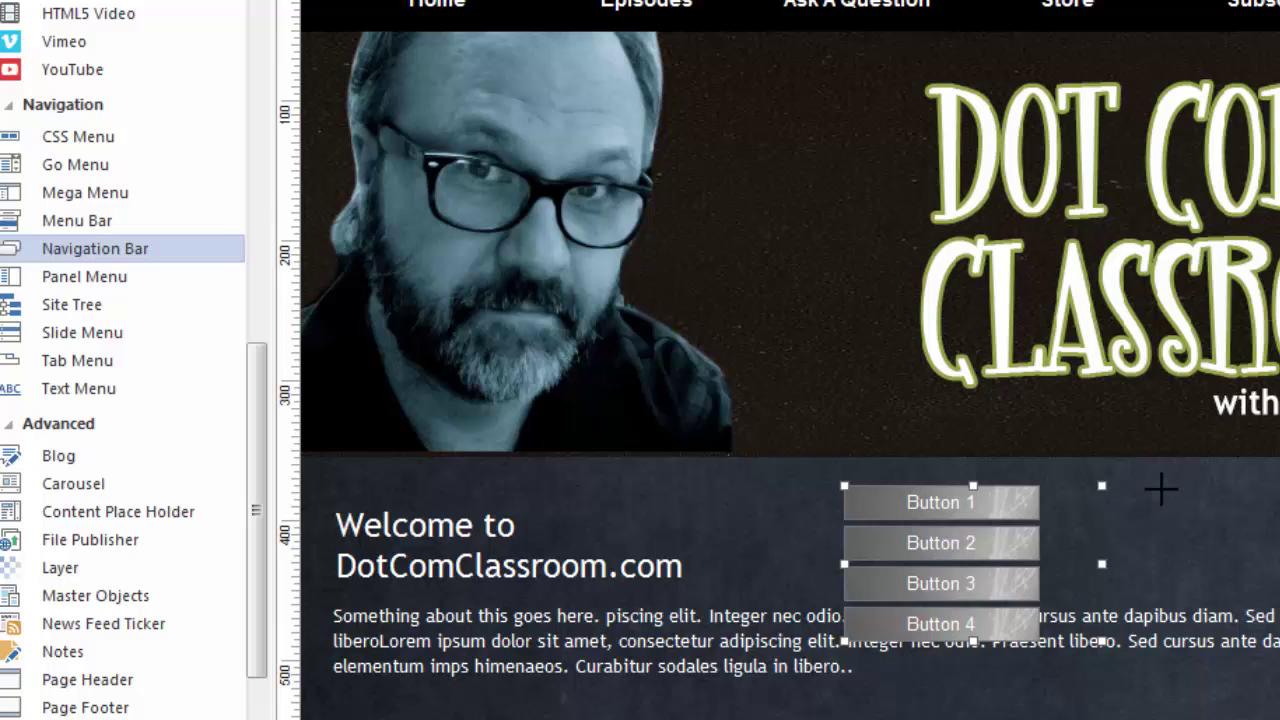
mouse_move(977, 563)
mouse_down()
mouse_move(987, 541)
mouse_move(967, 511)
mouse_up()
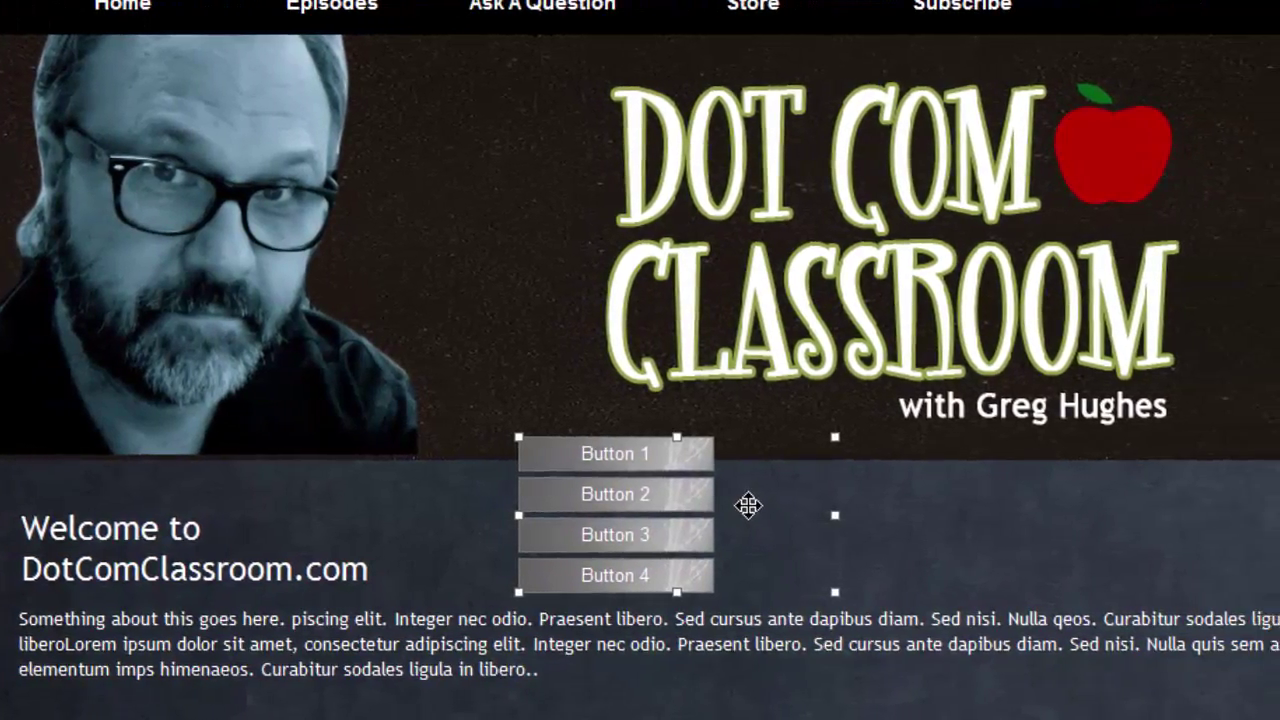
Set the navigation bar's Type to Horizontal so Buttons 1–4 run side by side.
double_click(899, 505)
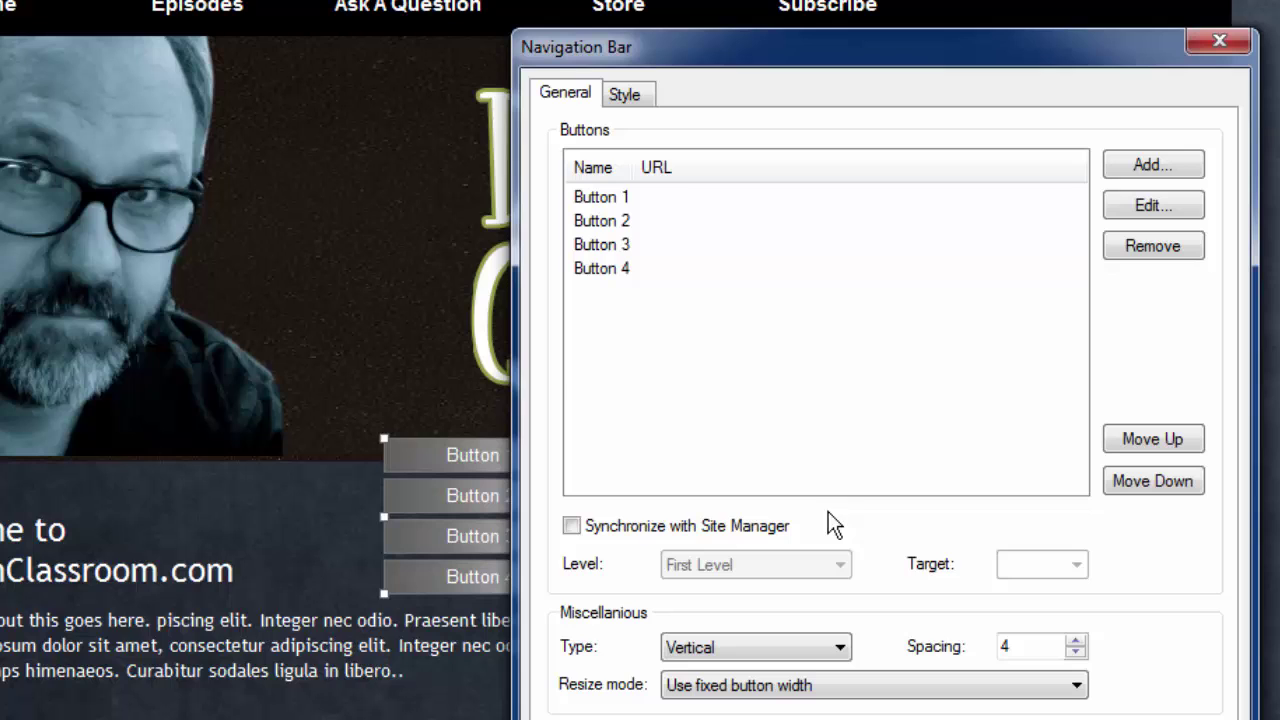
click(785, 649)
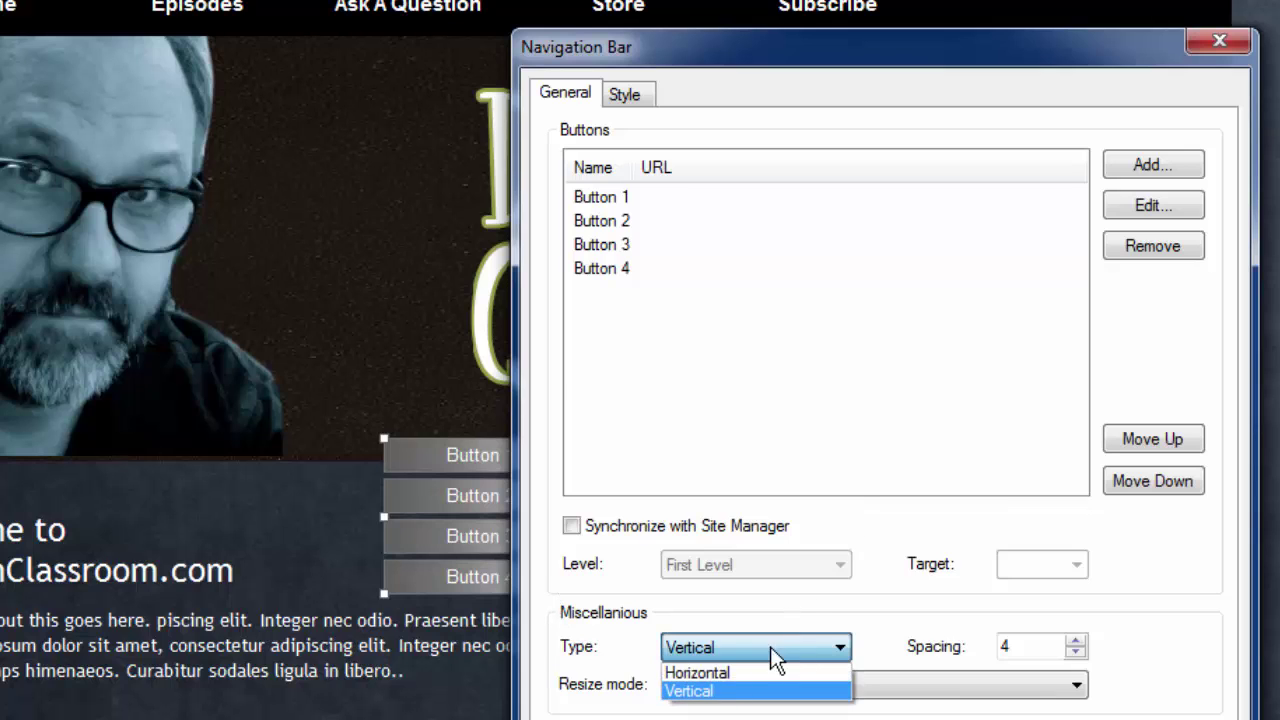
click(720, 672)
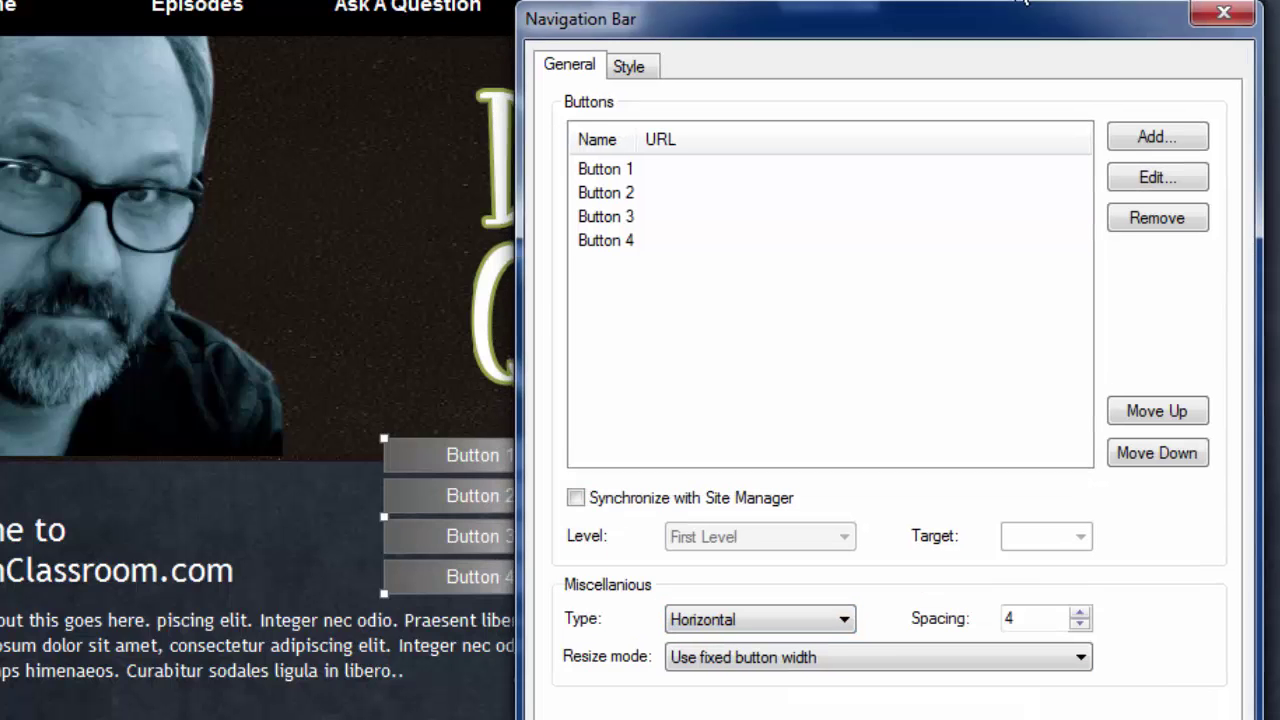
click(1137, 703)
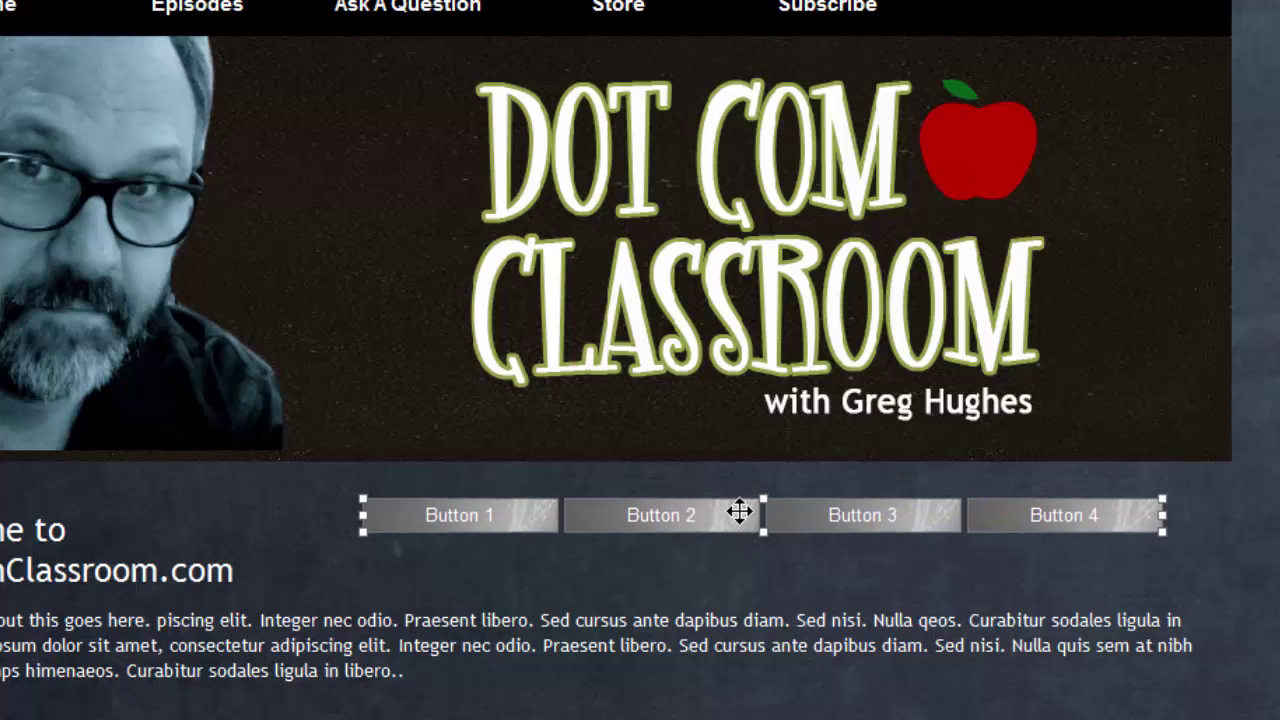
double_click(740, 512)
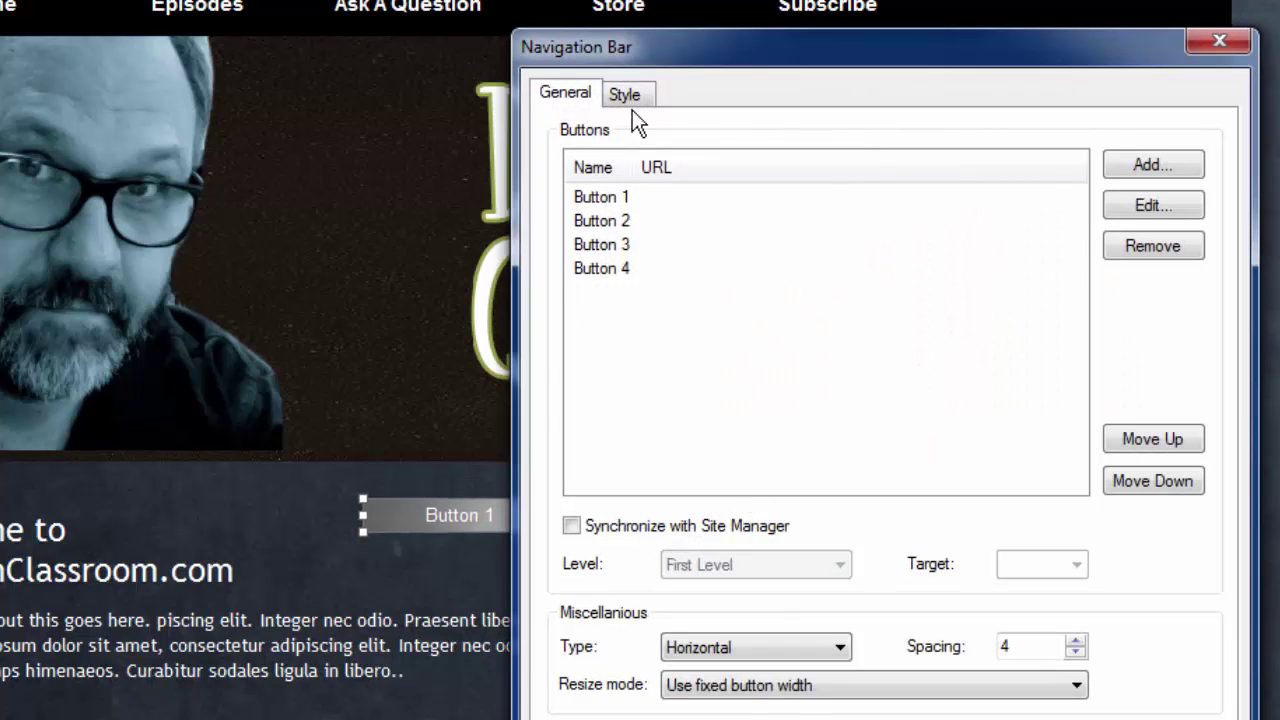
Try navy Normal and yellow Hover button images plus the jQuery UI theme, then cancel.
click(628, 98)
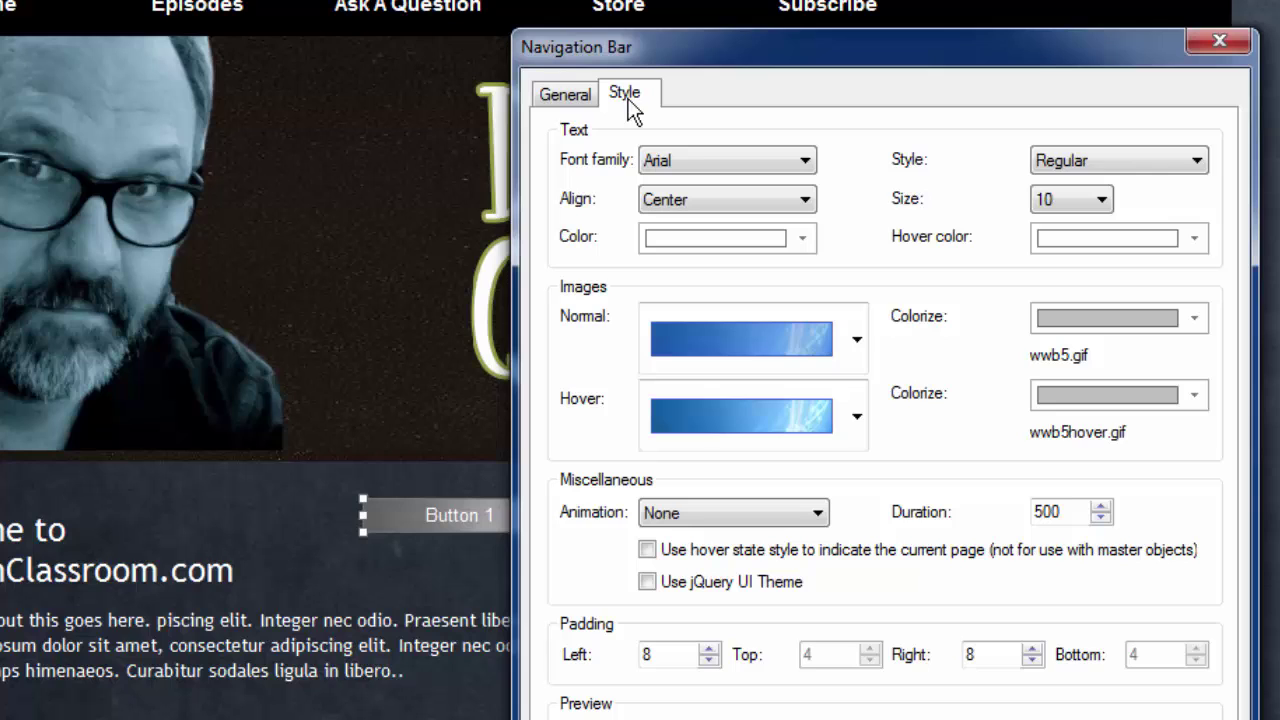
drag(1028, 45, 1021, 0)
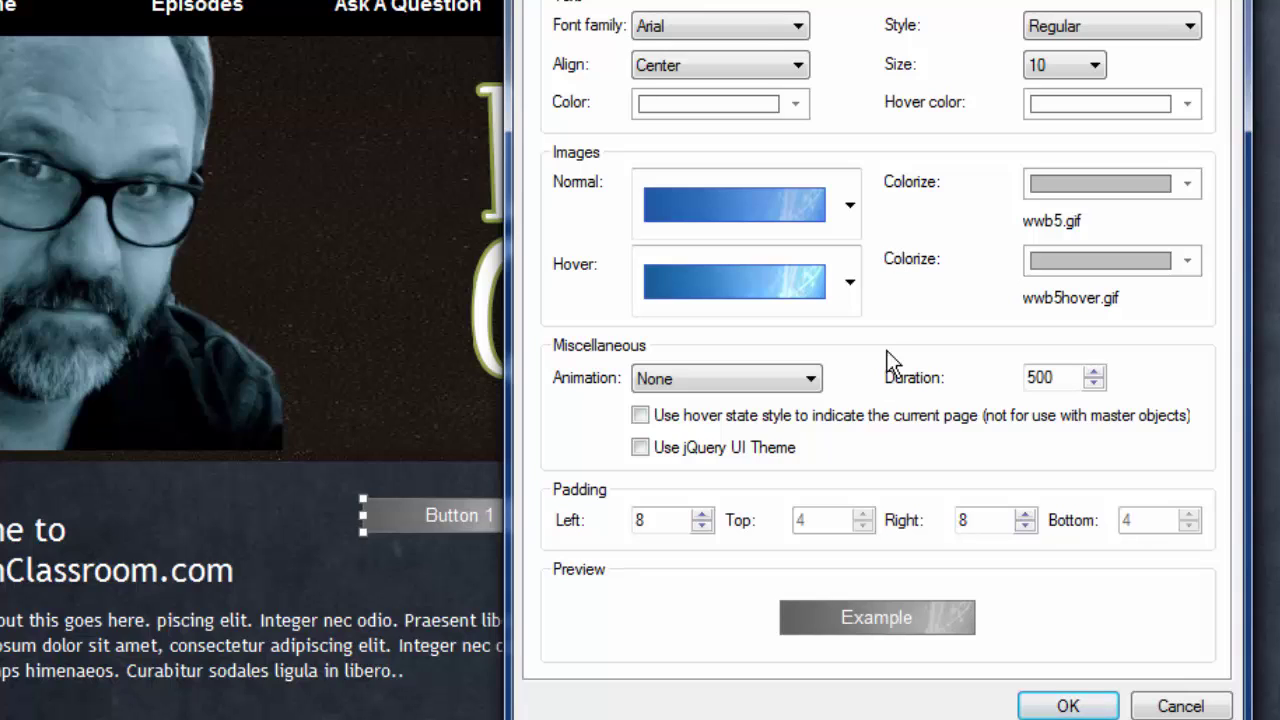
click(847, 202)
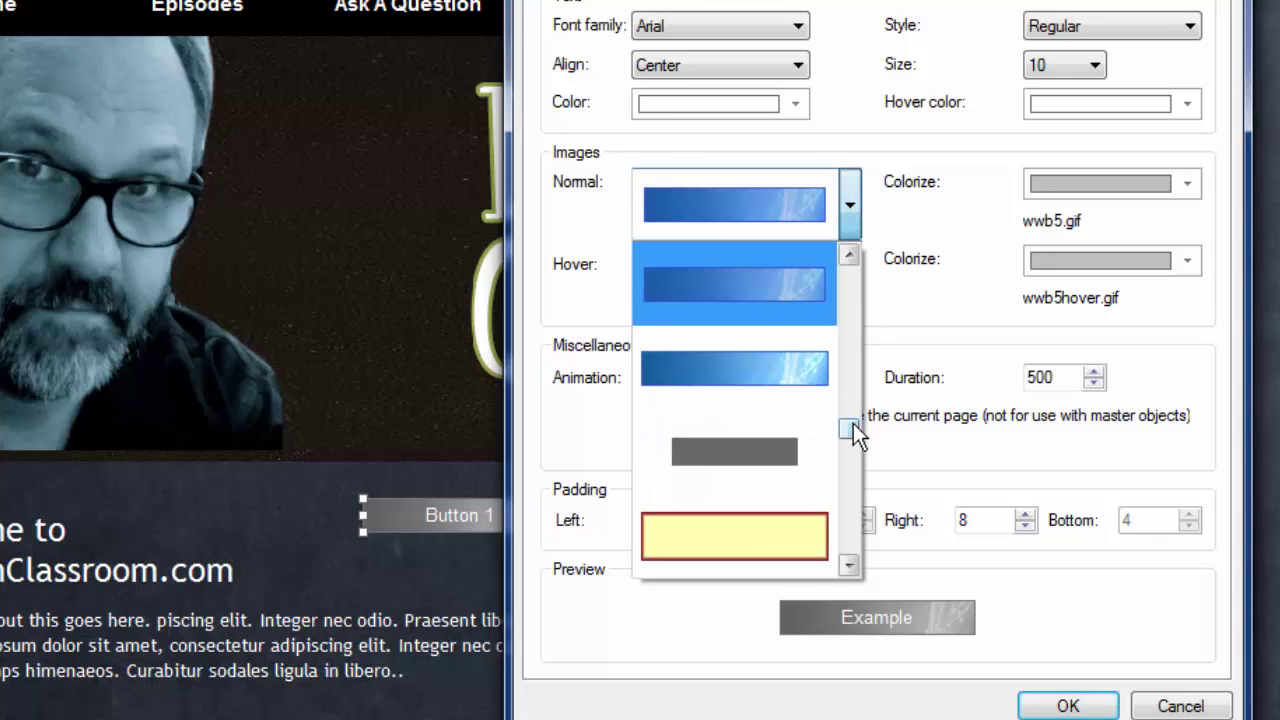
drag(853, 423, 853, 460)
click(733, 452)
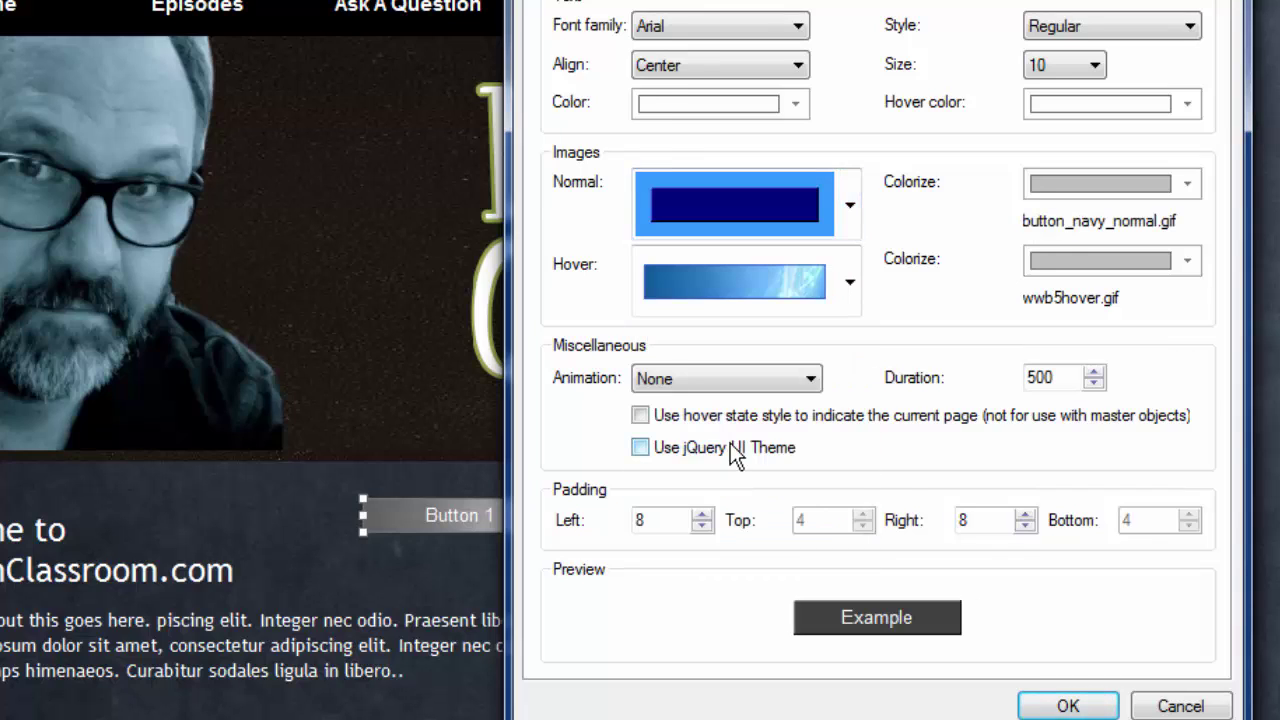
click(741, 262)
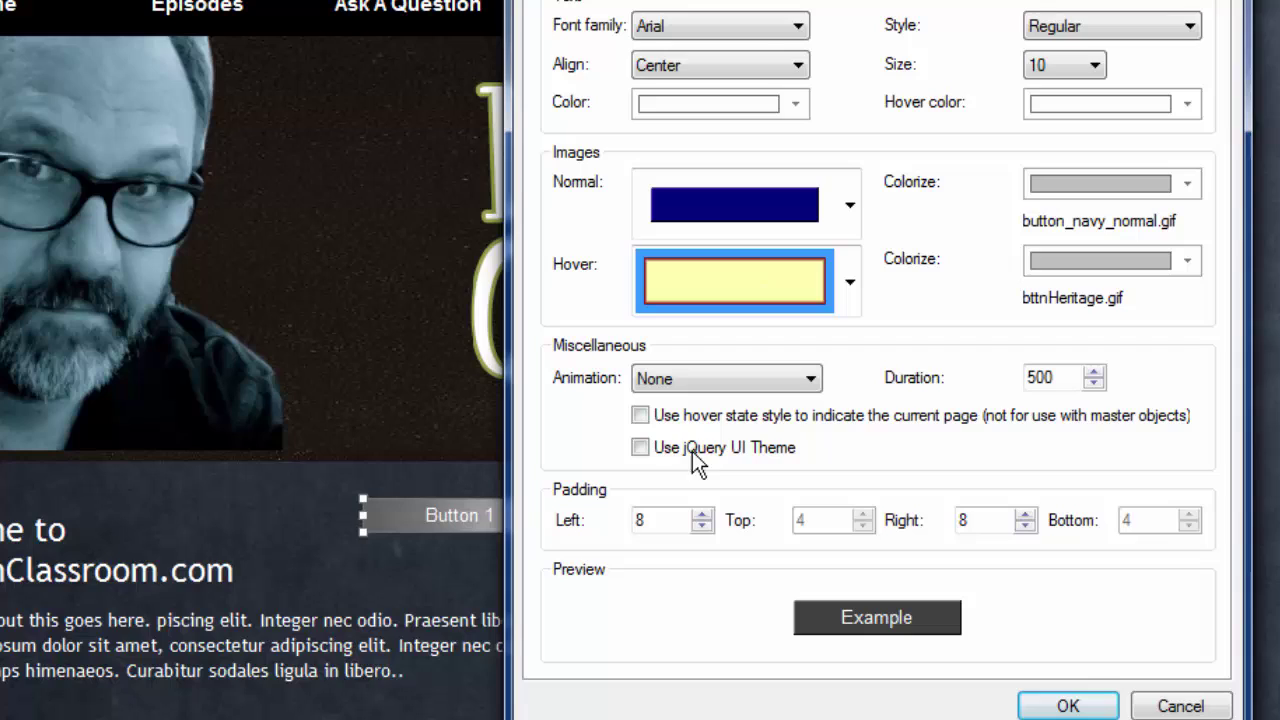
click(641, 451)
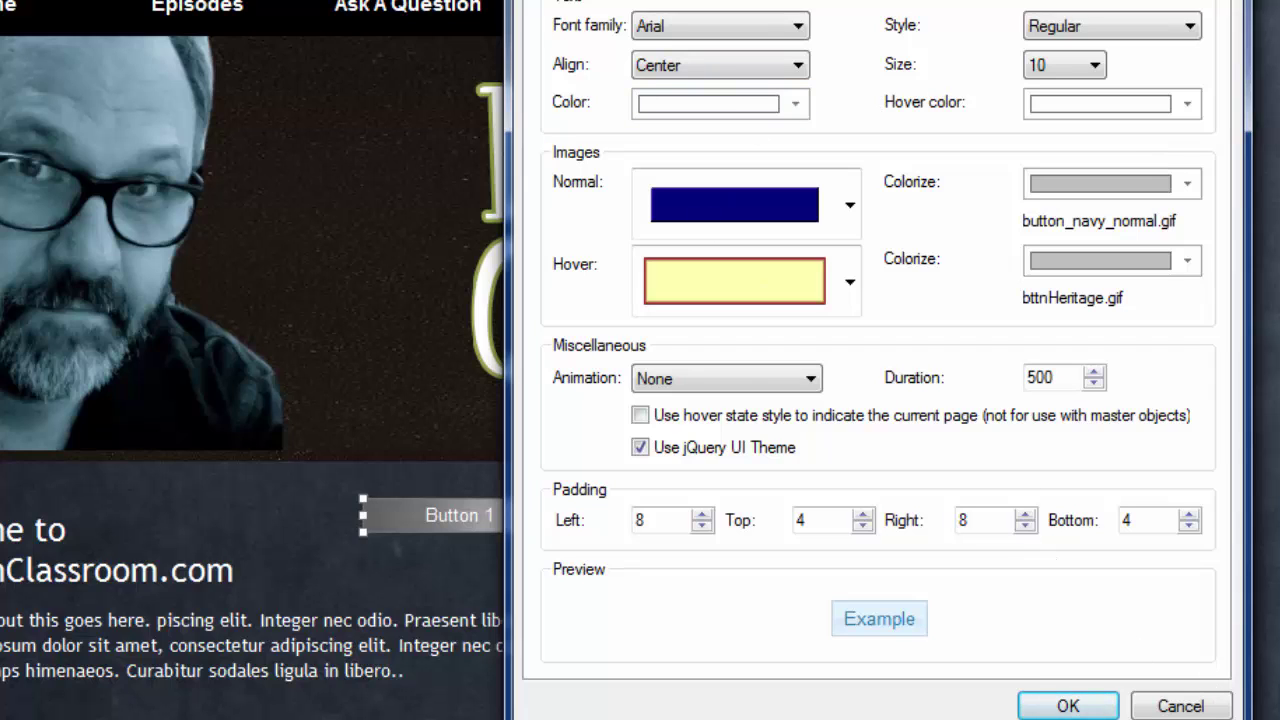
click(1188, 707)
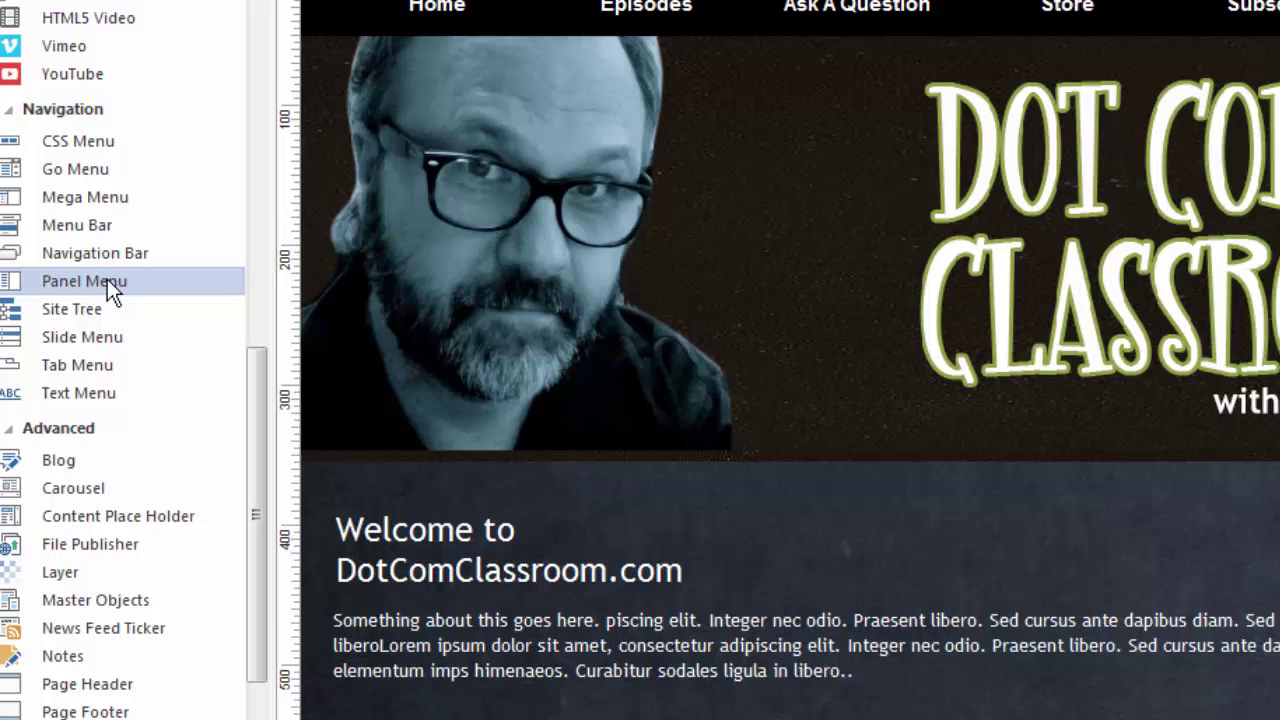
Add a Panel Menu below the header and review its Home, About Me, Gallery, Blog and Links items.
click(110, 283)
drag(872, 503, 1118, 630)
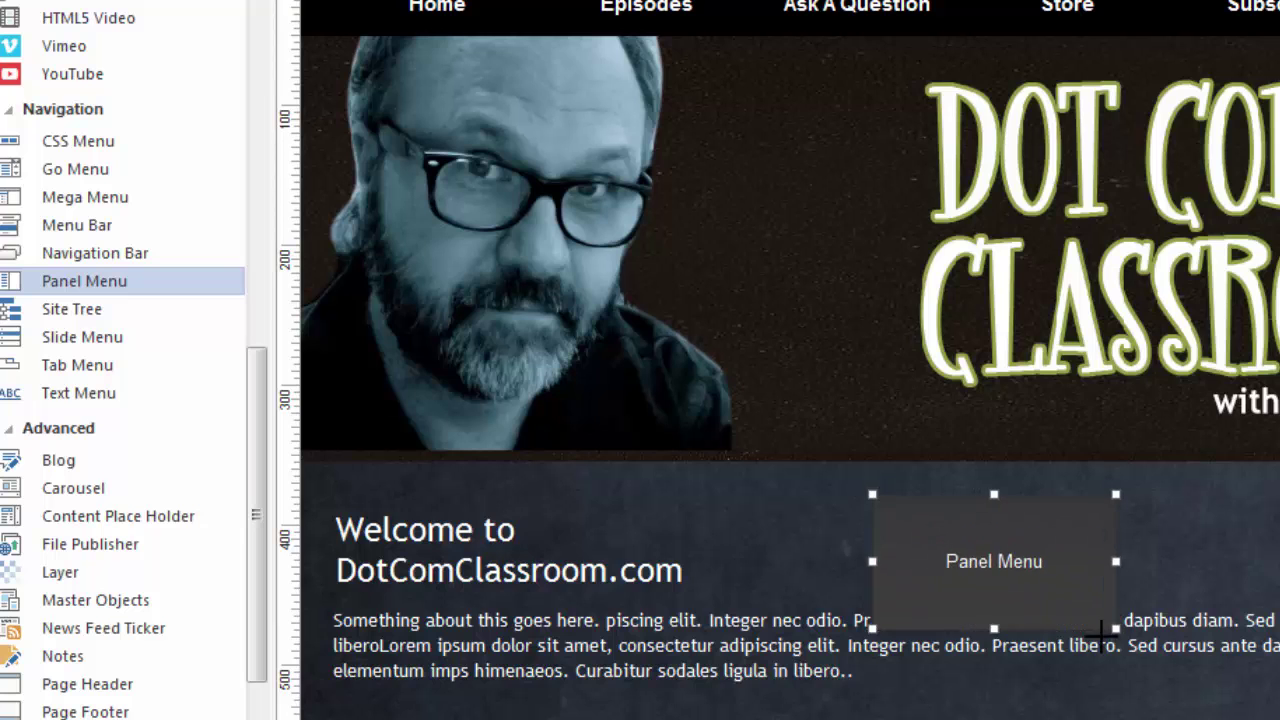
mouse_move(962, 532)
mouse_down()
mouse_move(963, 494)
mouse_move(1006, 509)
mouse_up()
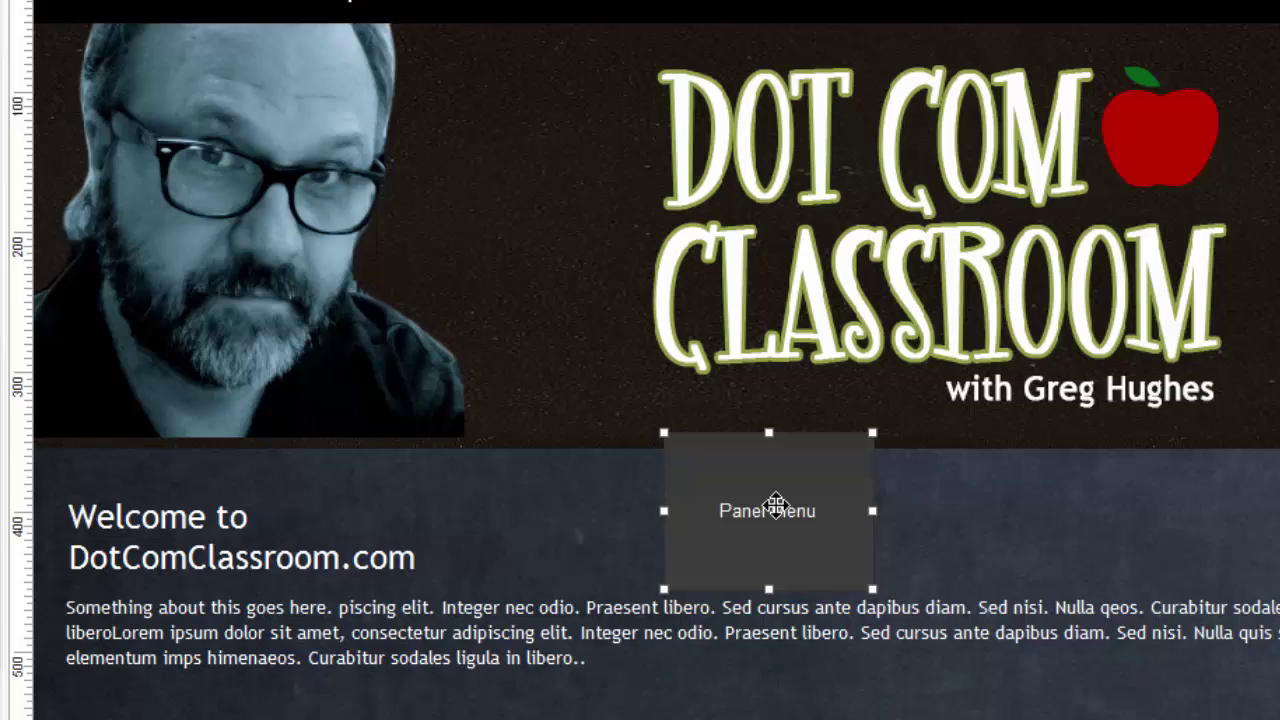
double_click(995, 514)
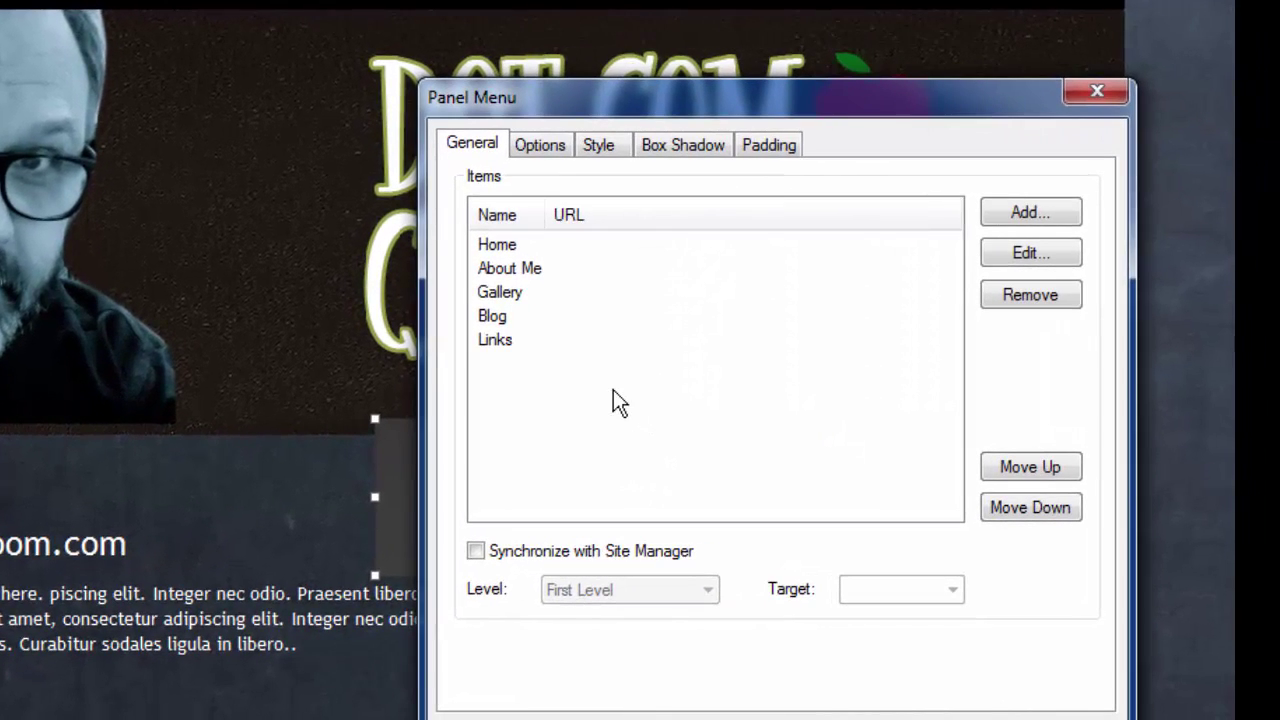
click(515, 268)
click(495, 294)
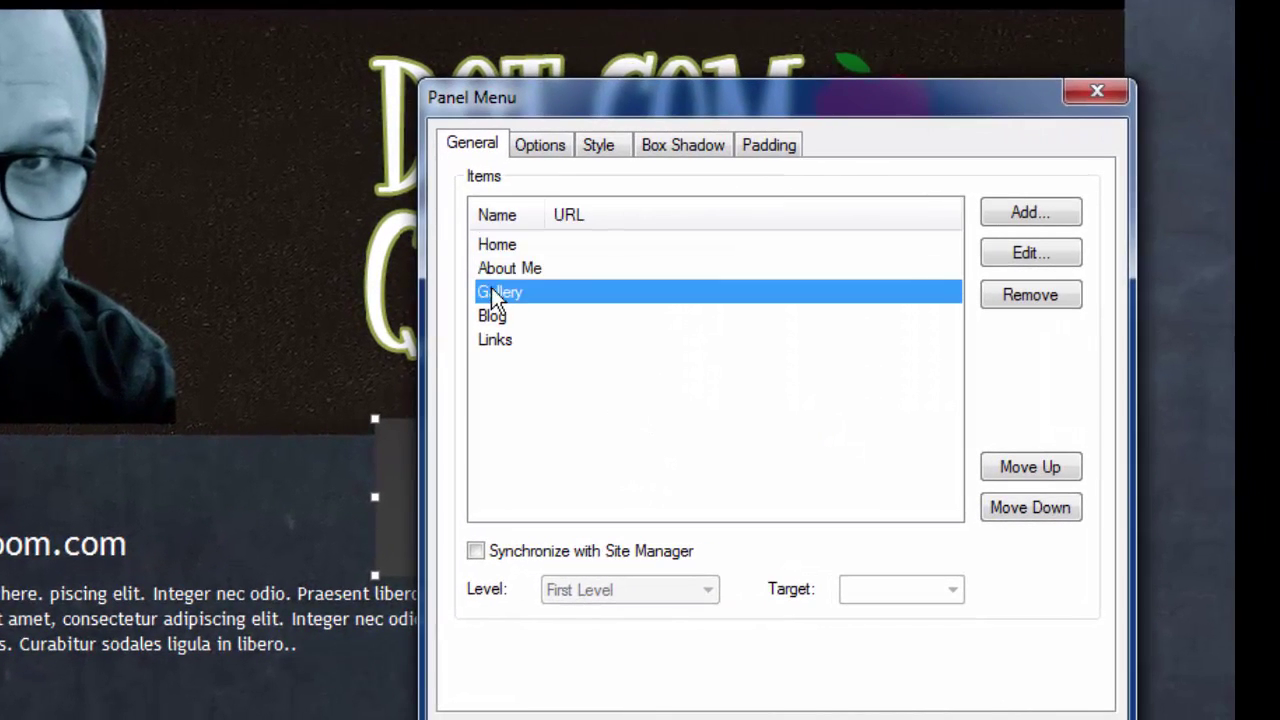
click(497, 318)
click(497, 341)
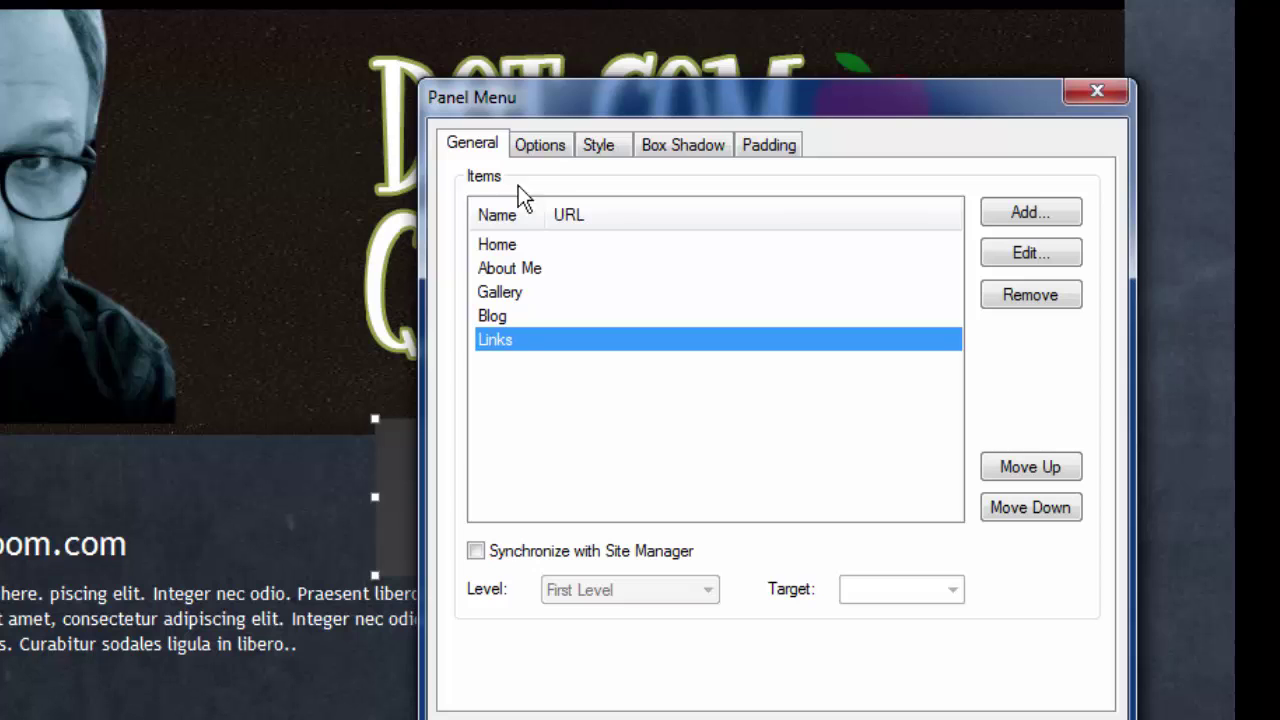
Keep the Panel Menu options at Push display, Left side and Slide animation, and confirm.
click(538, 146)
drag(757, 100, 757, 63)
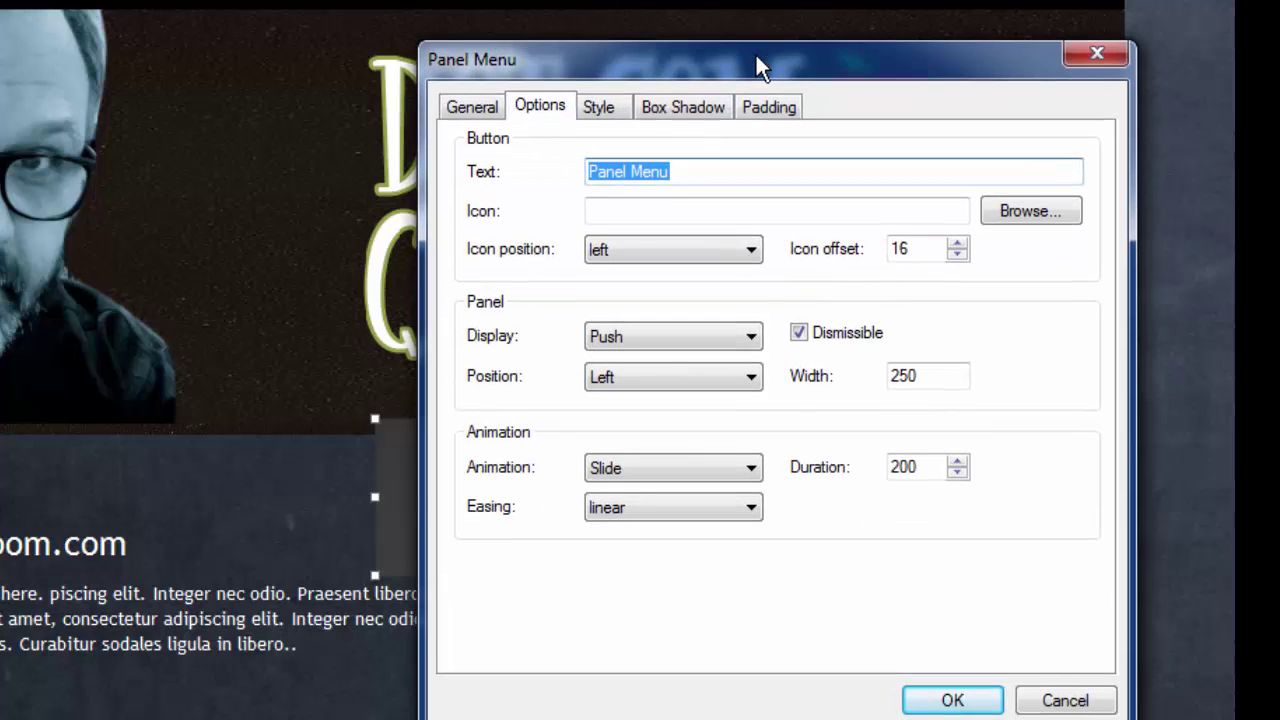
drag(677, 71, 797, 72)
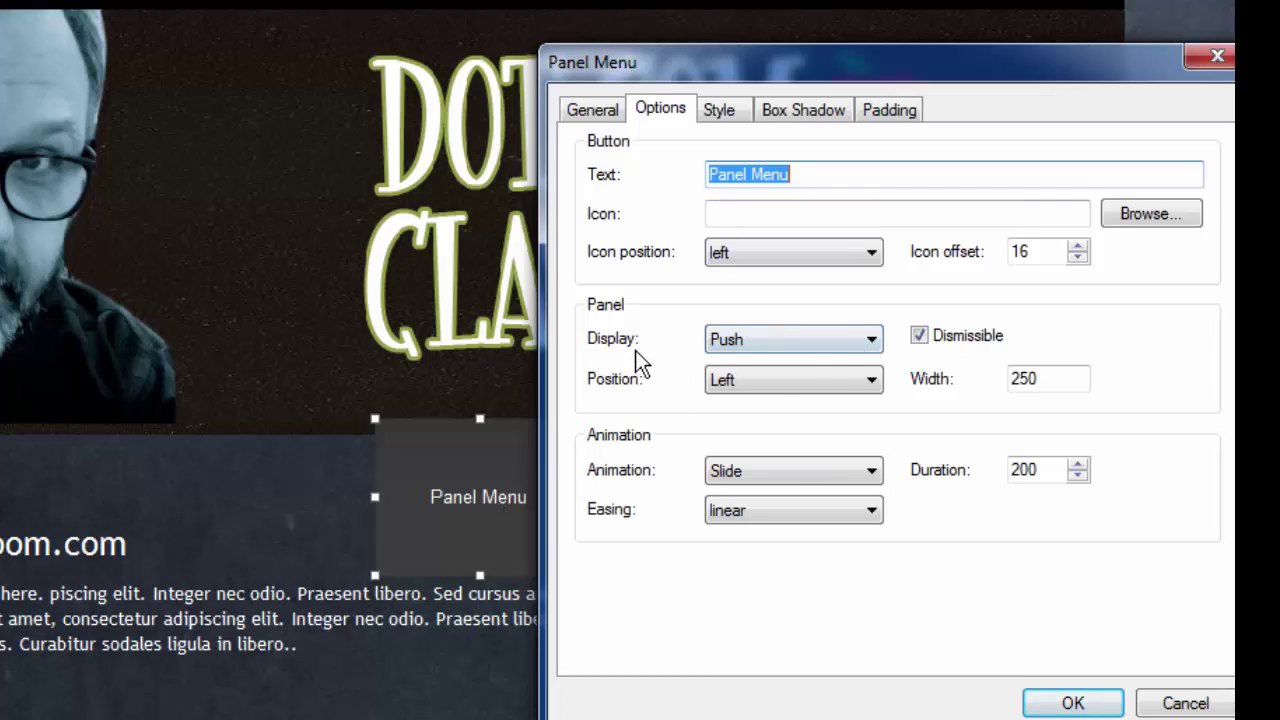
click(822, 345)
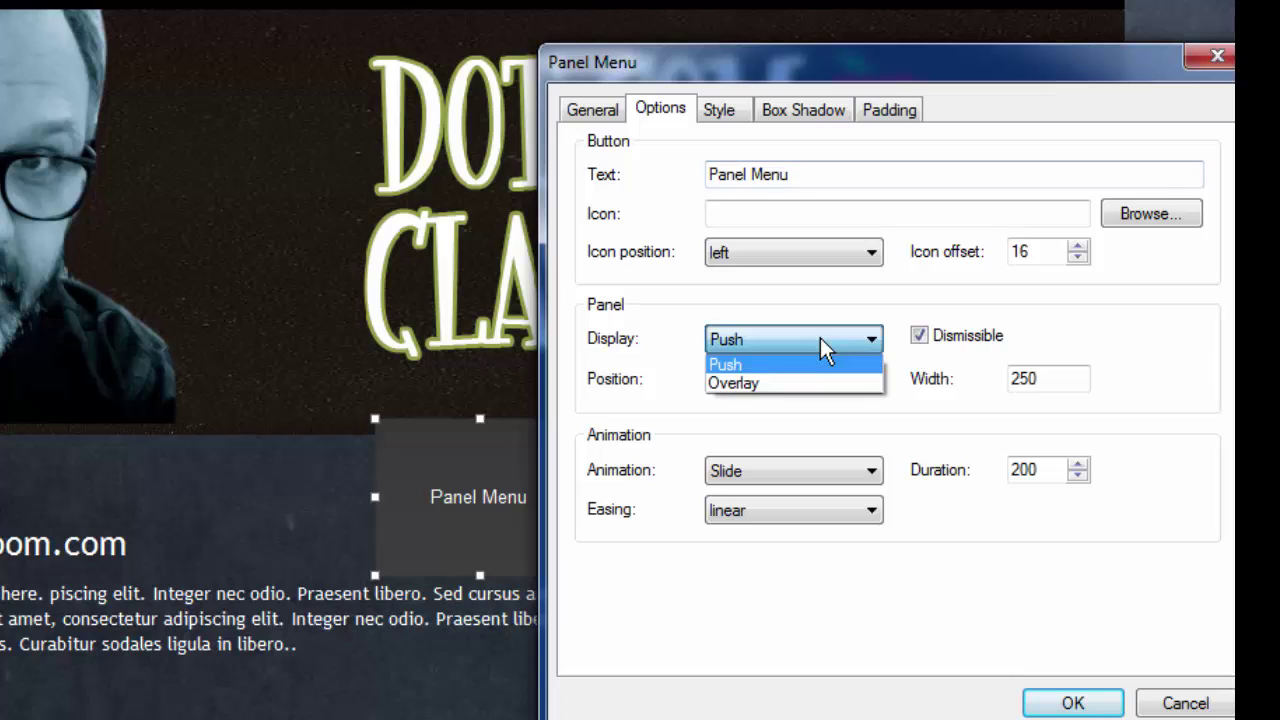
click(822, 345)
click(822, 345)
click(822, 345)
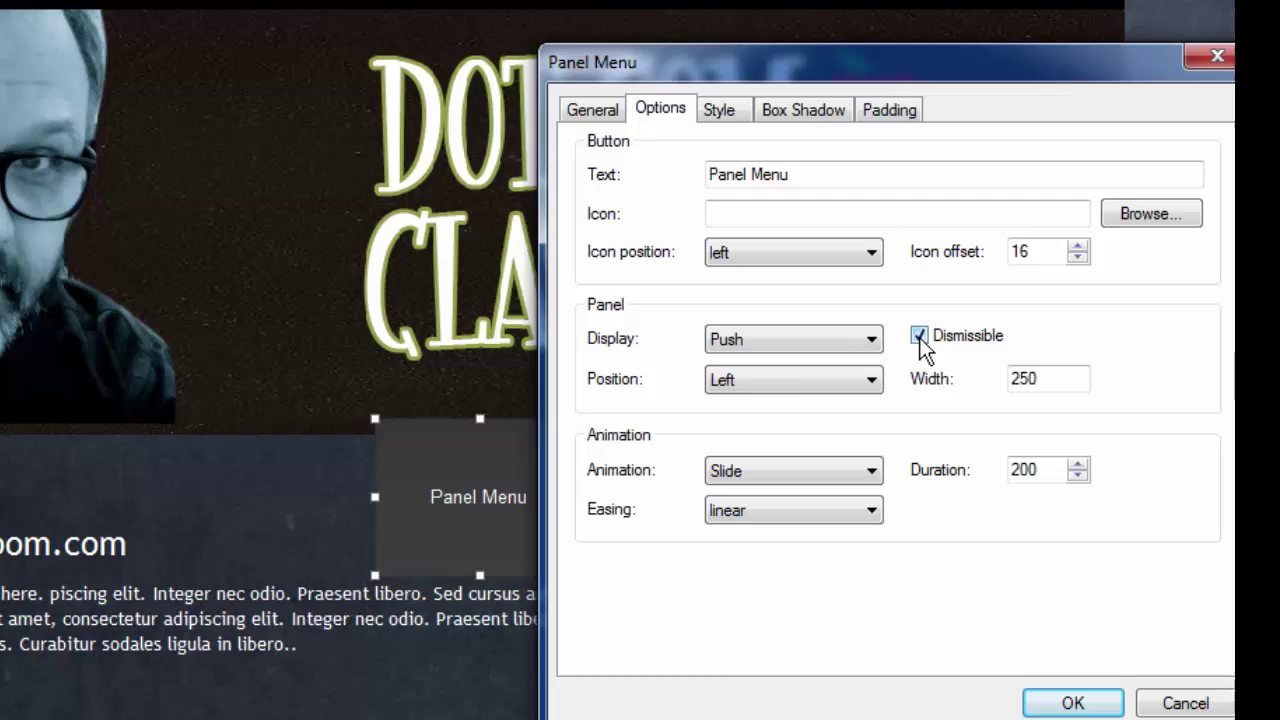
click(805, 390)
click(805, 390)
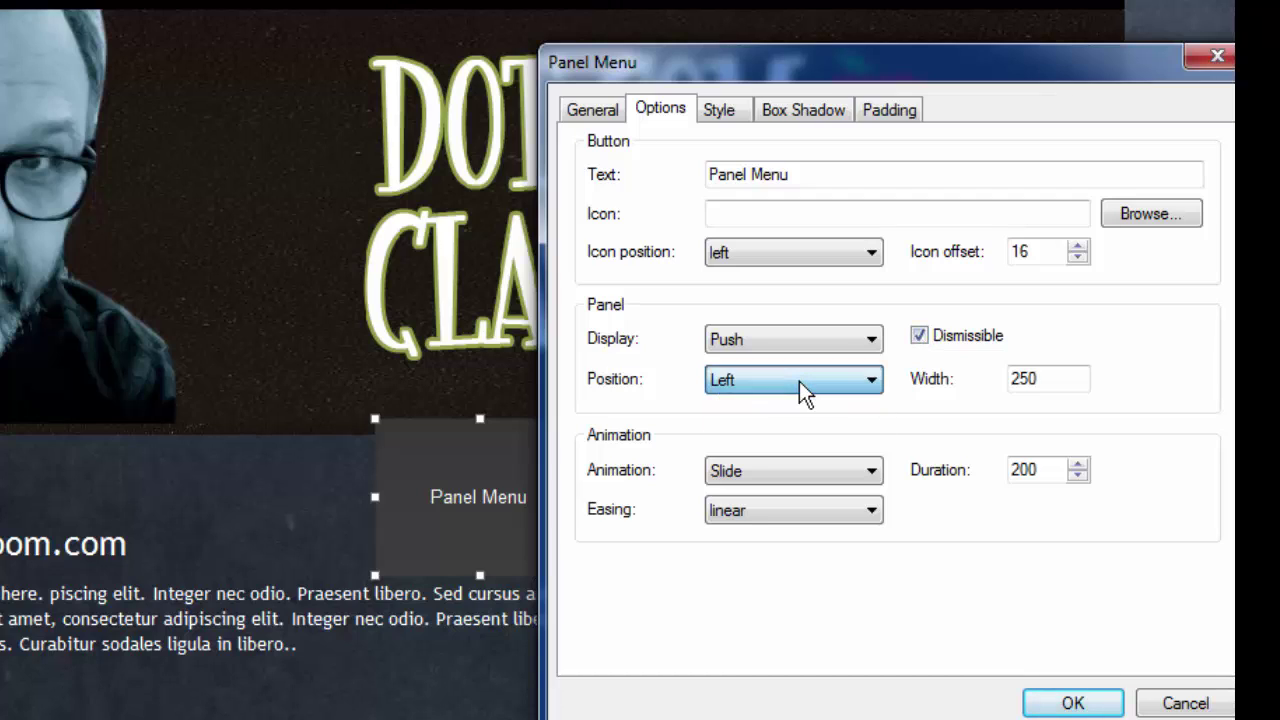
click(818, 478)
click(818, 478)
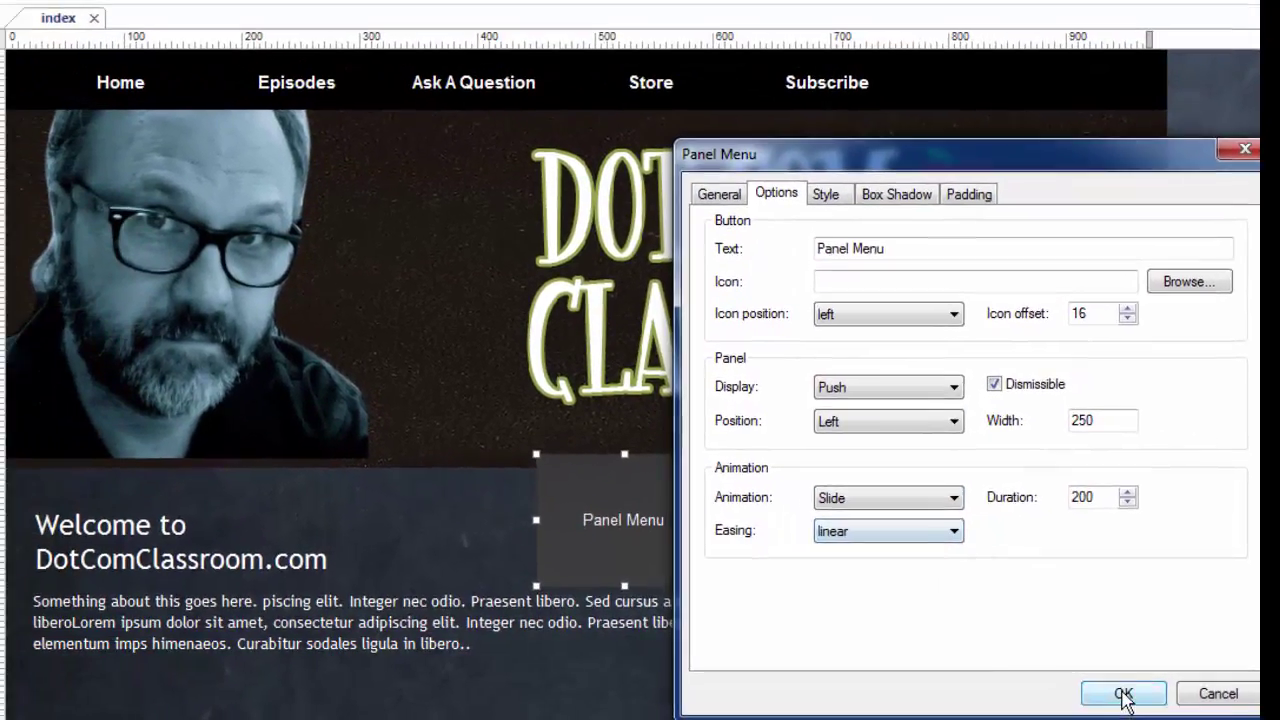
click(1123, 694)
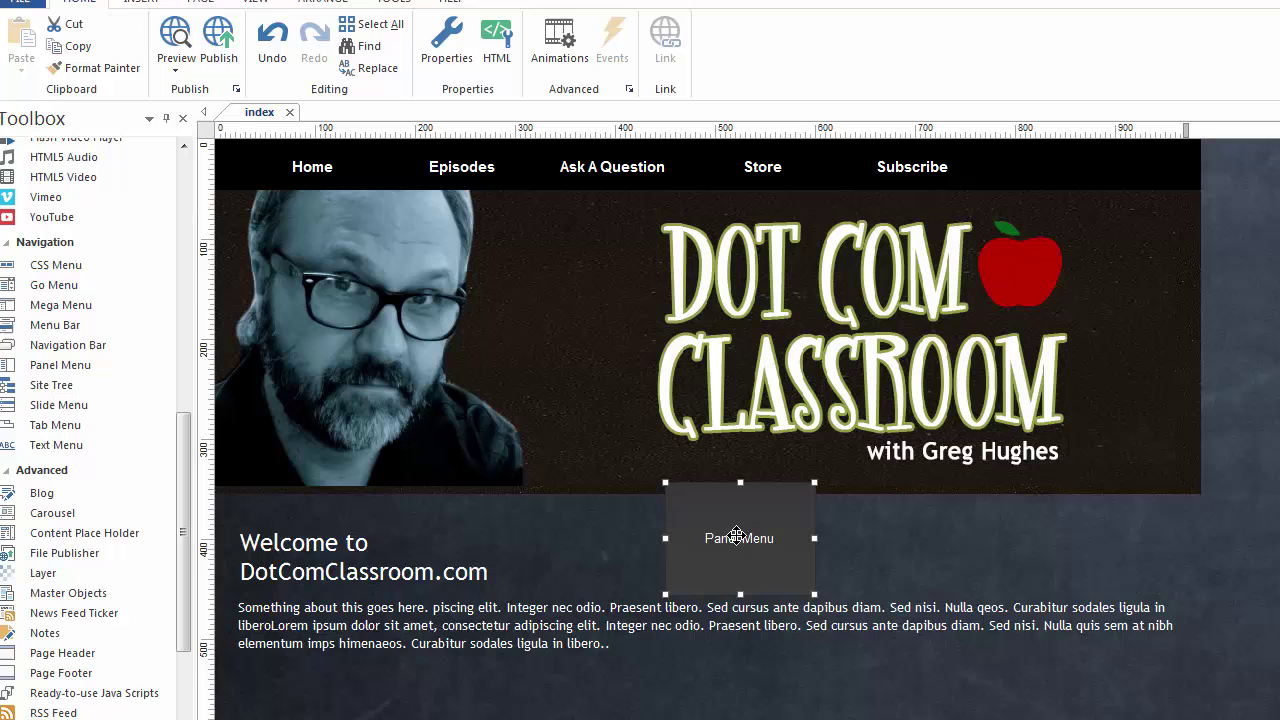
Preview in Firefox and toggle the Panel Menu's left side panel open and closed several times.
key(F5)
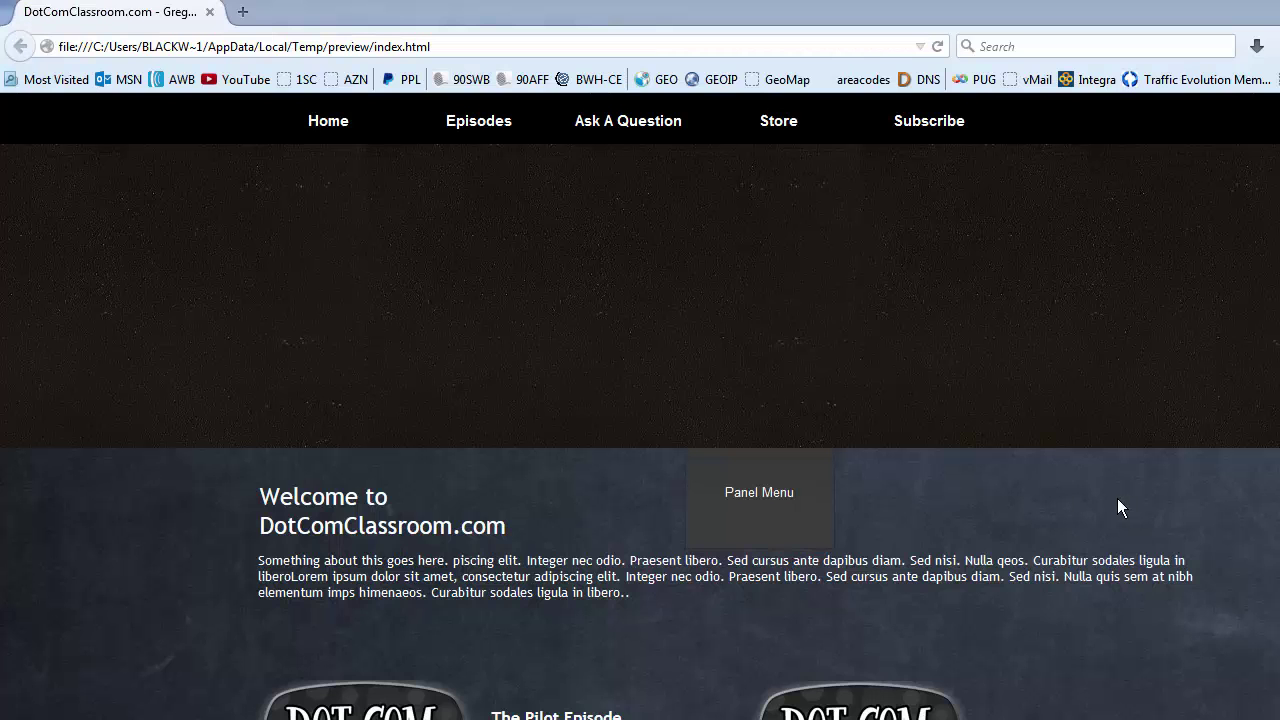
click(767, 502)
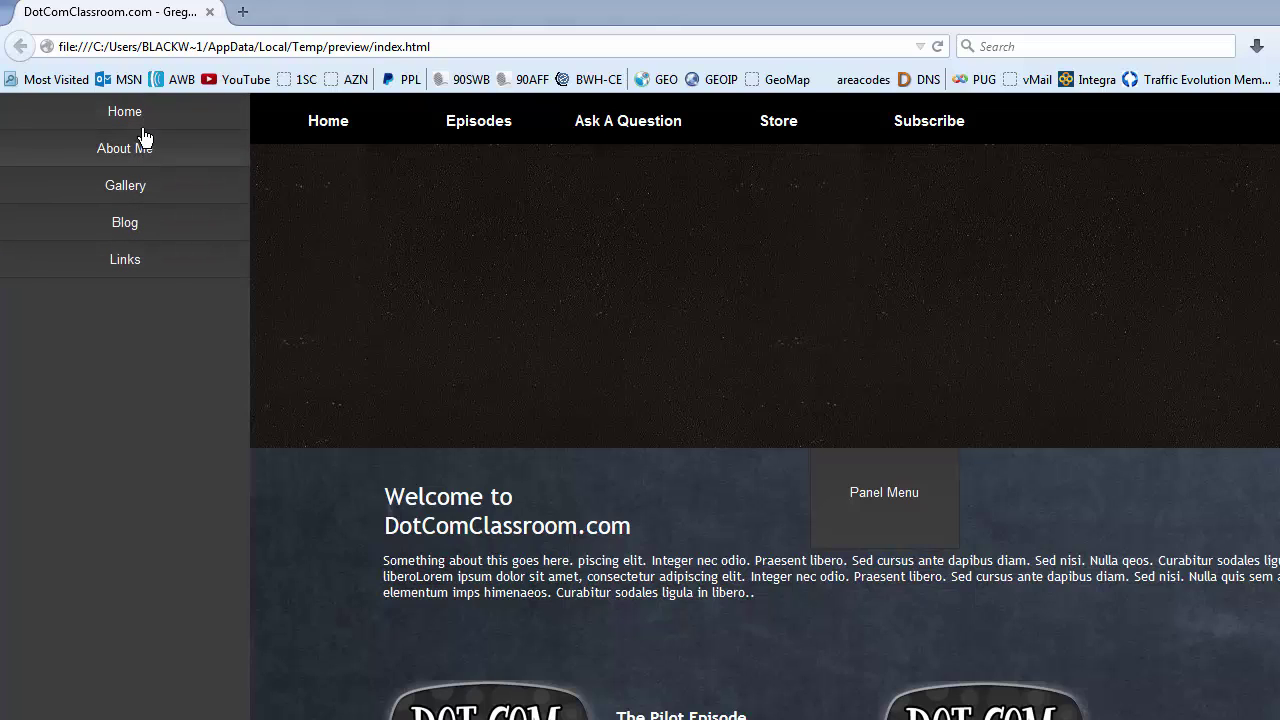
click(884, 506)
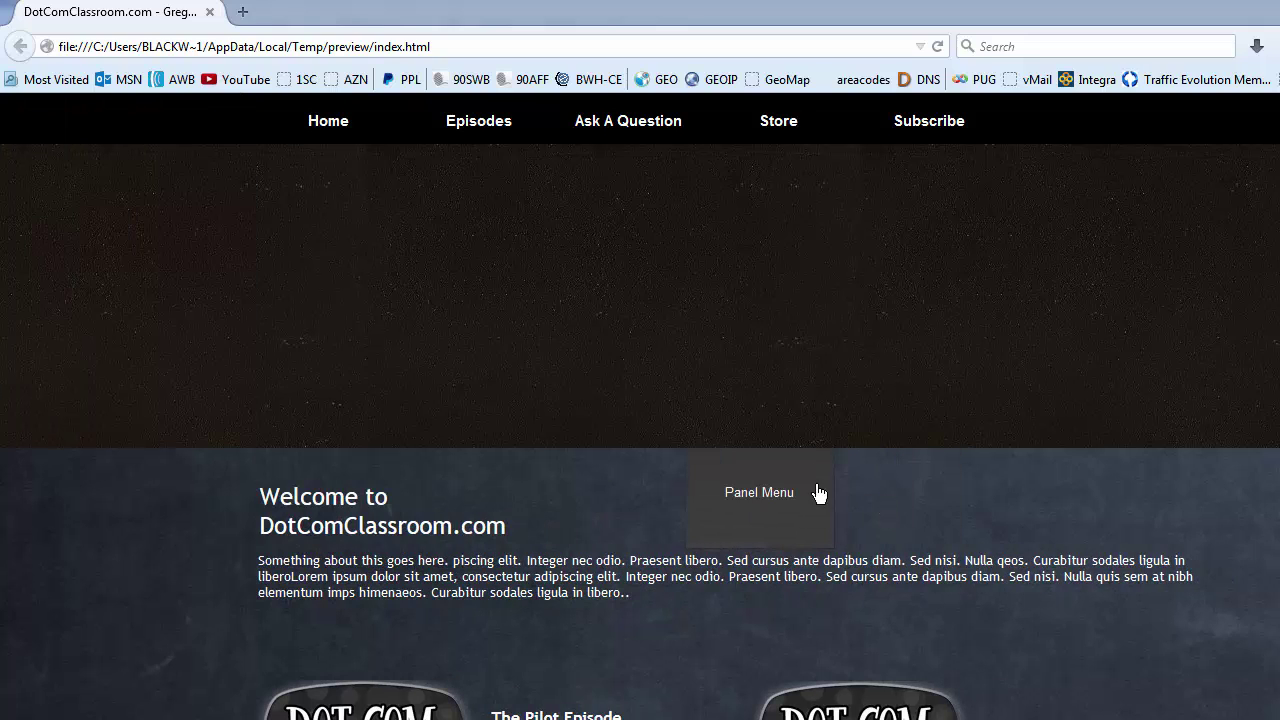
click(757, 500)
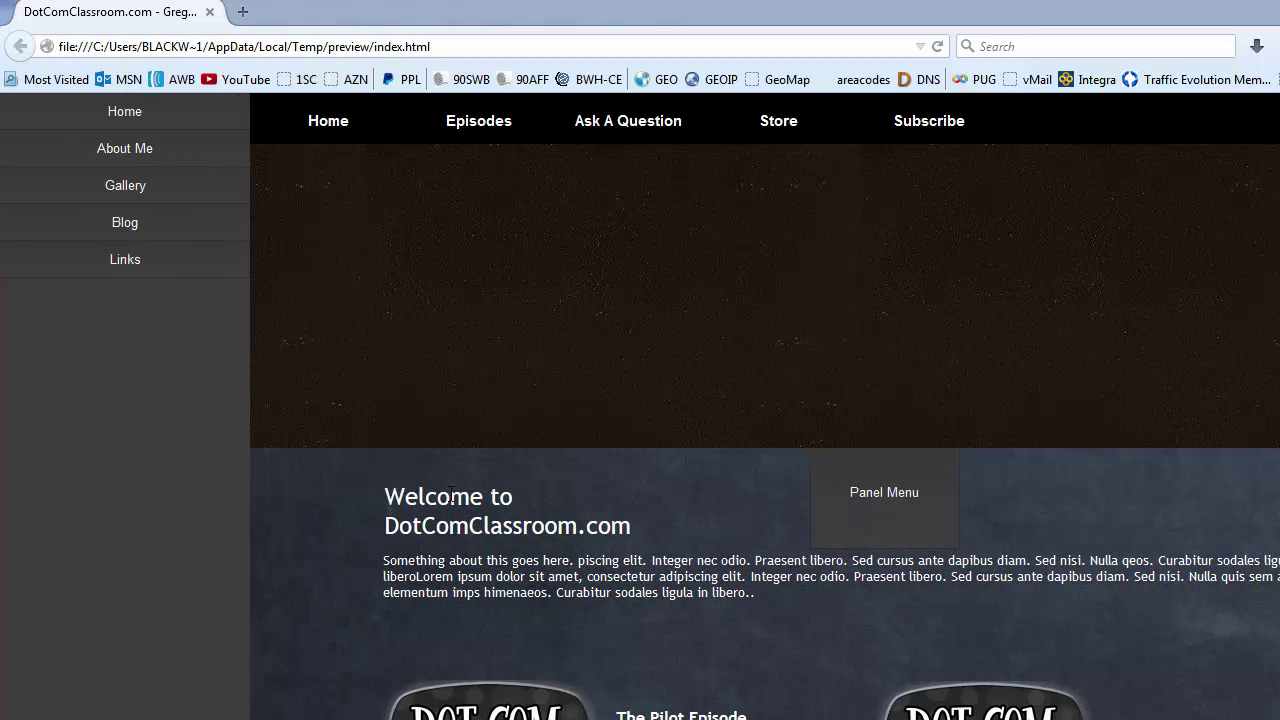
click(888, 508)
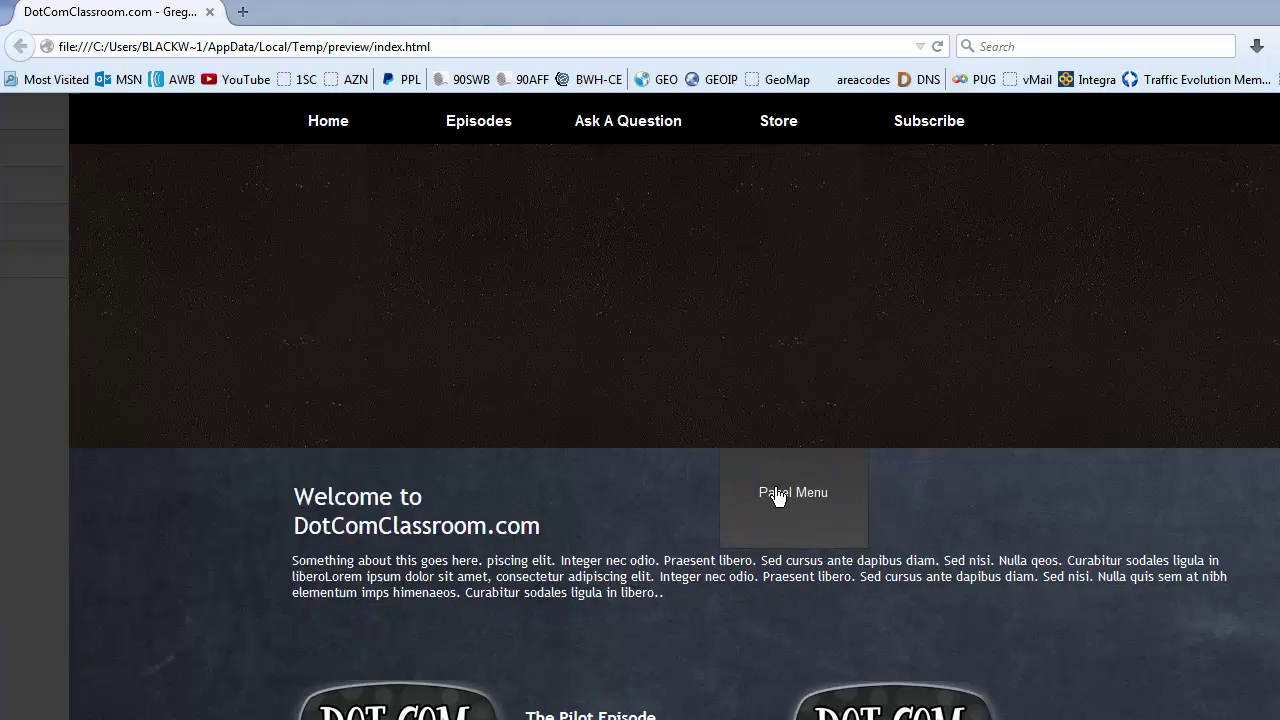
click(777, 492)
click(777, 492)
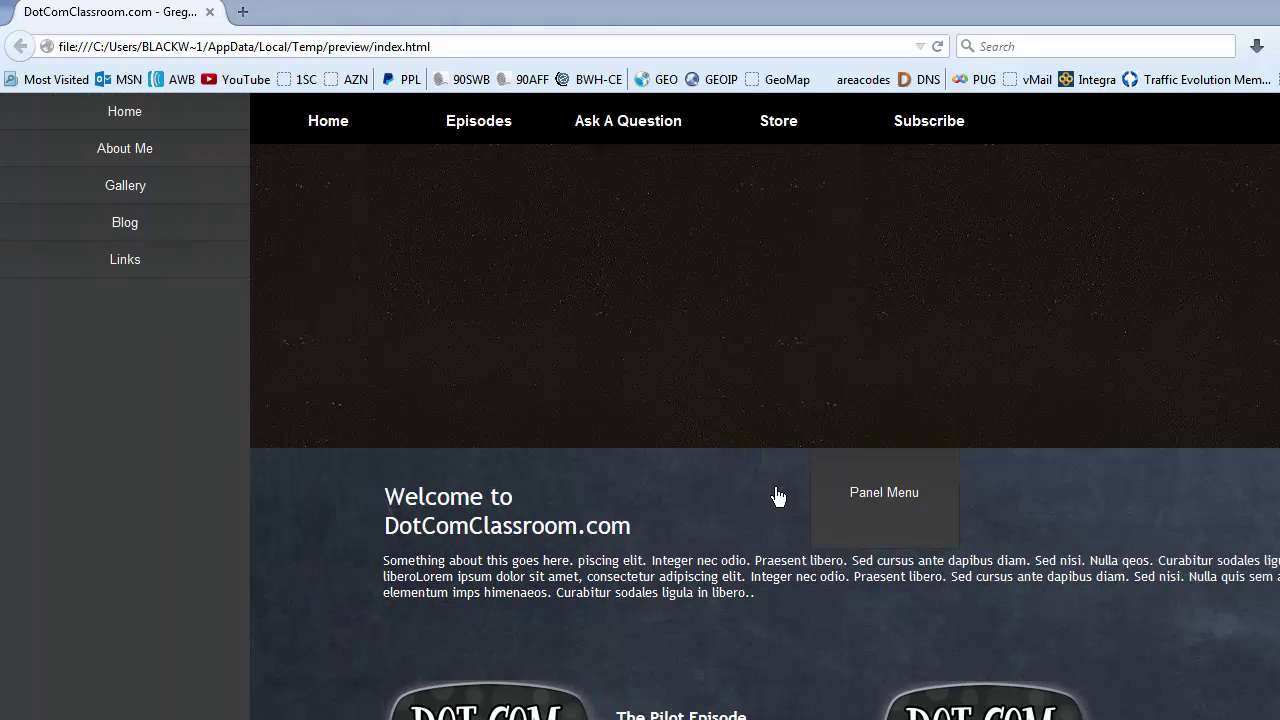
Switch the Panel Menu's display from Push to Overlay and preview the page again.
key(alt+F4)
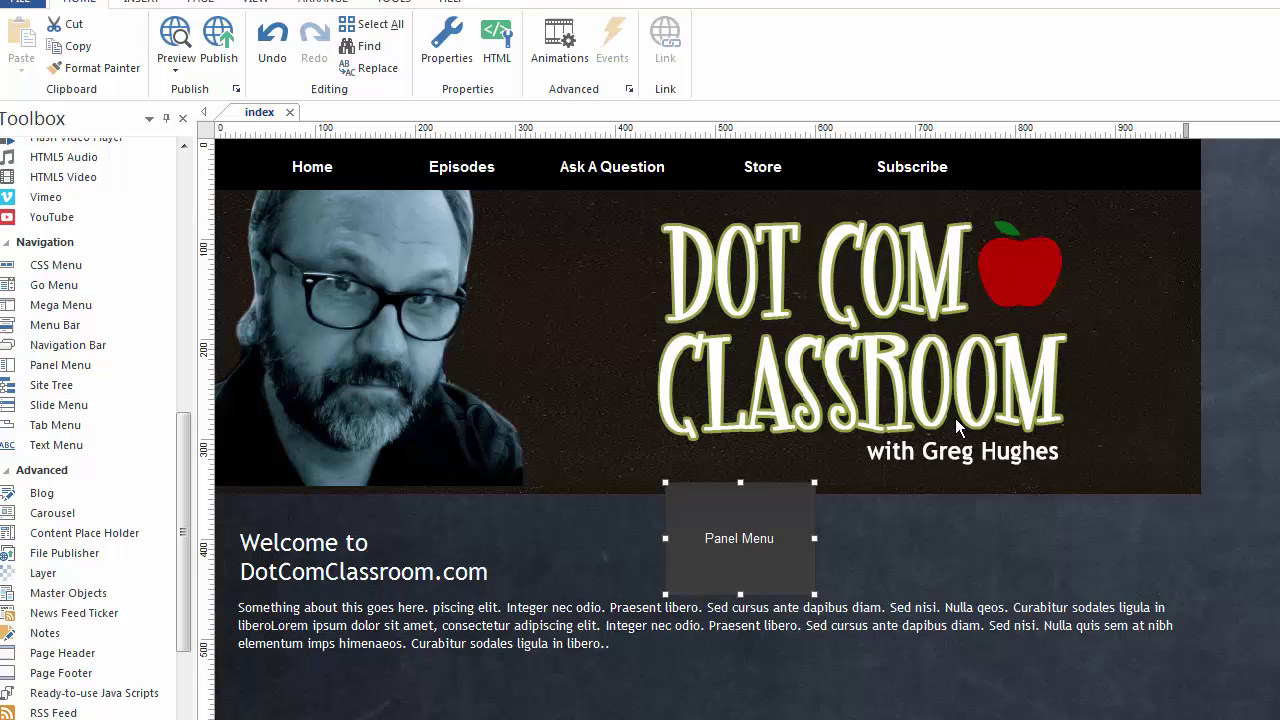
double_click(754, 541)
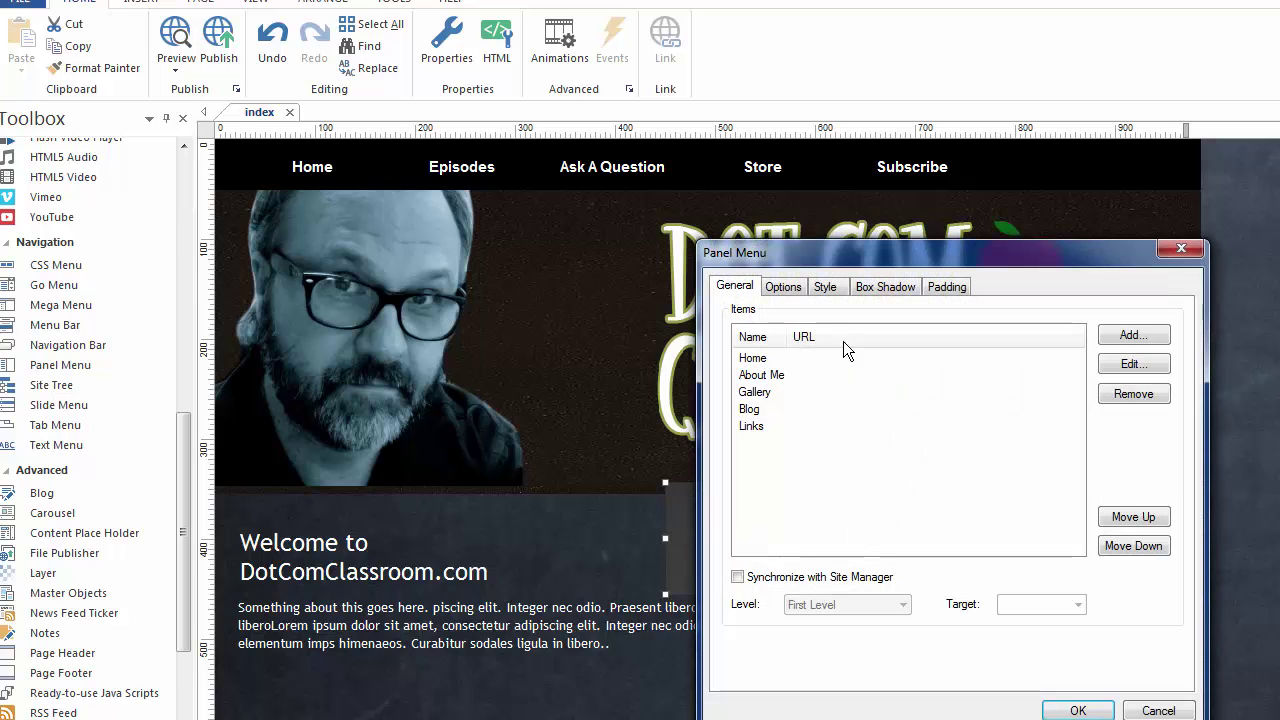
click(783, 287)
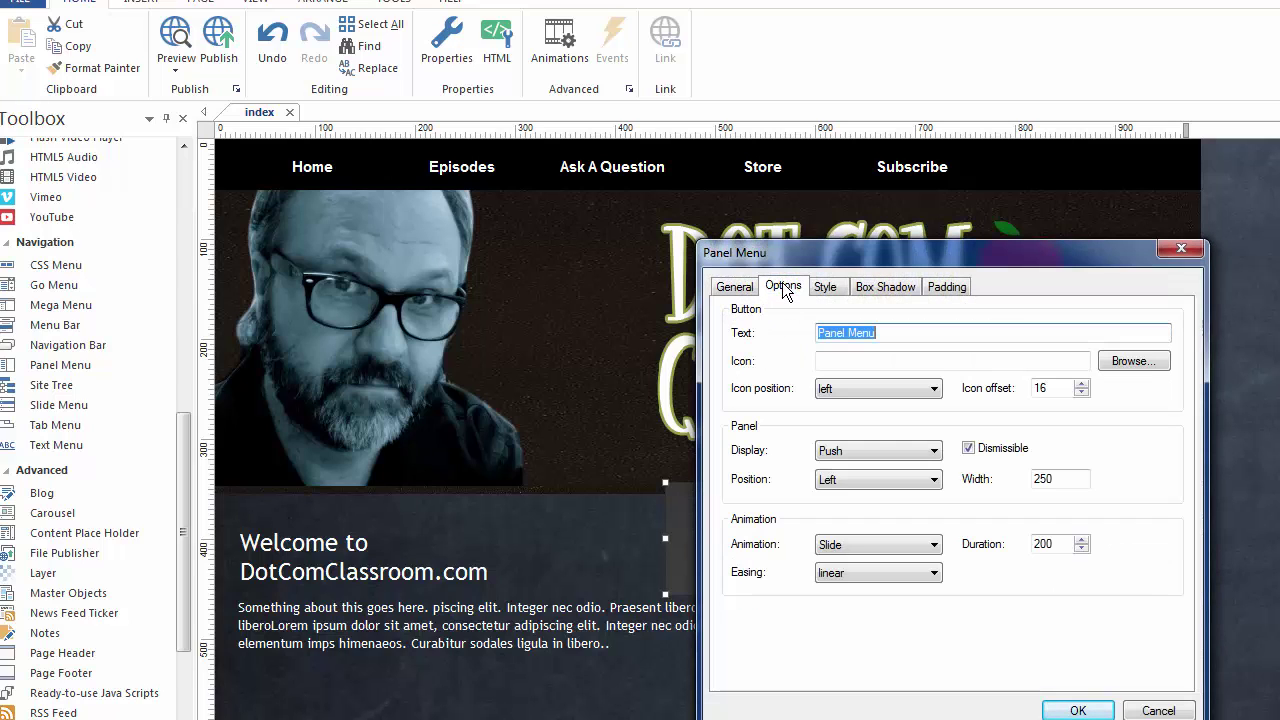
click(878, 444)
click(849, 479)
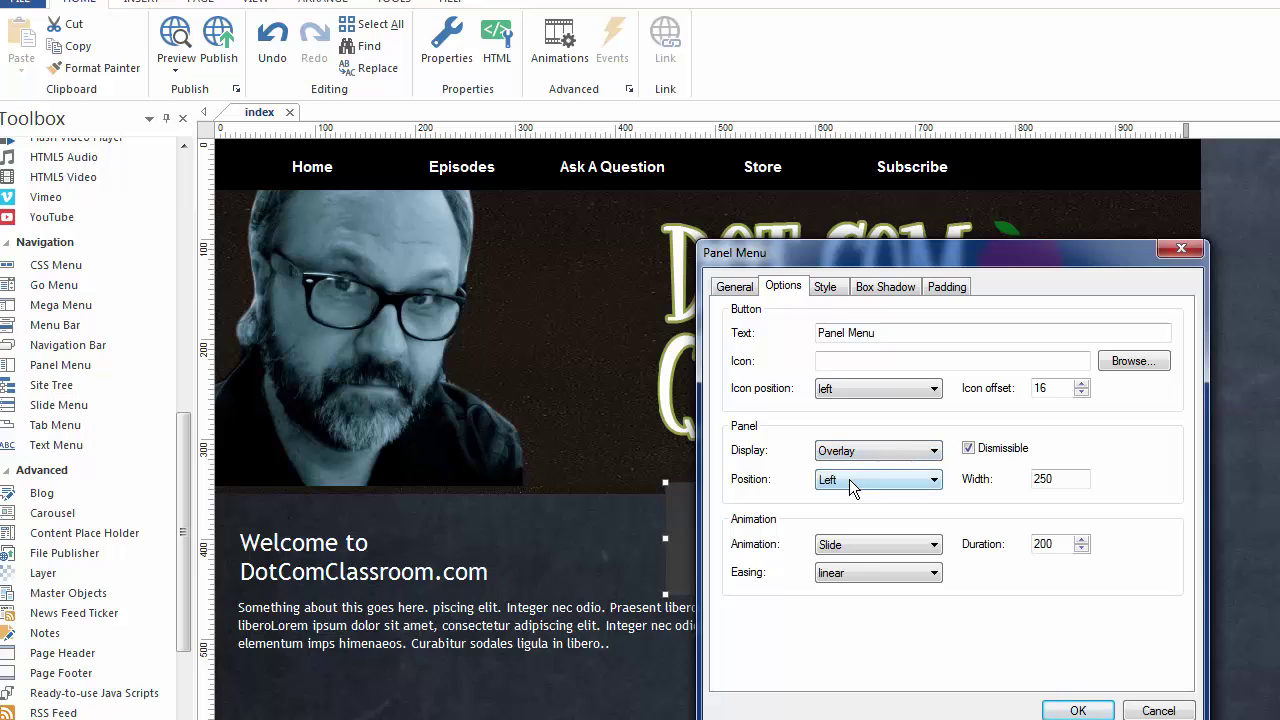
click(1078, 711)
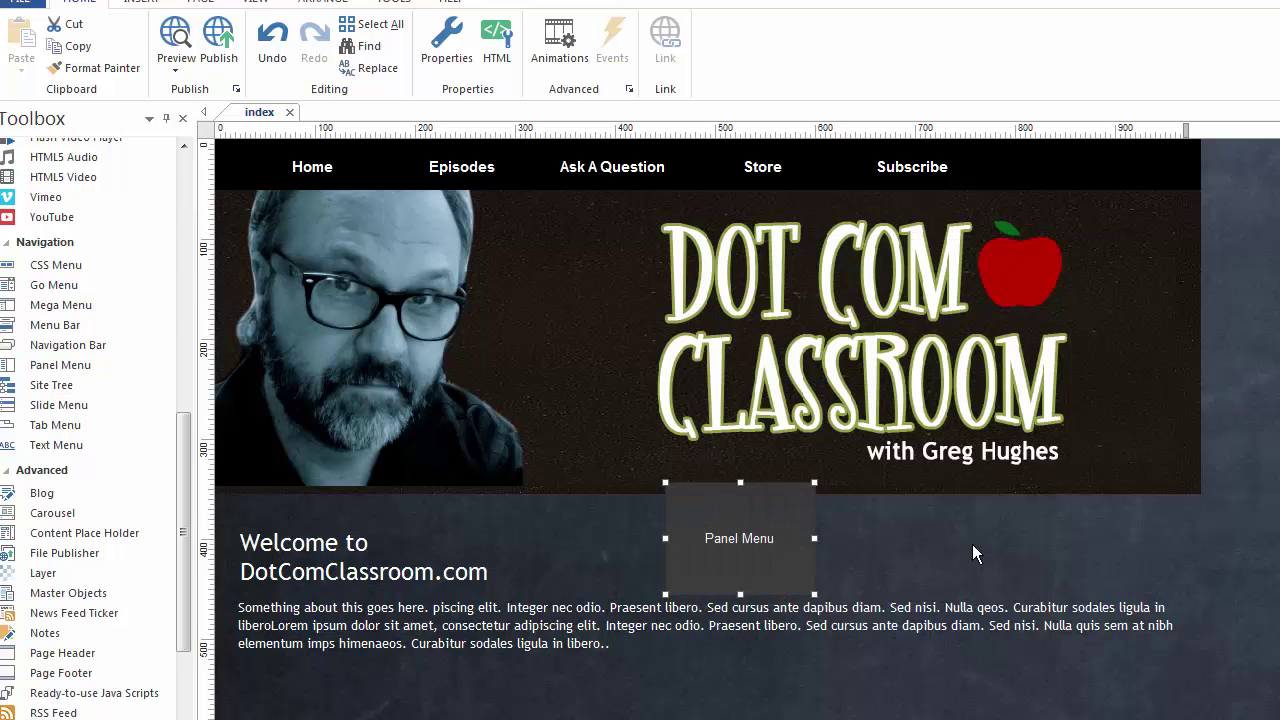
key(F5)
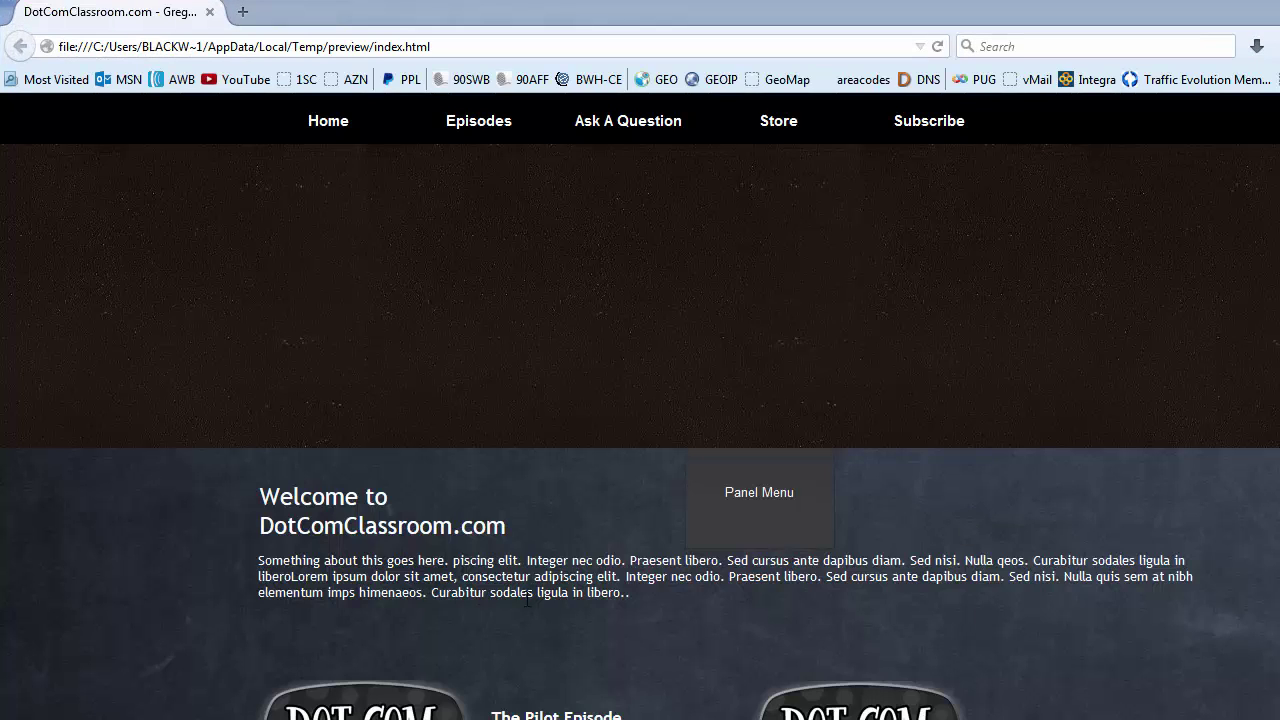
Toggle the overlay panel menu open and shut in the Firefox preview, then delete the Panel Menu from the index page.
click(755, 490)
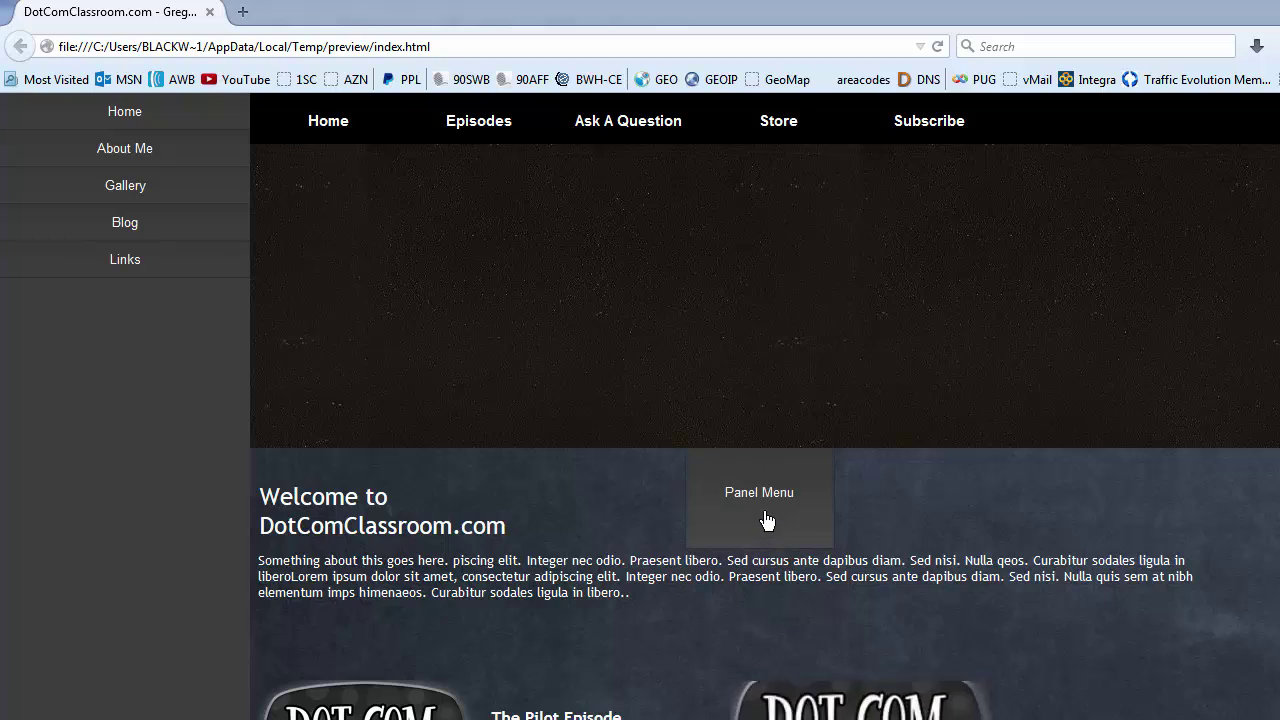
click(773, 503)
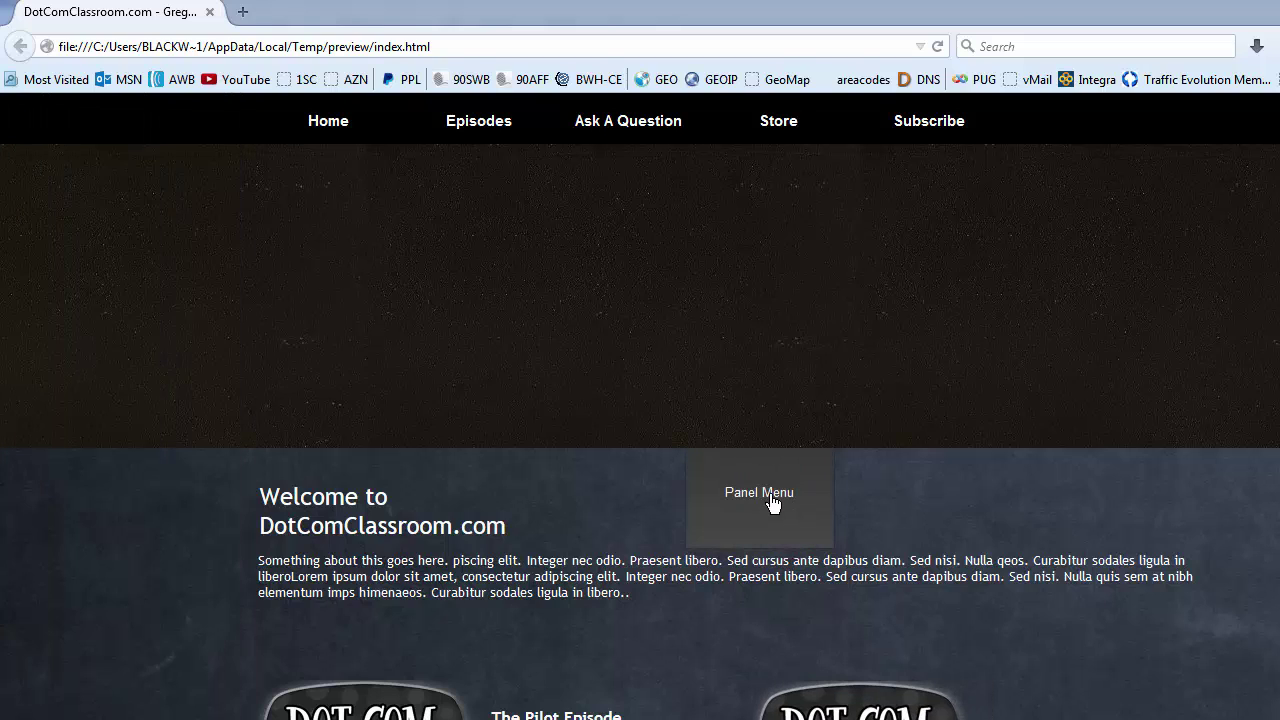
click(773, 503)
click(773, 503)
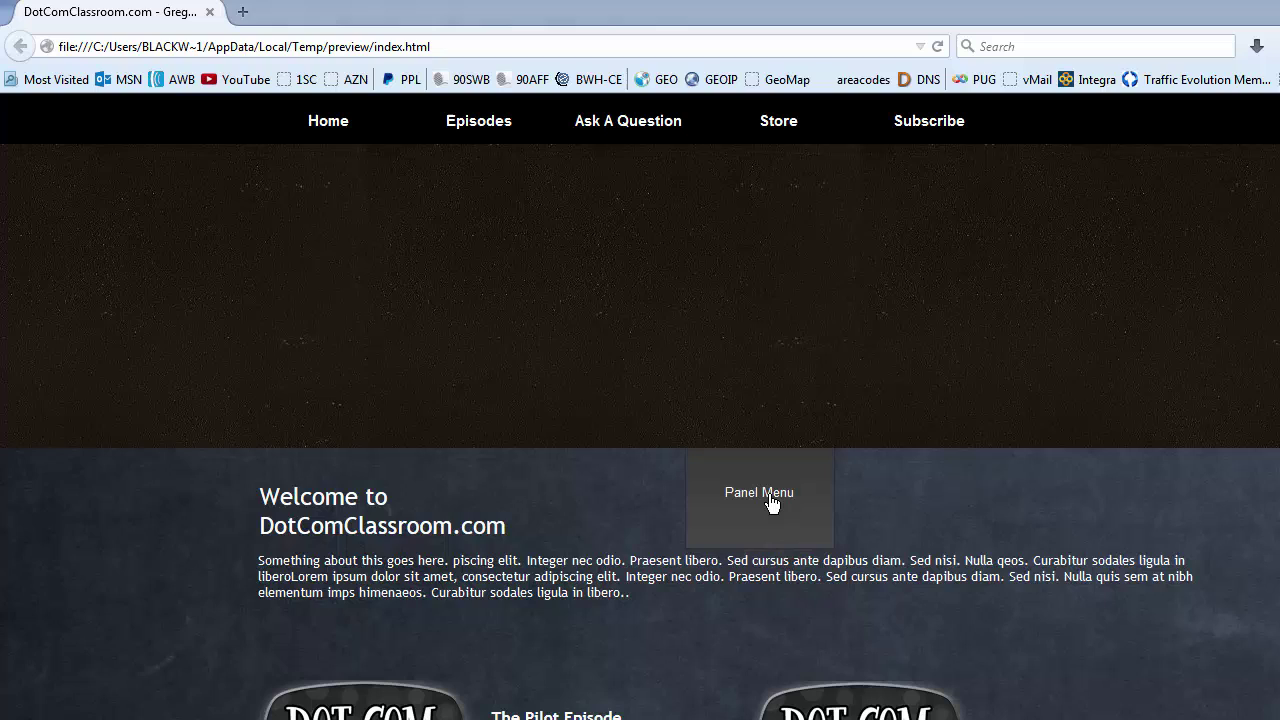
click(772, 503)
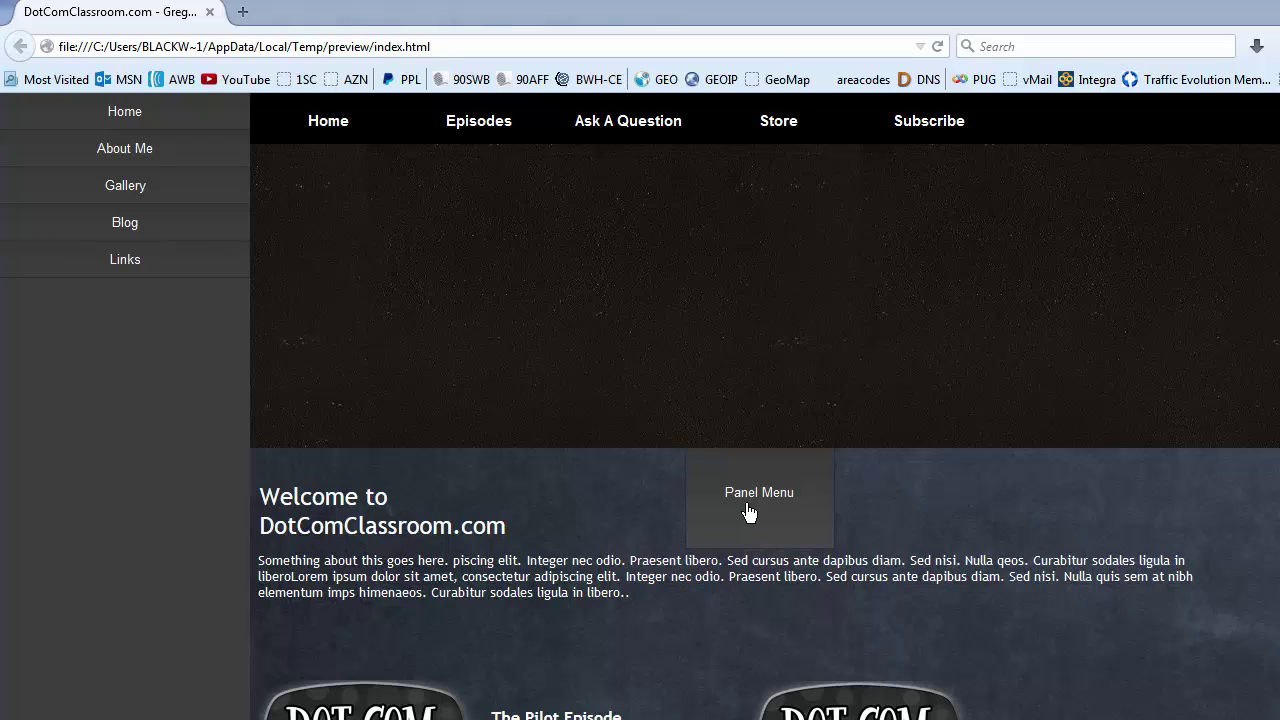
click(748, 511)
click(748, 511)
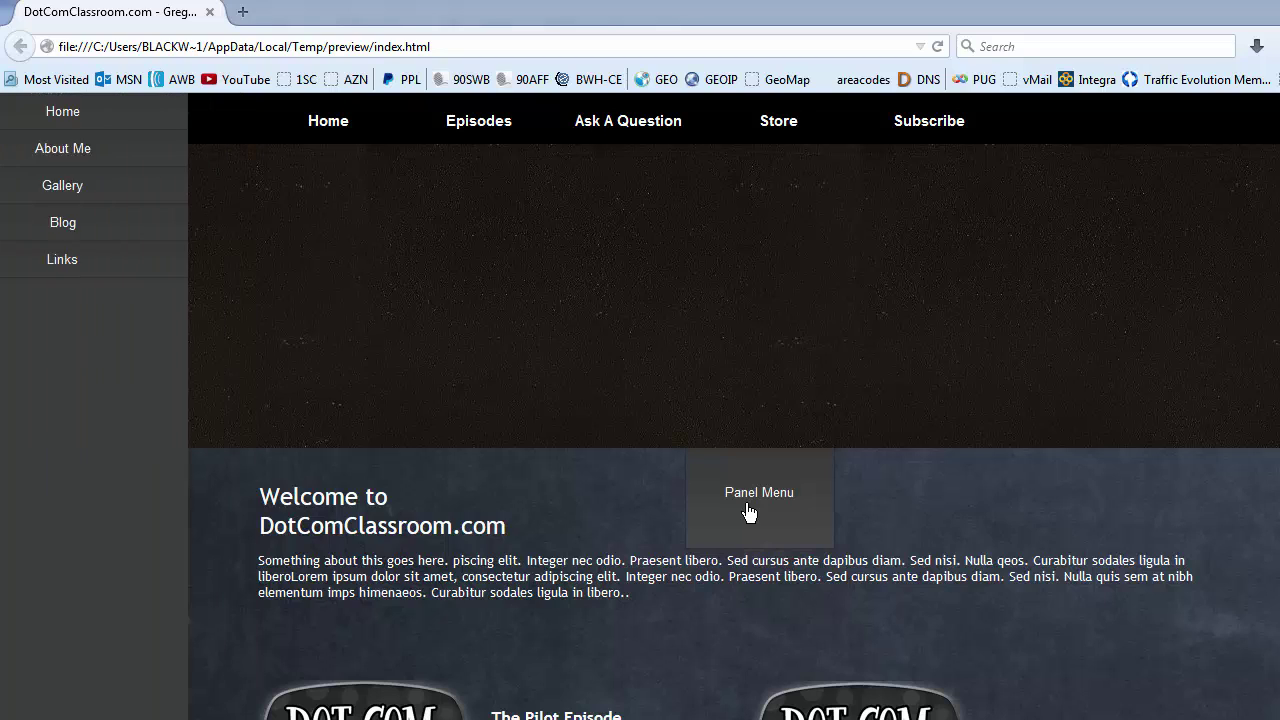
click(748, 511)
click(749, 513)
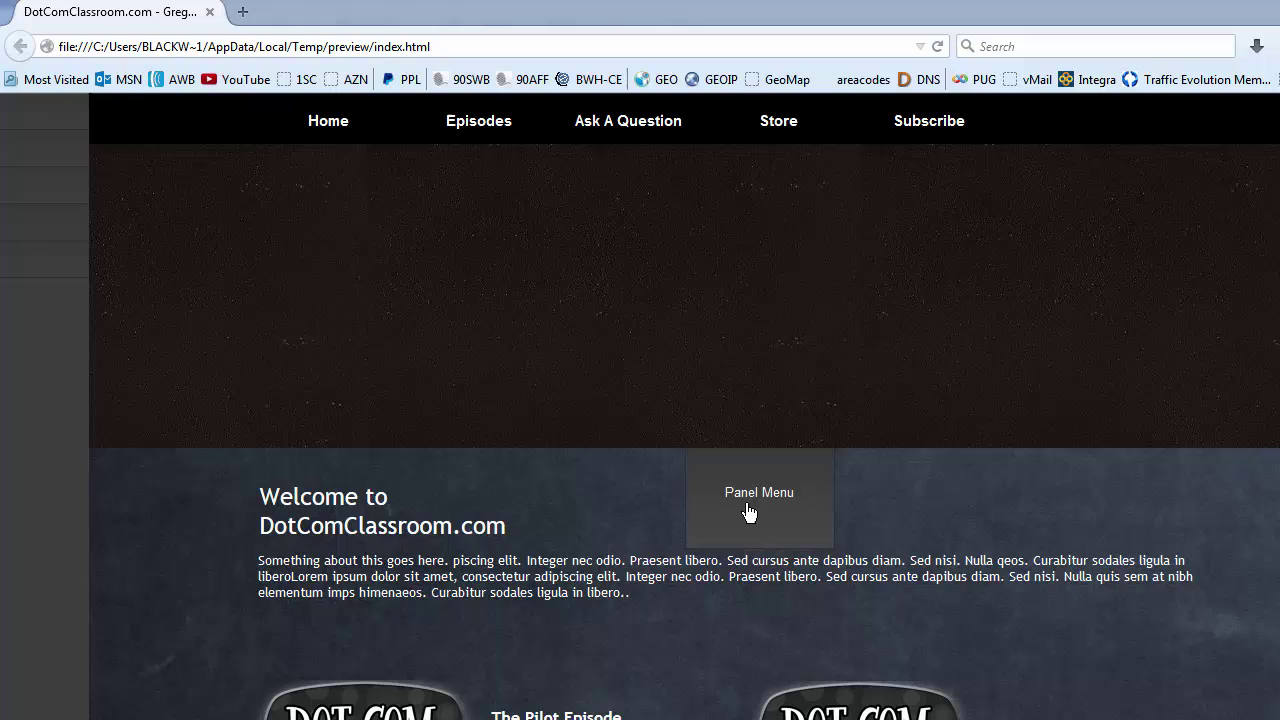
key(alt+F4)
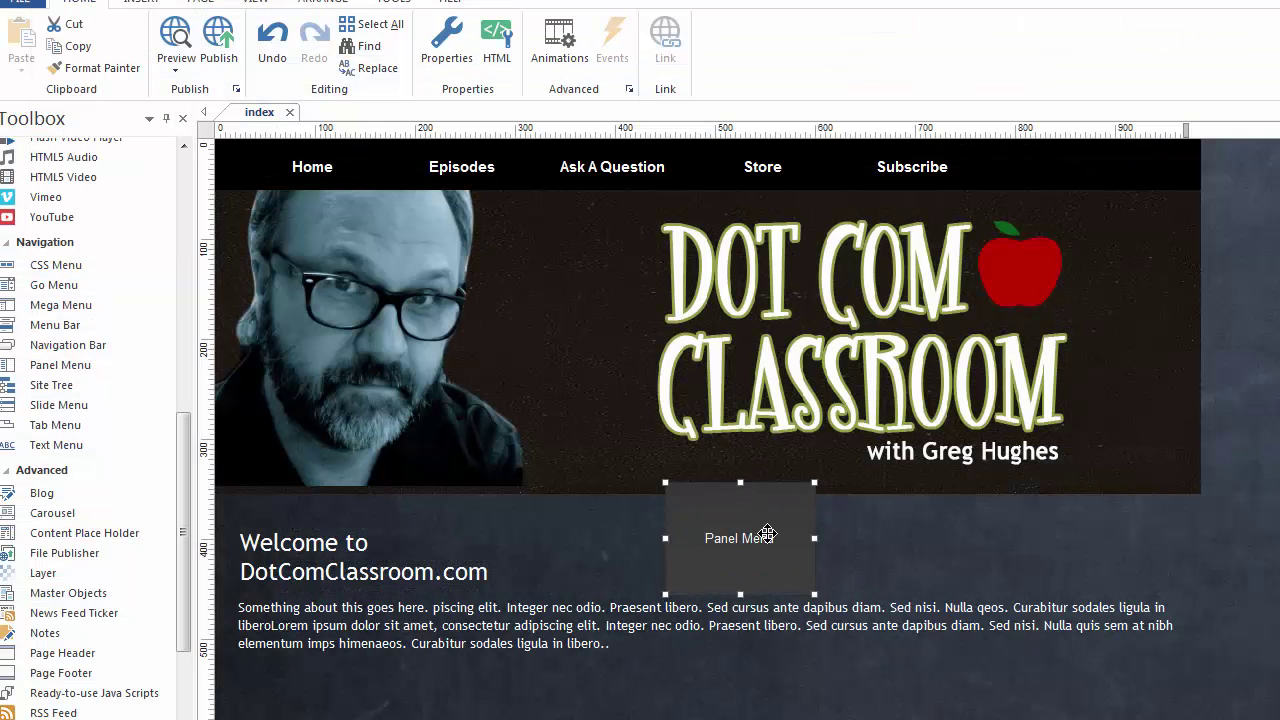
key(Delete)
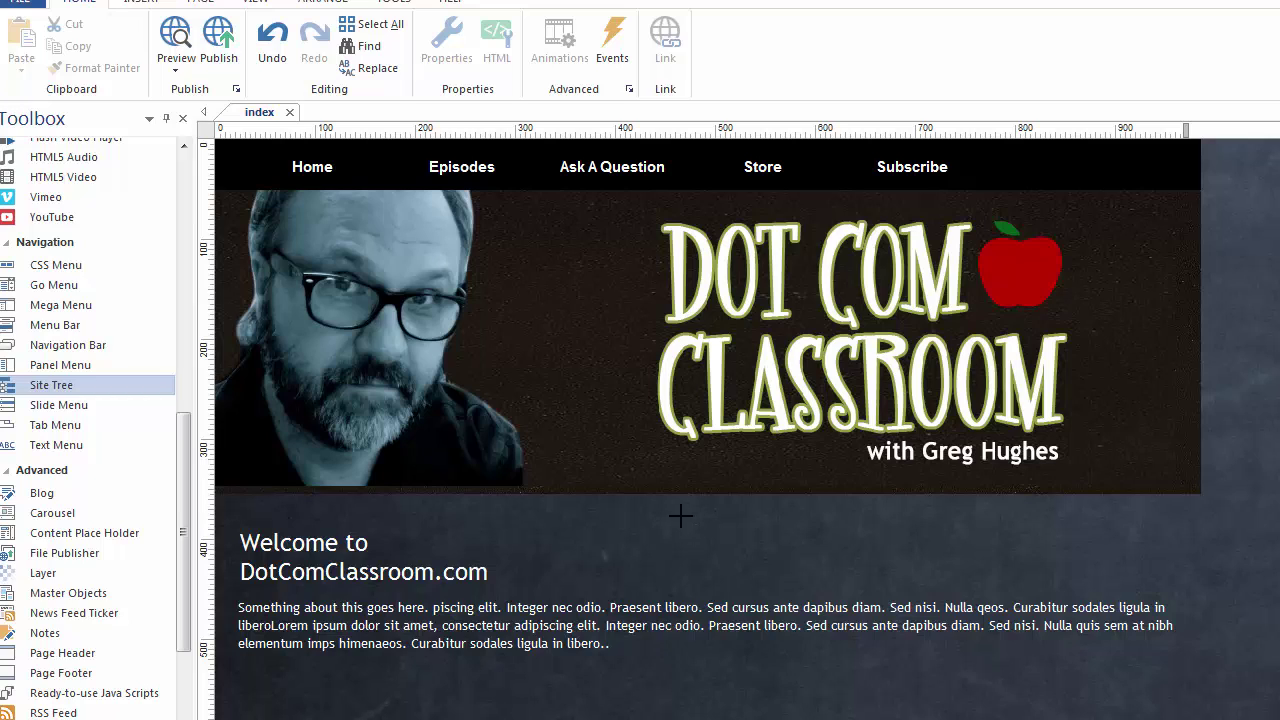
Add a Site Tree to the site_map page and nudge it into place on the green chalkboard.
click(73, 390)
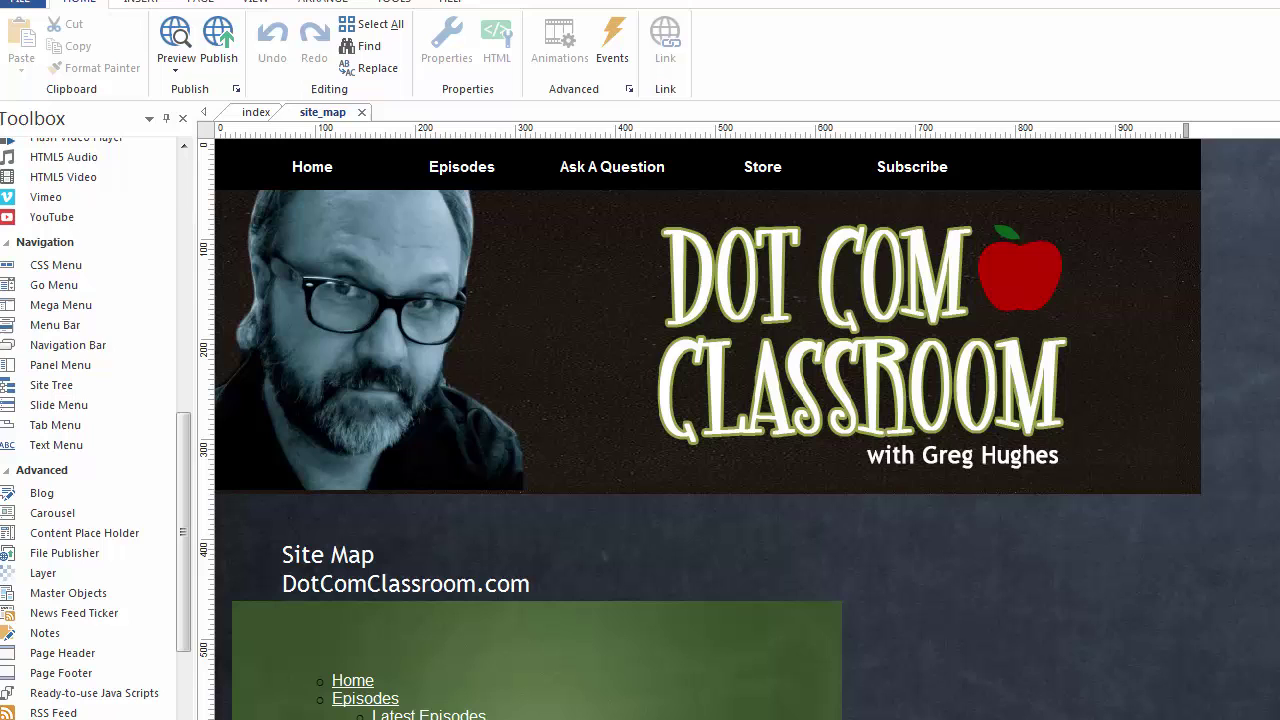
scroll(640, 430, down, 5)
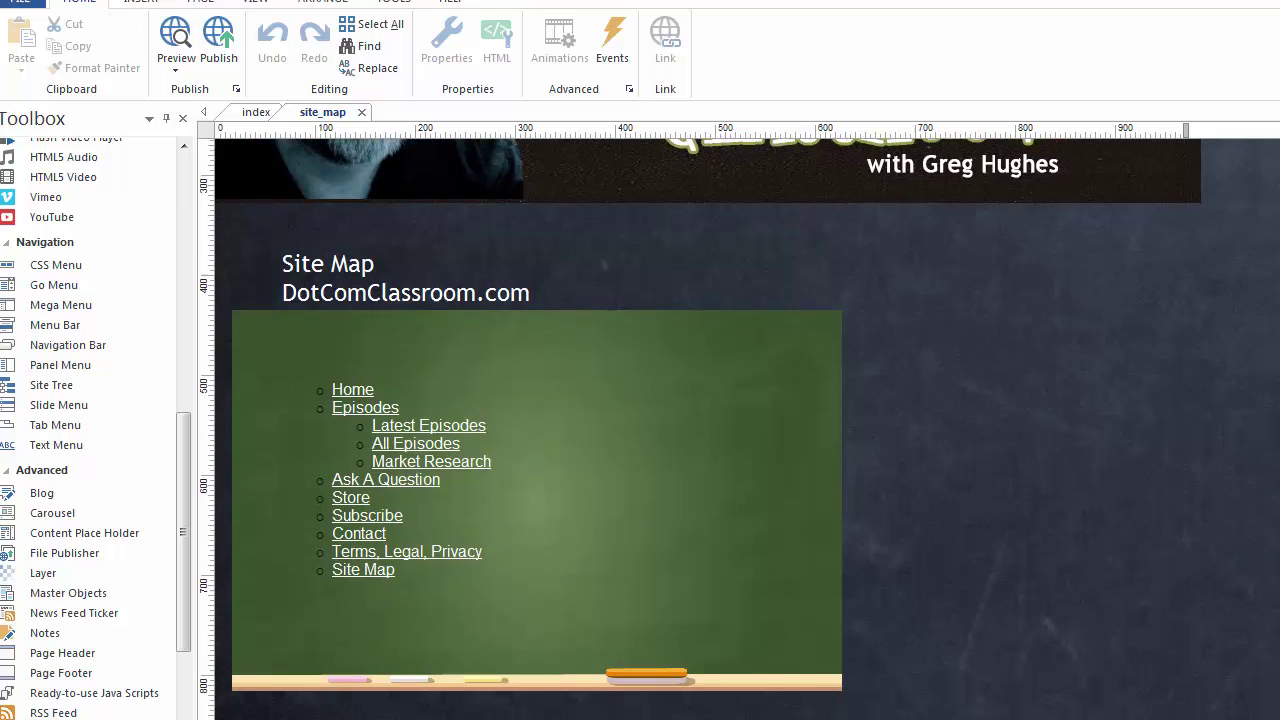
click(457, 443)
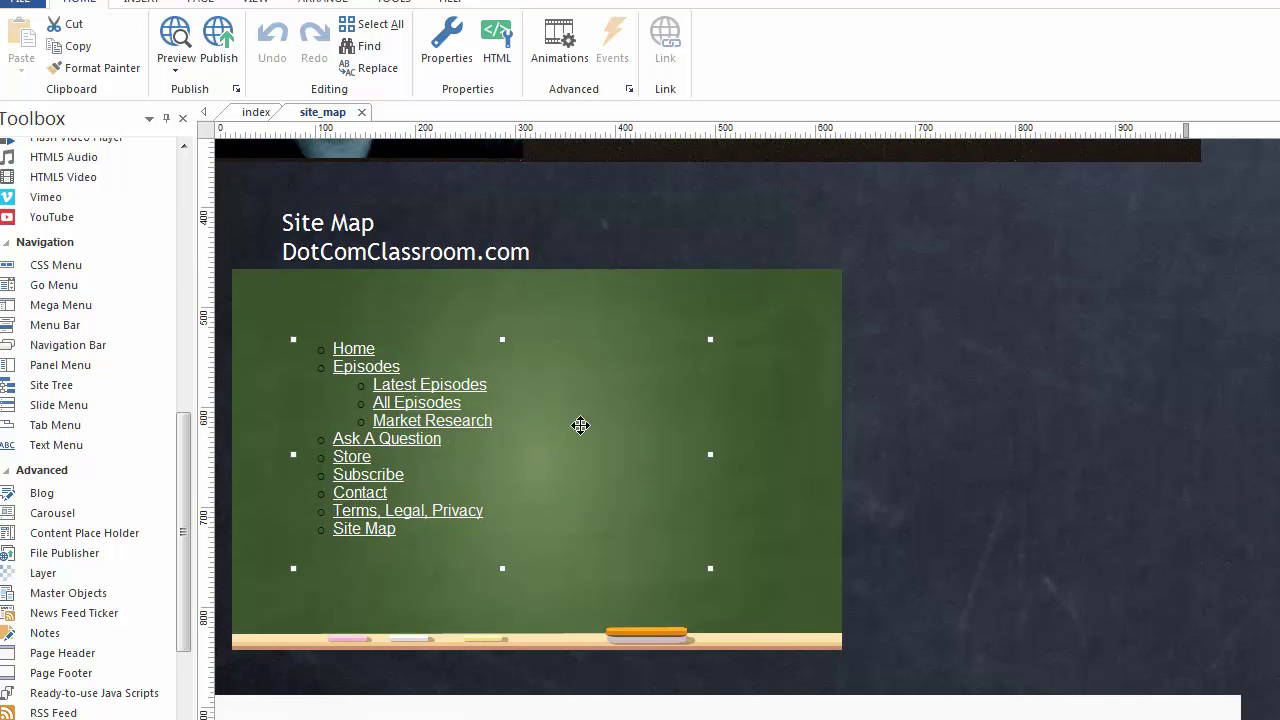
drag(580, 423, 531, 446)
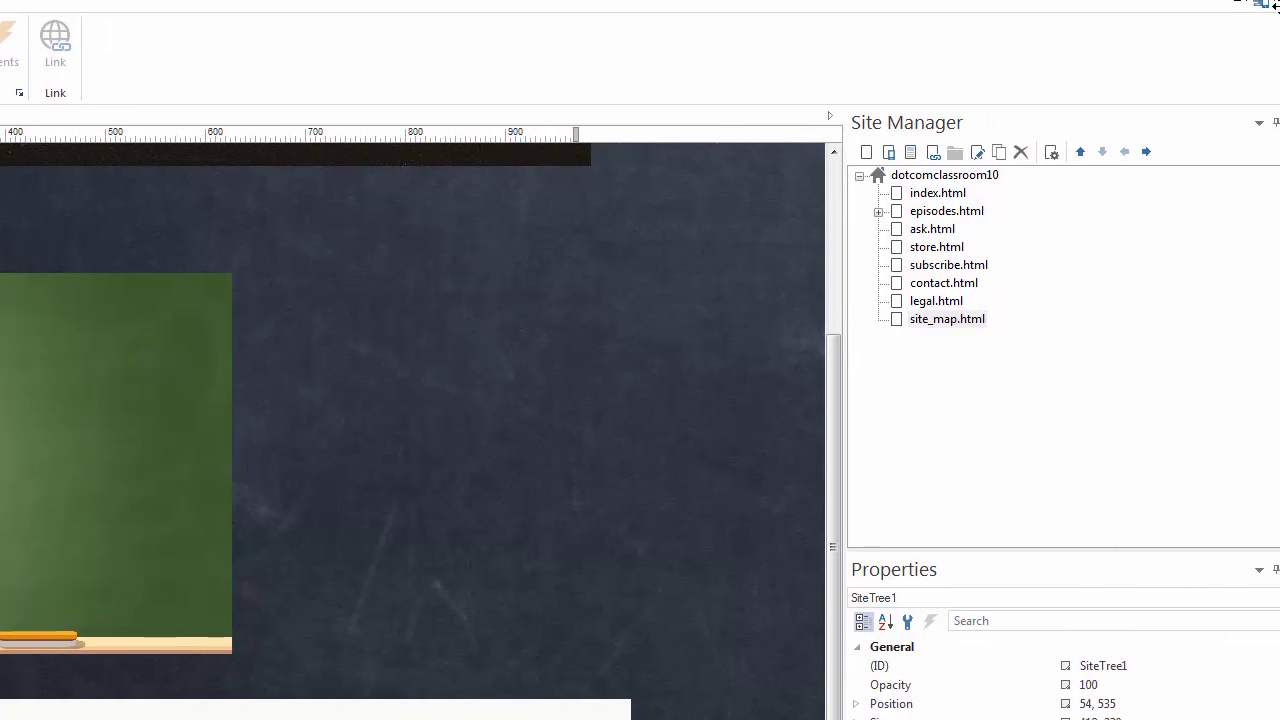
Expand episodes.html to show its three subpages and drag the site tree off the chalkboard to the right.
click(878, 212)
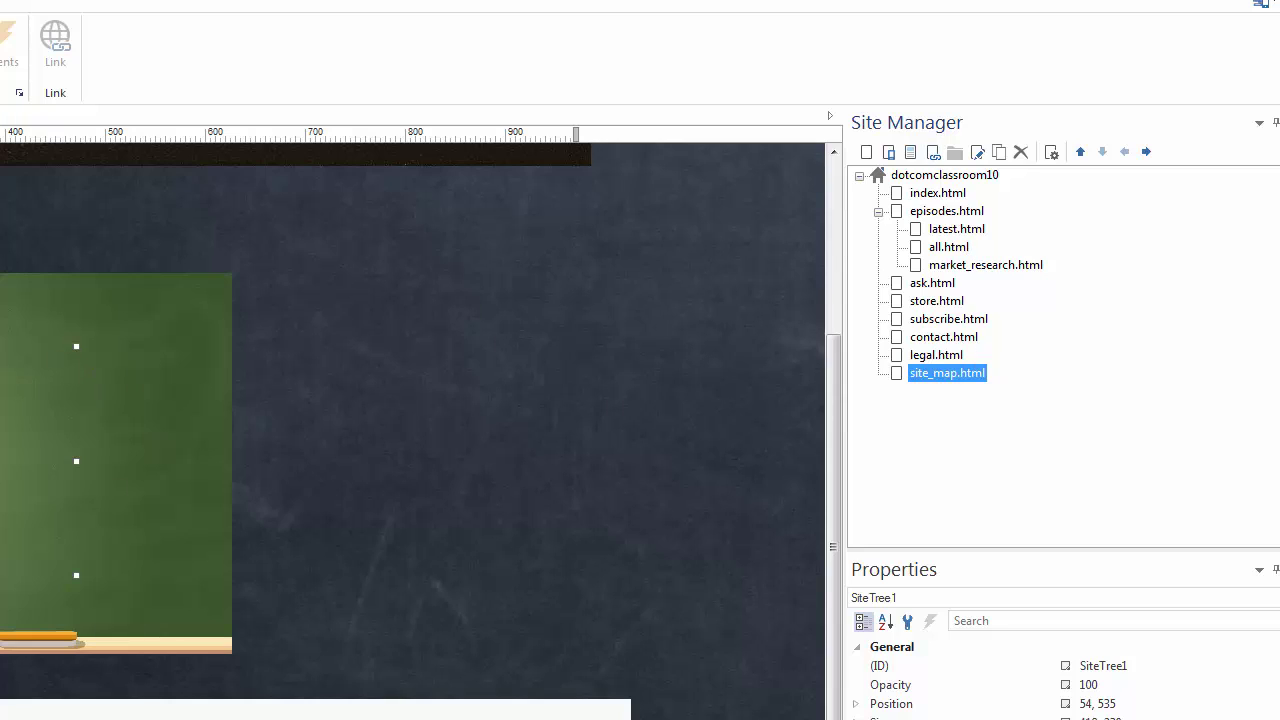
drag(0, 444, 609, 359)
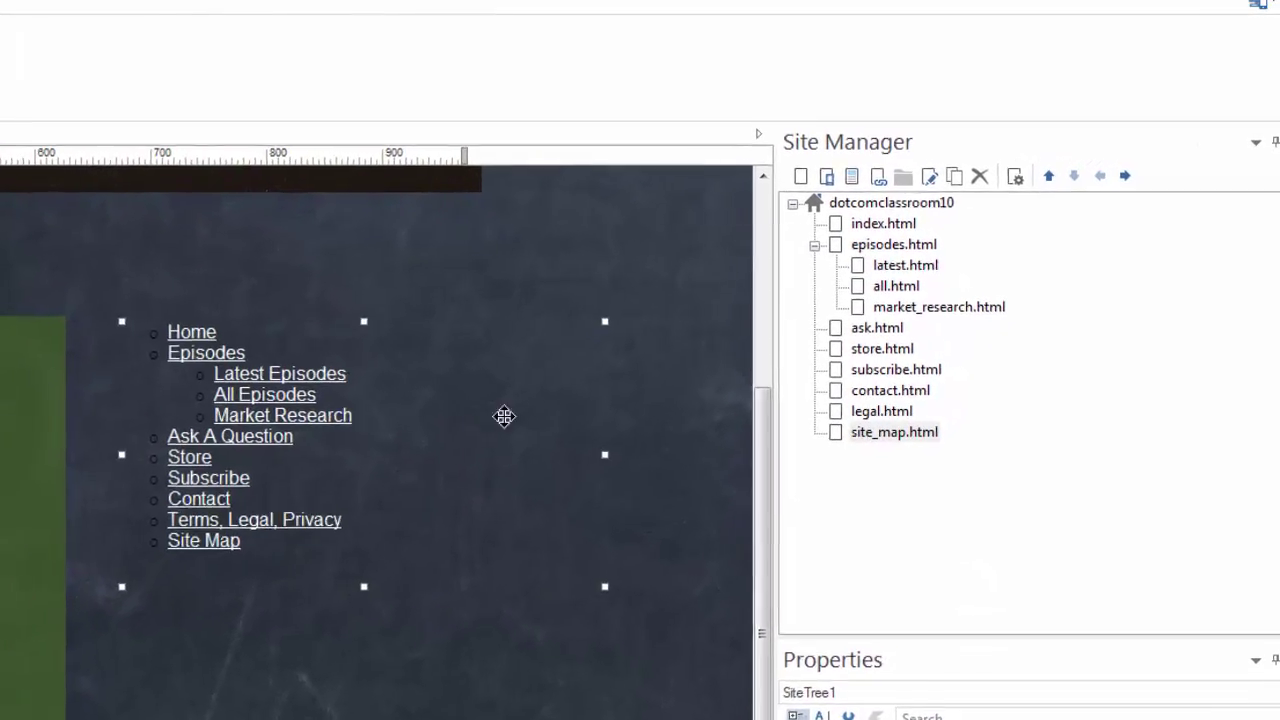
drag(504, 416, 537, 405)
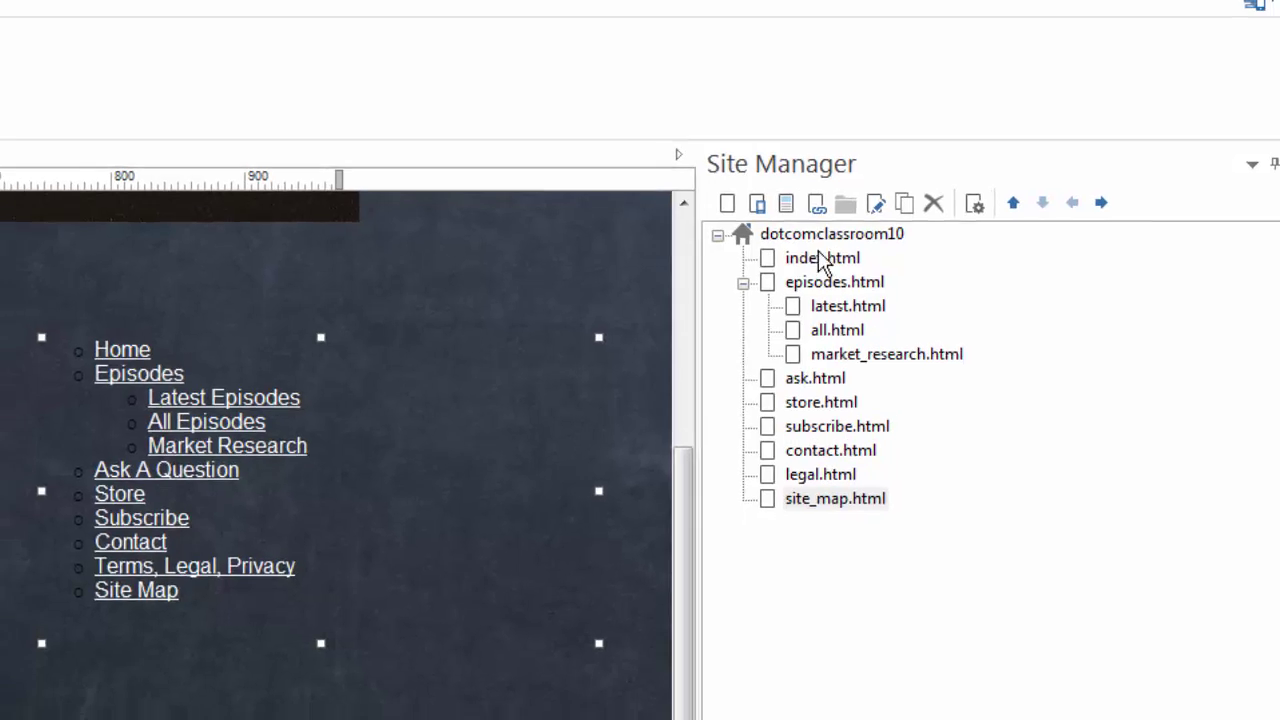
Open index.html and check its Page Properties, confirming the menu name is Home.
double_click(818, 249)
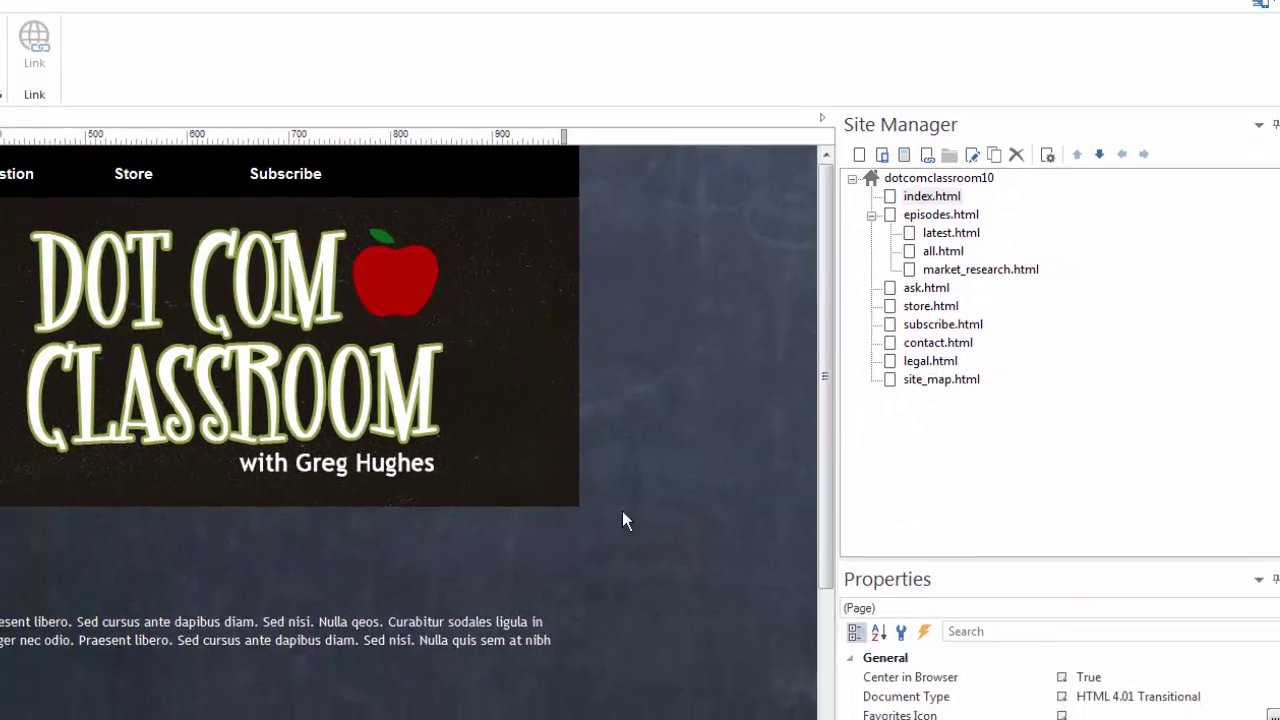
right_click(628, 430)
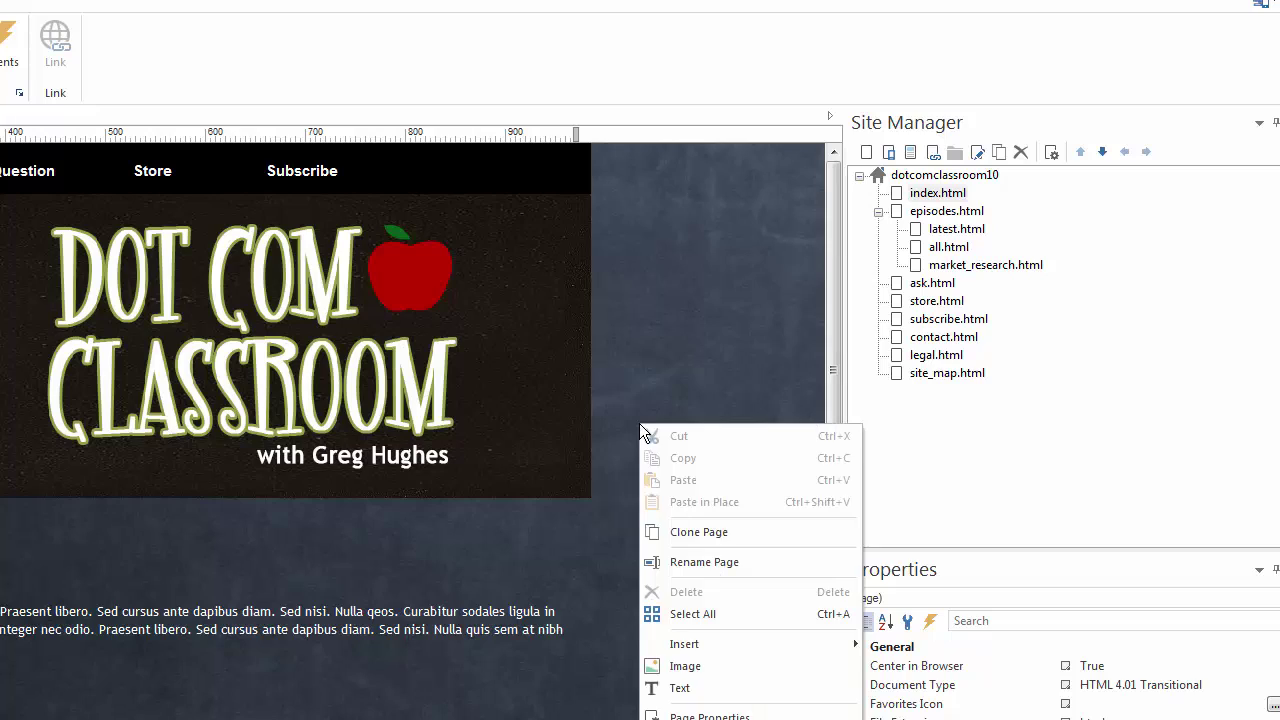
click(705, 715)
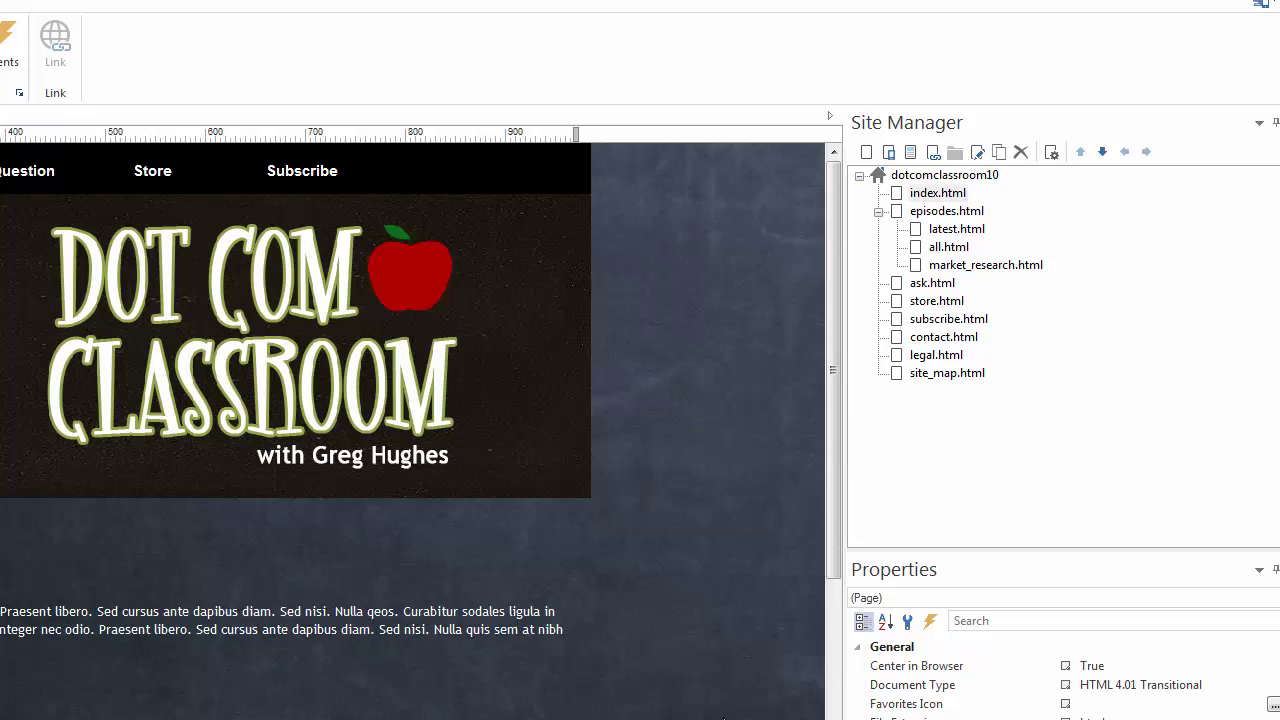
drag(474, 211, 599, 136)
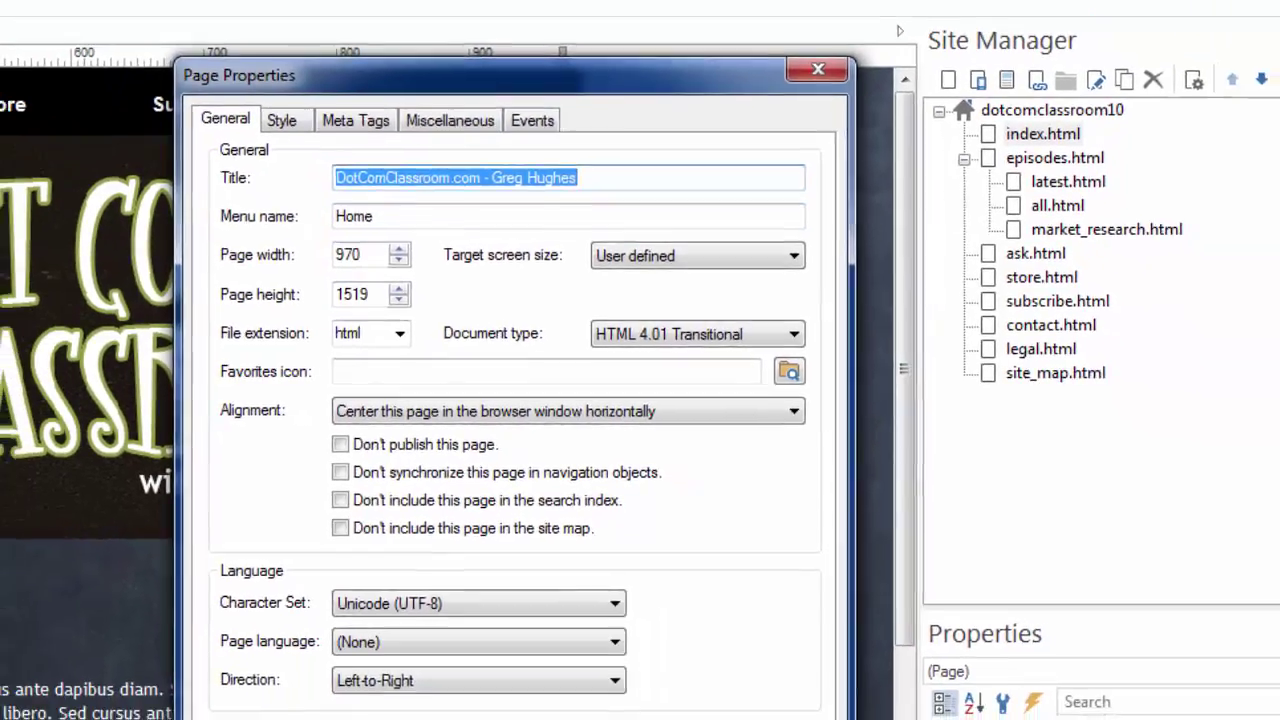
key(Return)
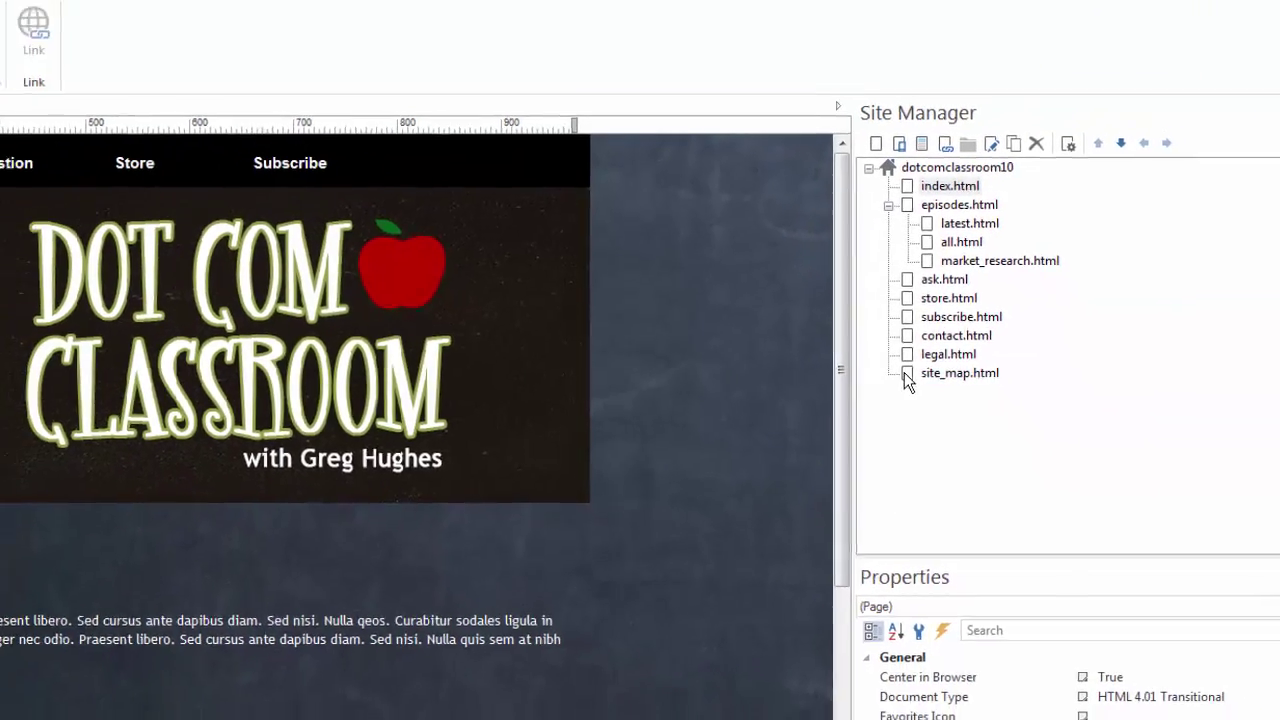
Reopen site_map.html and drag the site tree back onto the green chalkboard.
double_click(1030, 378)
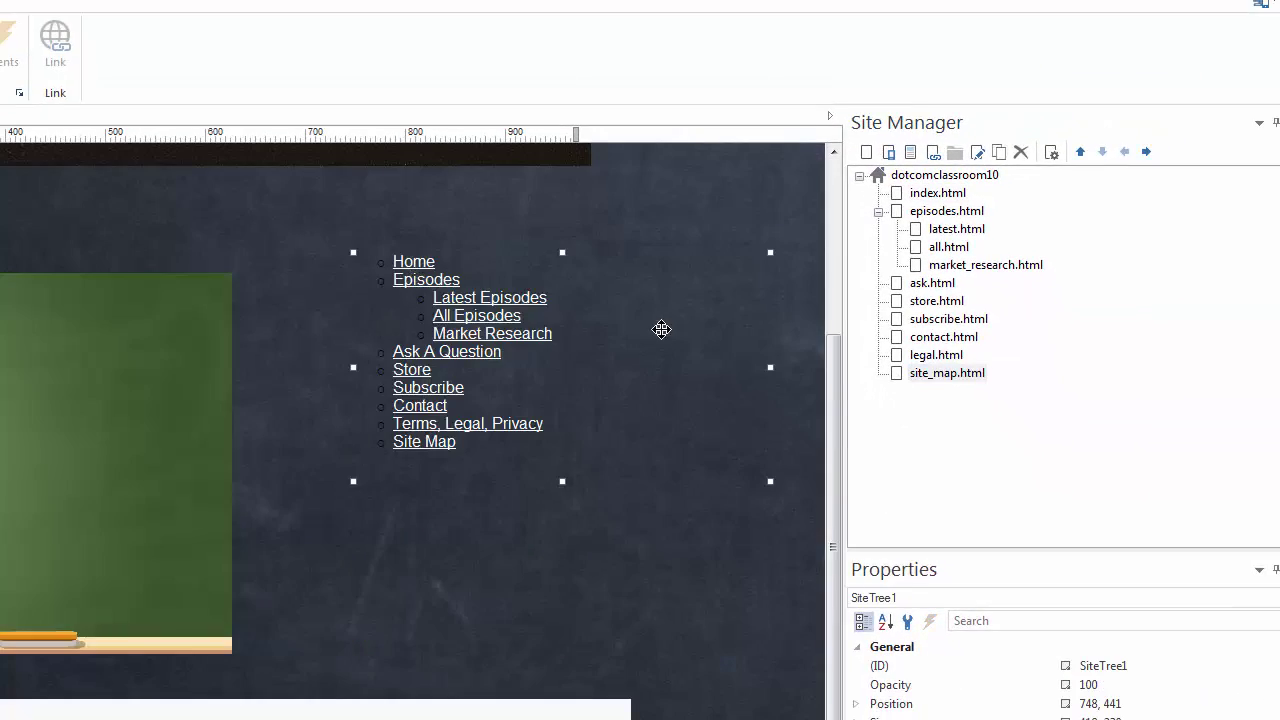
drag(634, 326, 603, 343)
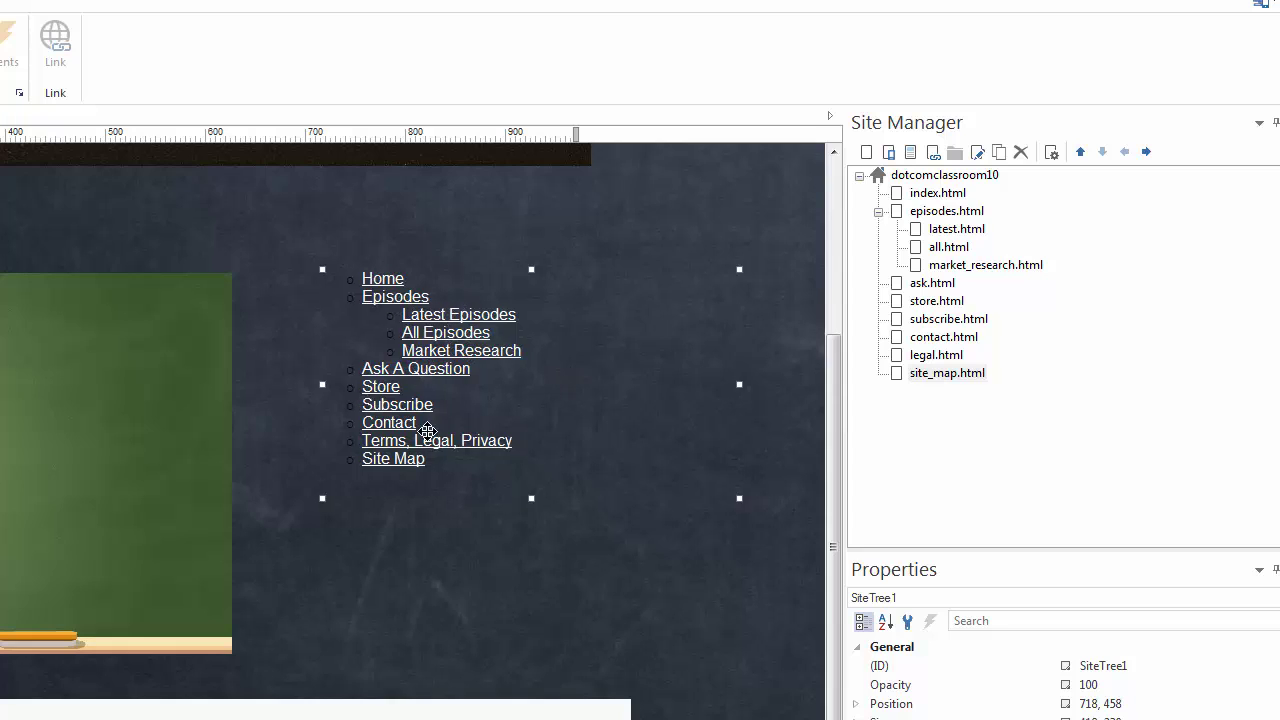
drag(437, 377, 0, 486)
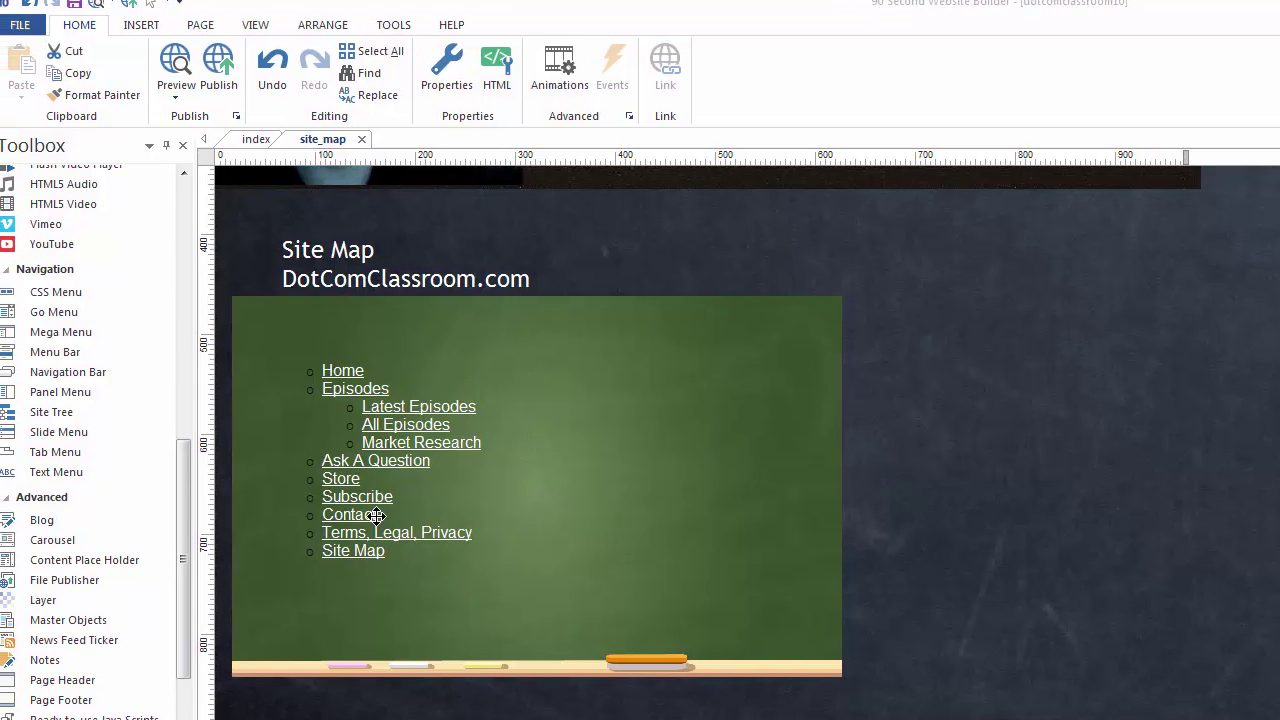
Place a new Slide Menu right of the chalkboard and open its settings.
click(62, 432)
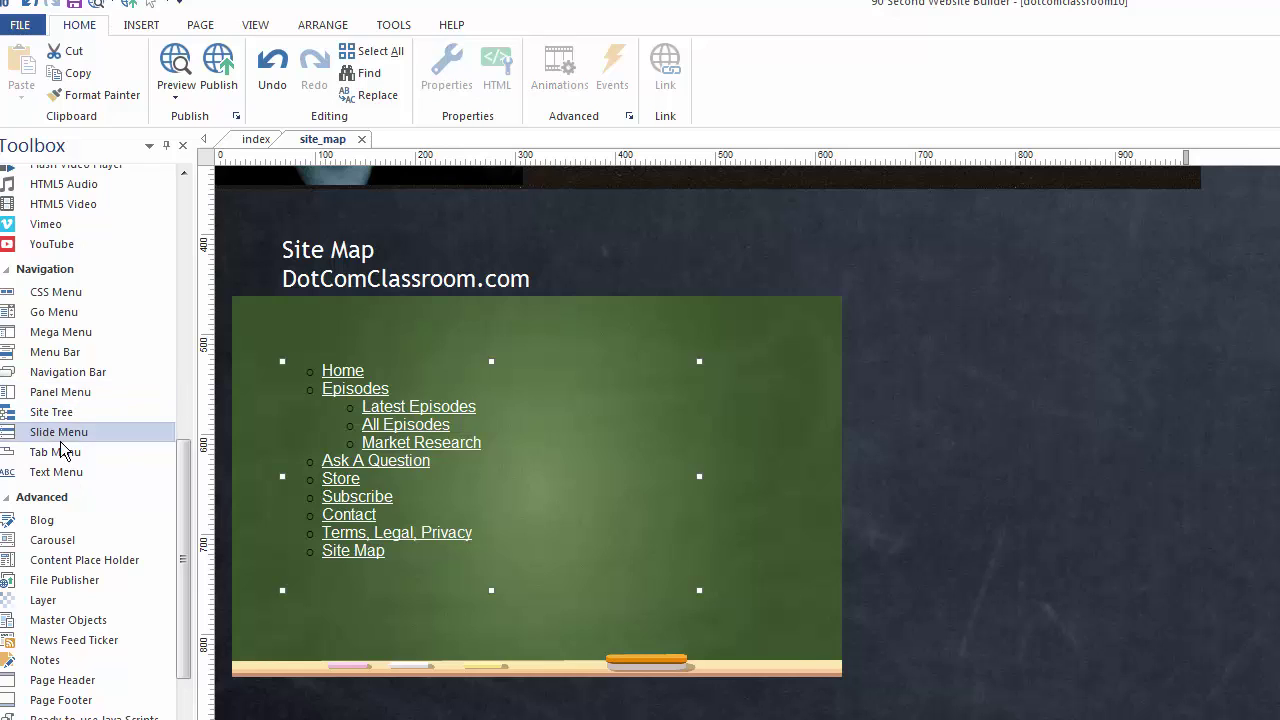
click(1060, 292)
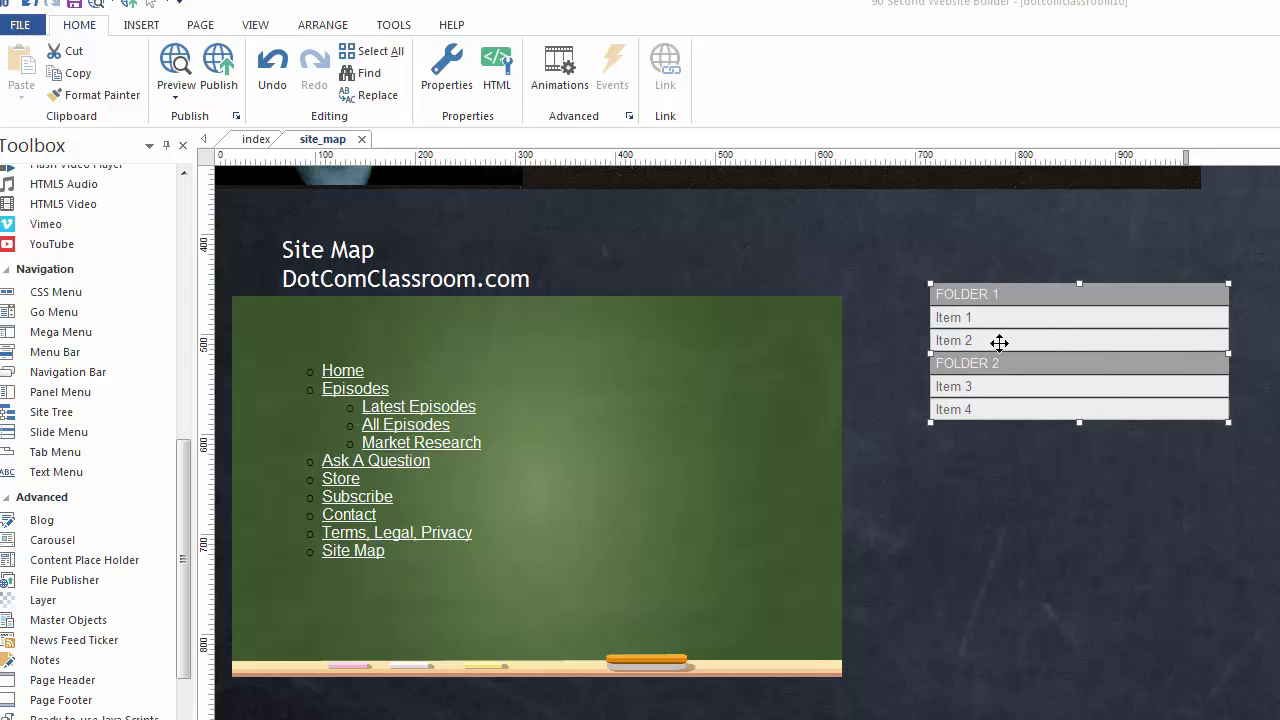
double_click(1000, 341)
drag(874, 313, 784, 194)
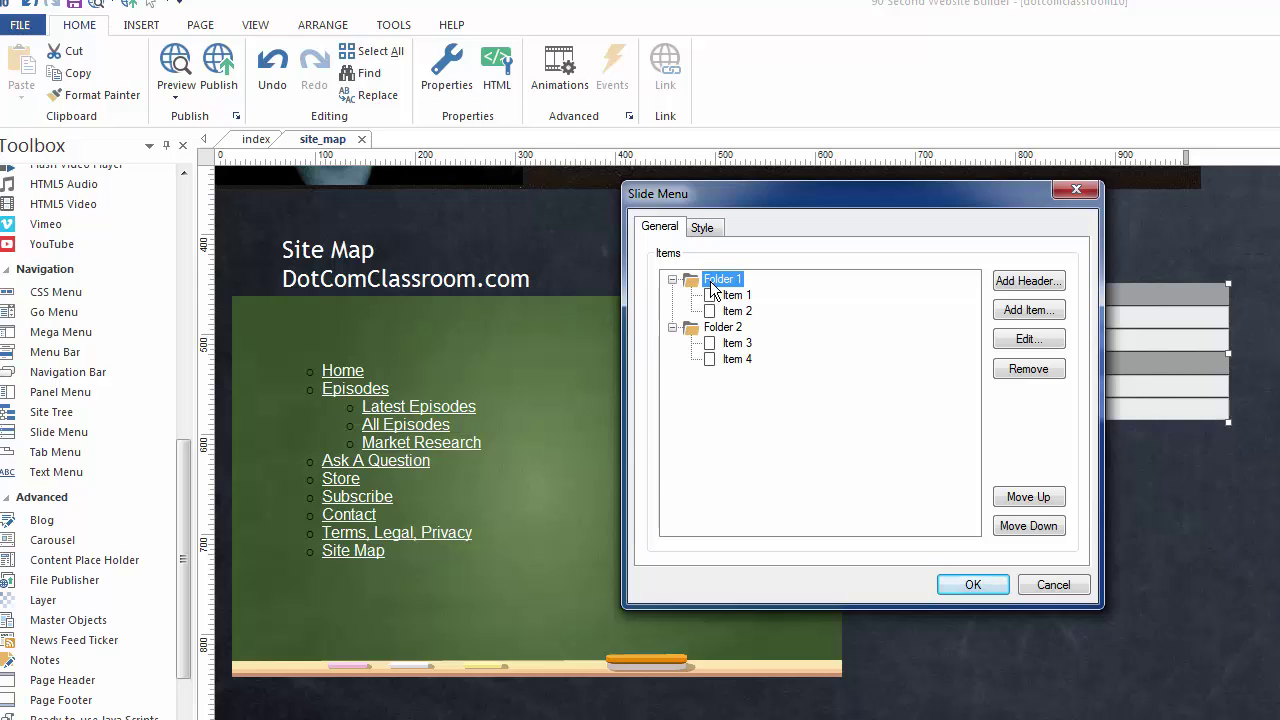
Review the slide menu's folder items and Style tab, then close the settings unchanged.
click(730, 295)
click(736, 311)
click(702, 228)
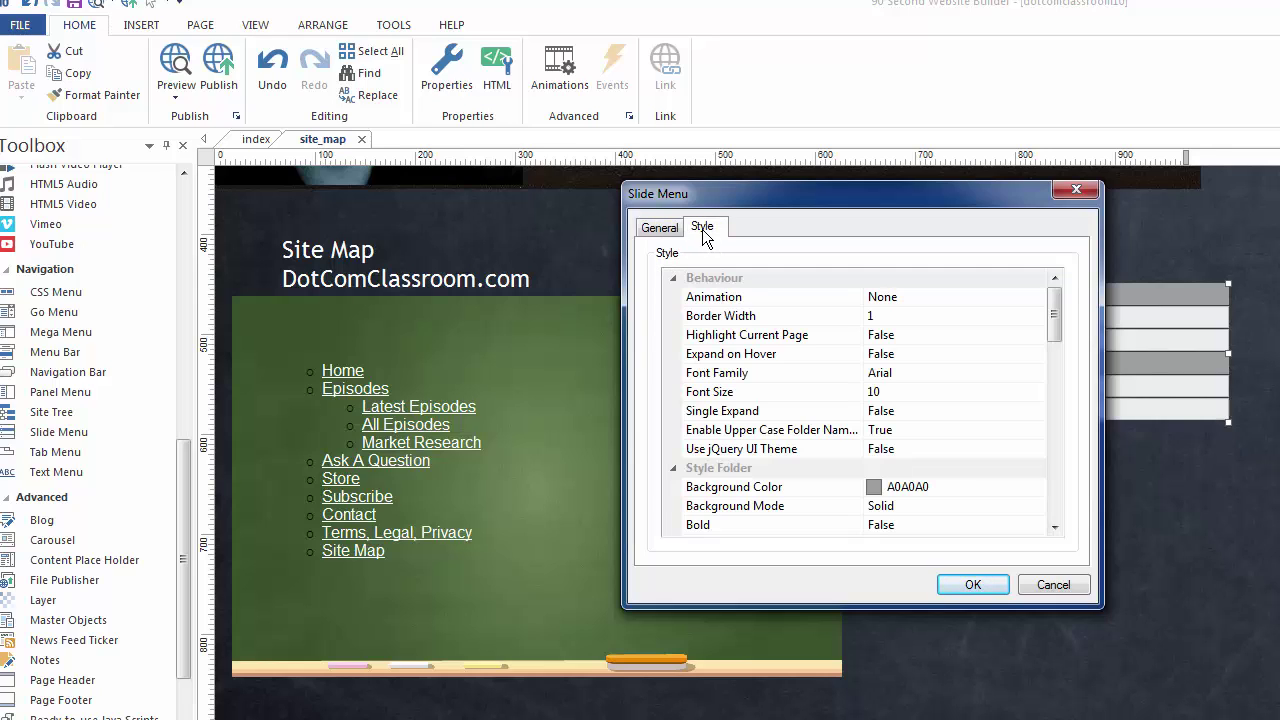
drag(1053, 315, 1070, 292)
drag(920, 200, 969, 193)
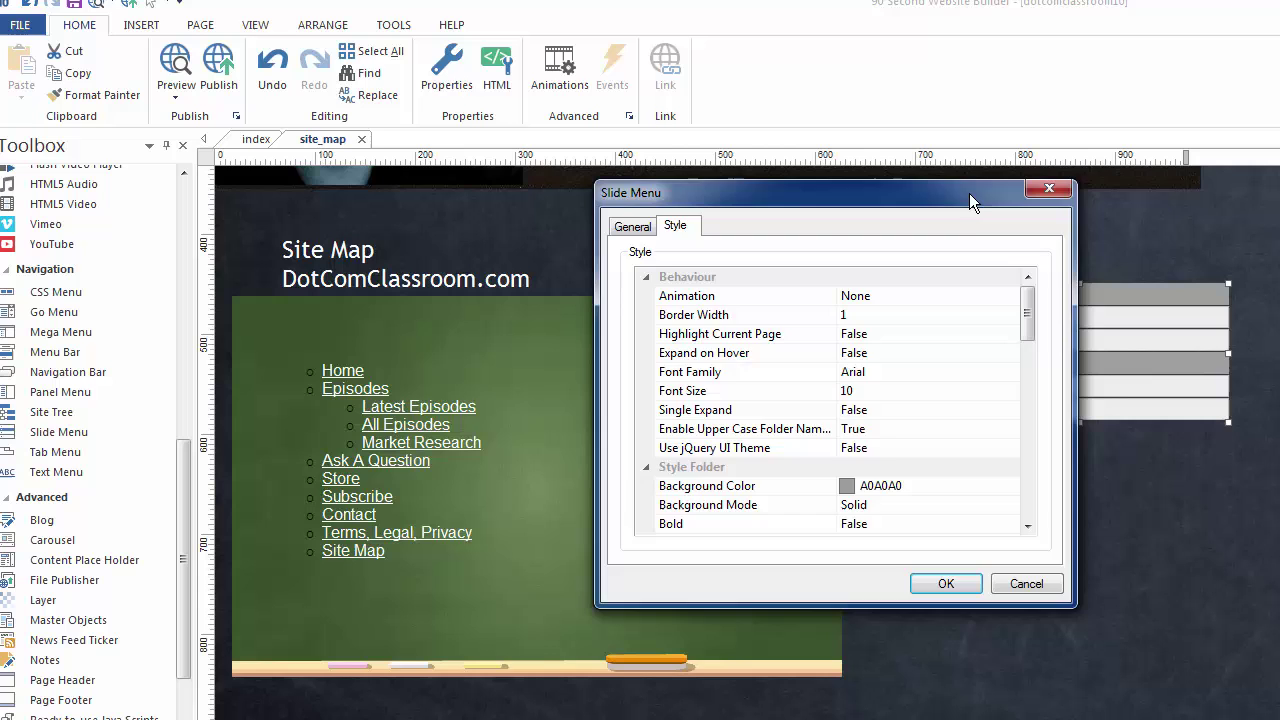
key(Return)
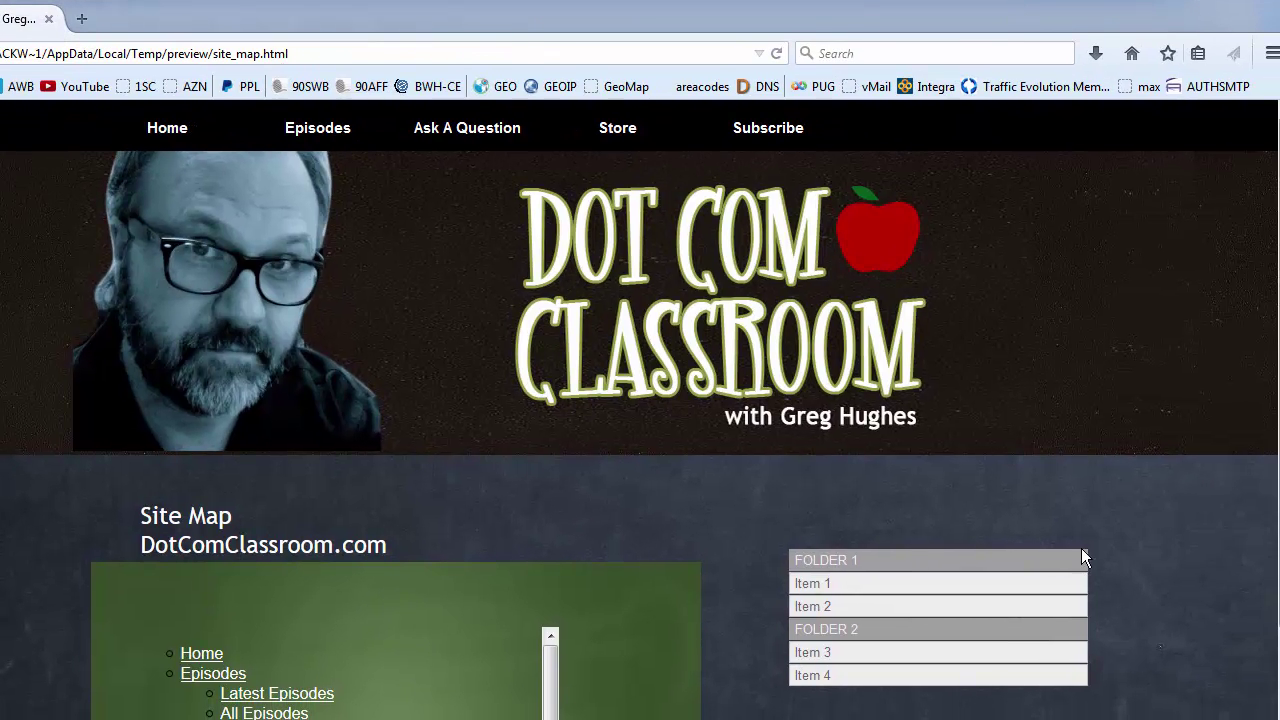
Collapse and re-expand FOLDER 1 and FOLDER 2 in the Firefox preview, then reopen the slide menu settings.
click(1038, 585)
click(889, 562)
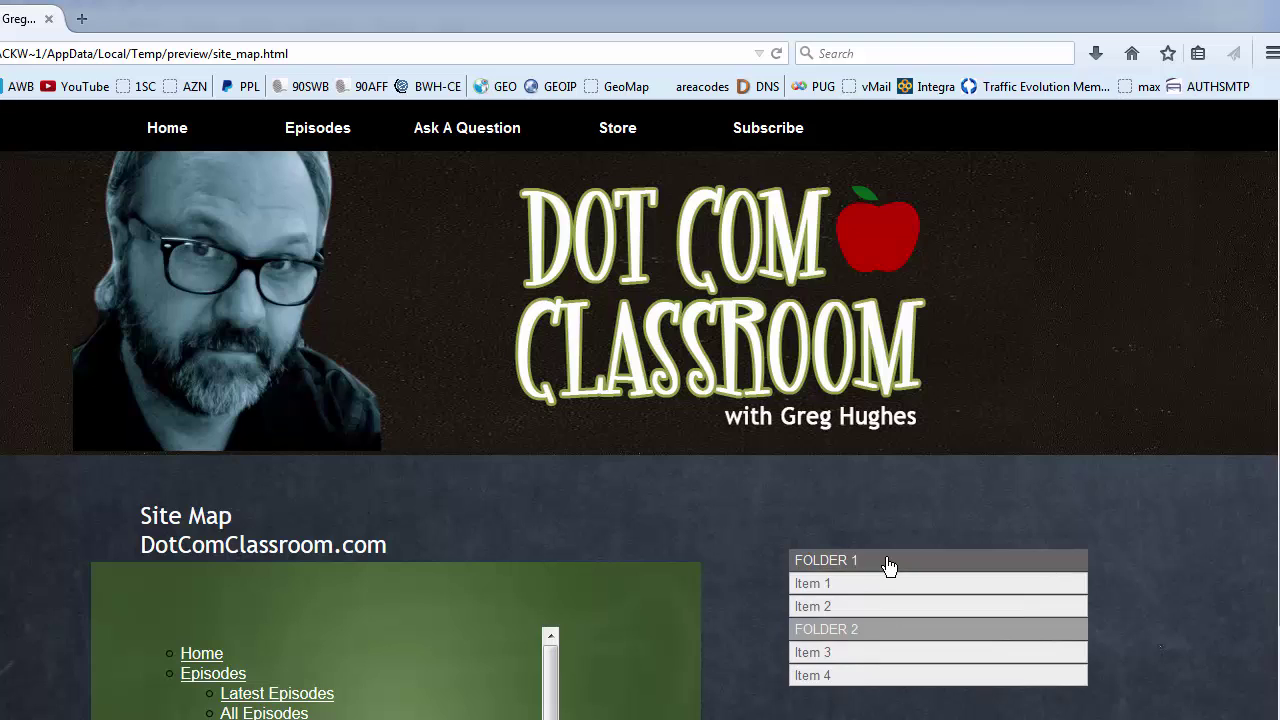
click(866, 629)
click(855, 630)
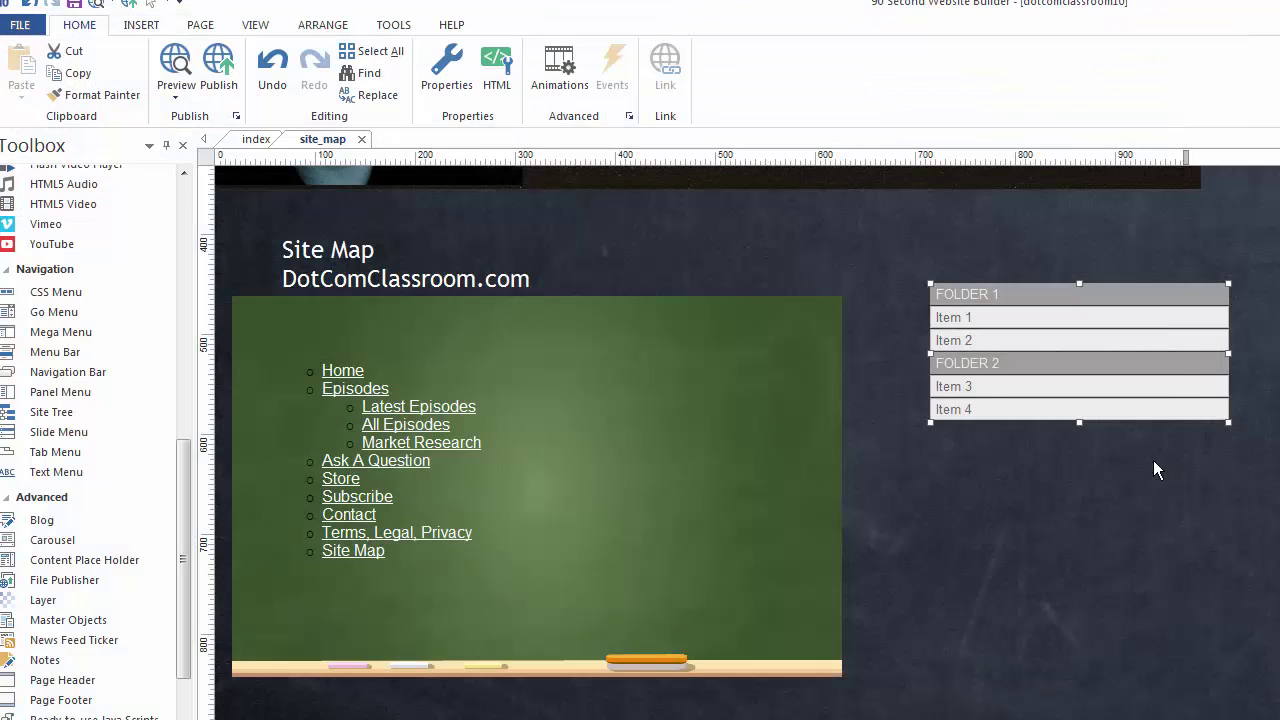
double_click(1103, 351)
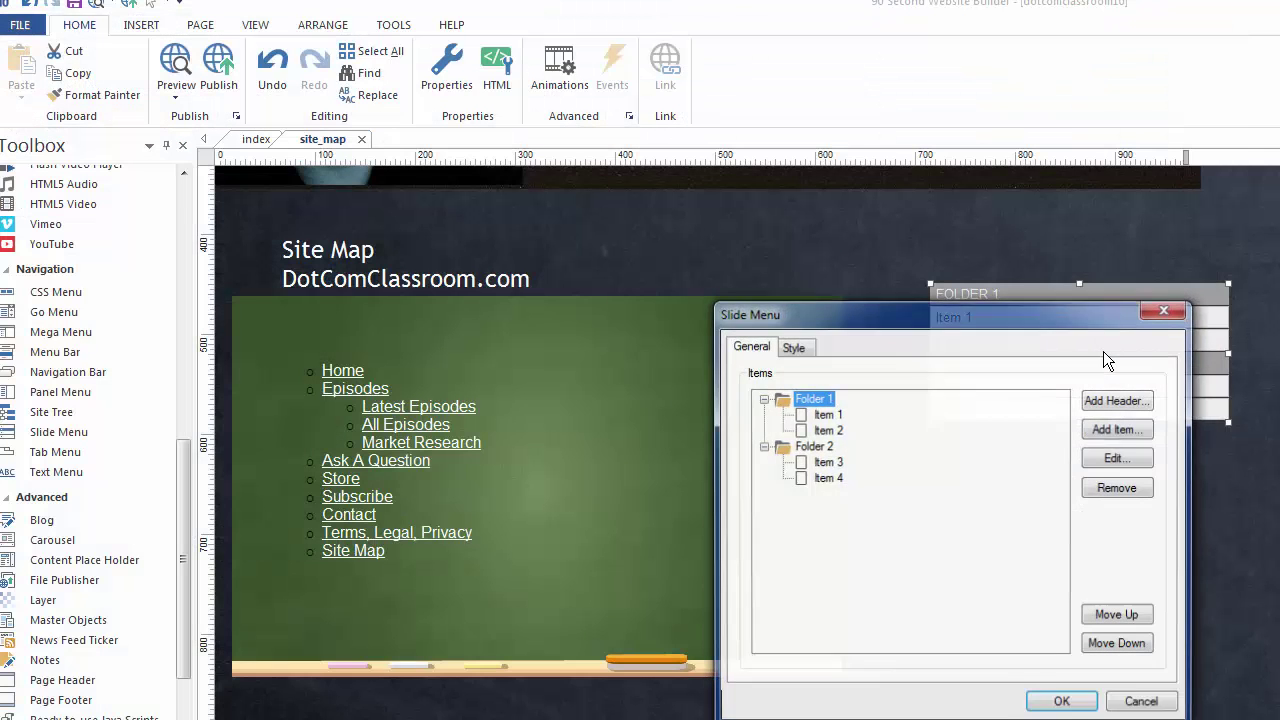
Set the slide menu's Animation to Slide and Use jQuery UI Theme to True.
click(793, 347)
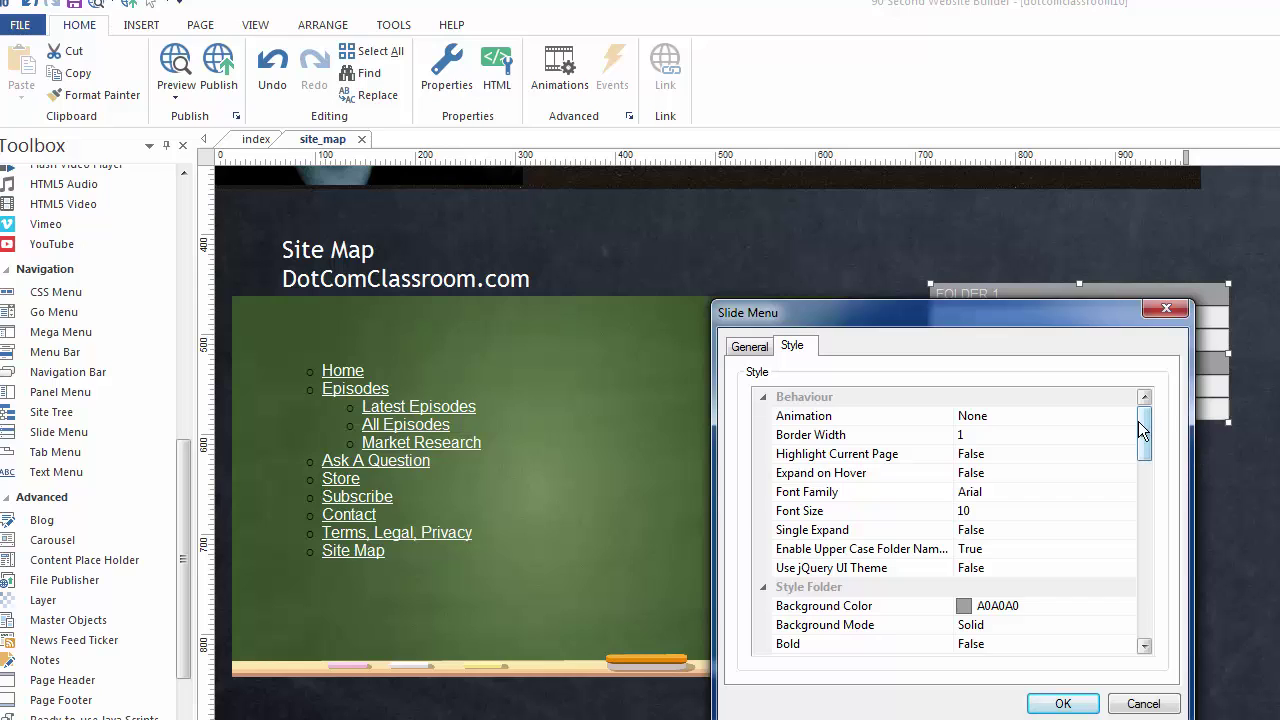
mouse_move(1138, 421)
mouse_down()
mouse_move(1138, 463)
mouse_move(1142, 425)
mouse_up()
click(1014, 417)
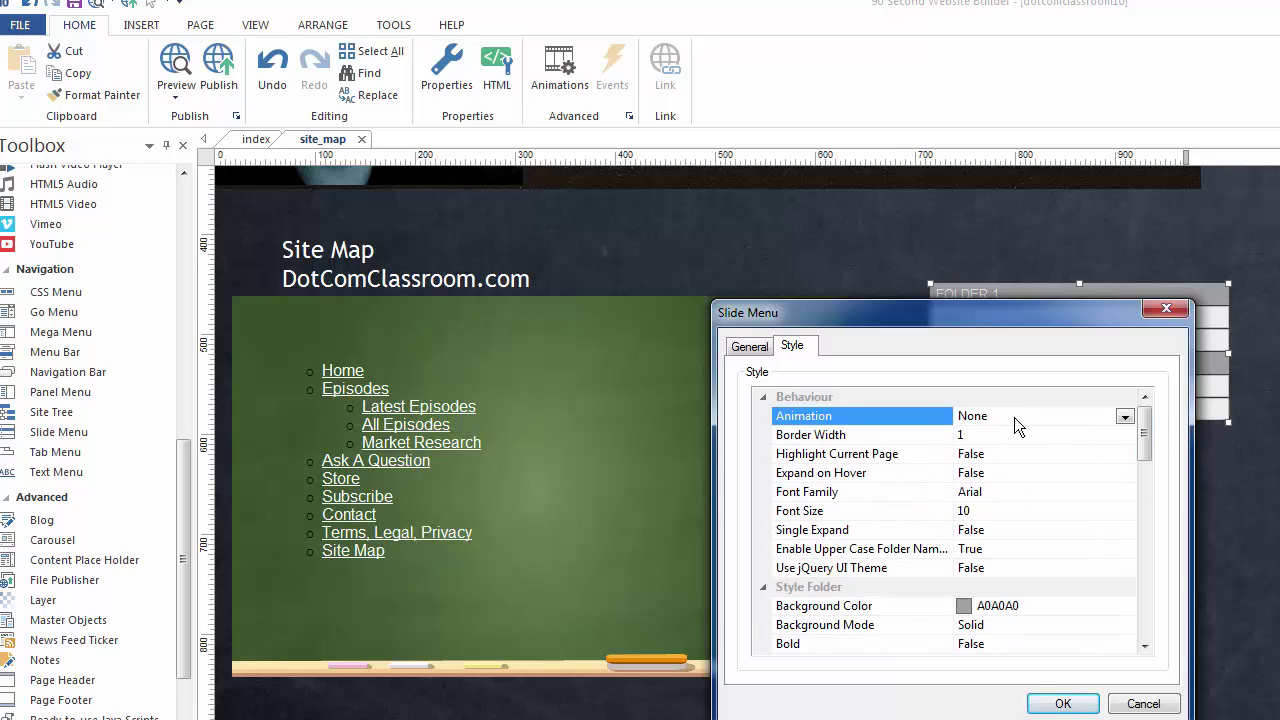
click(1125, 418)
click(966, 455)
click(1098, 570)
click(1125, 569)
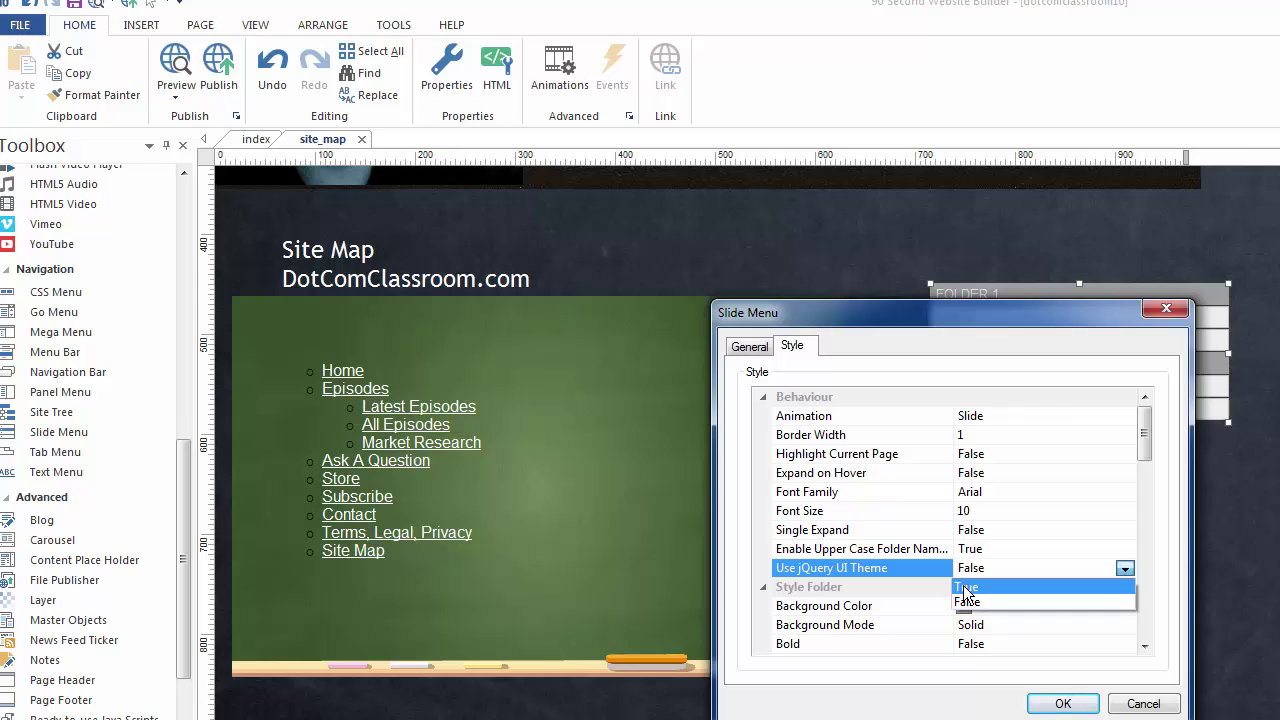
click(964, 584)
click(1061, 704)
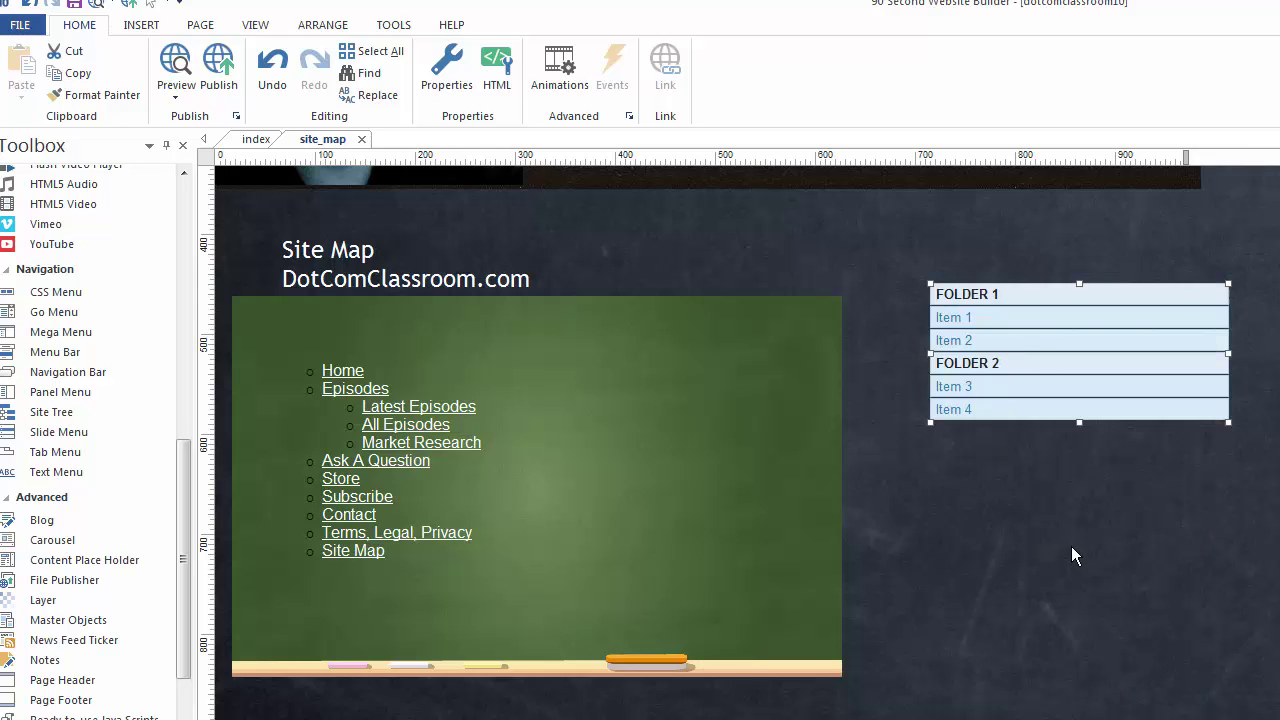
Preview the site_map page and test FOLDER 1 and FOLDER 2 sliding shut and open.
key(F5)
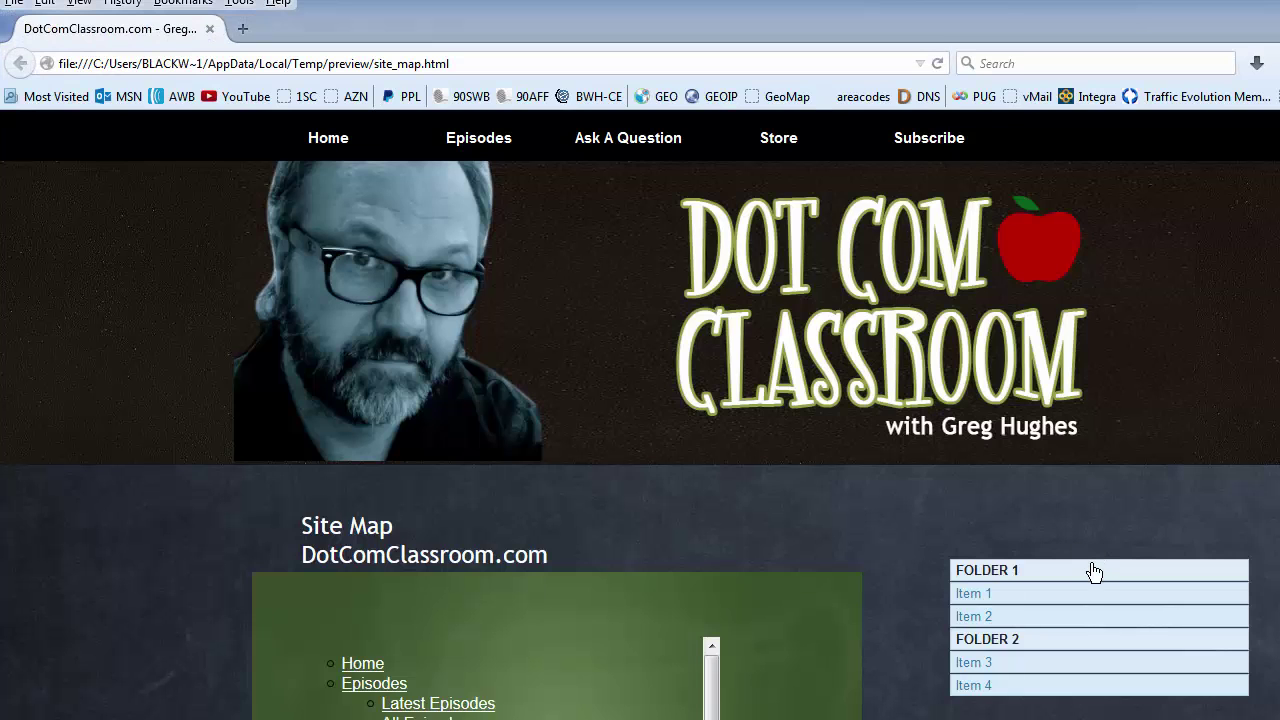
click(1089, 570)
click(1090, 573)
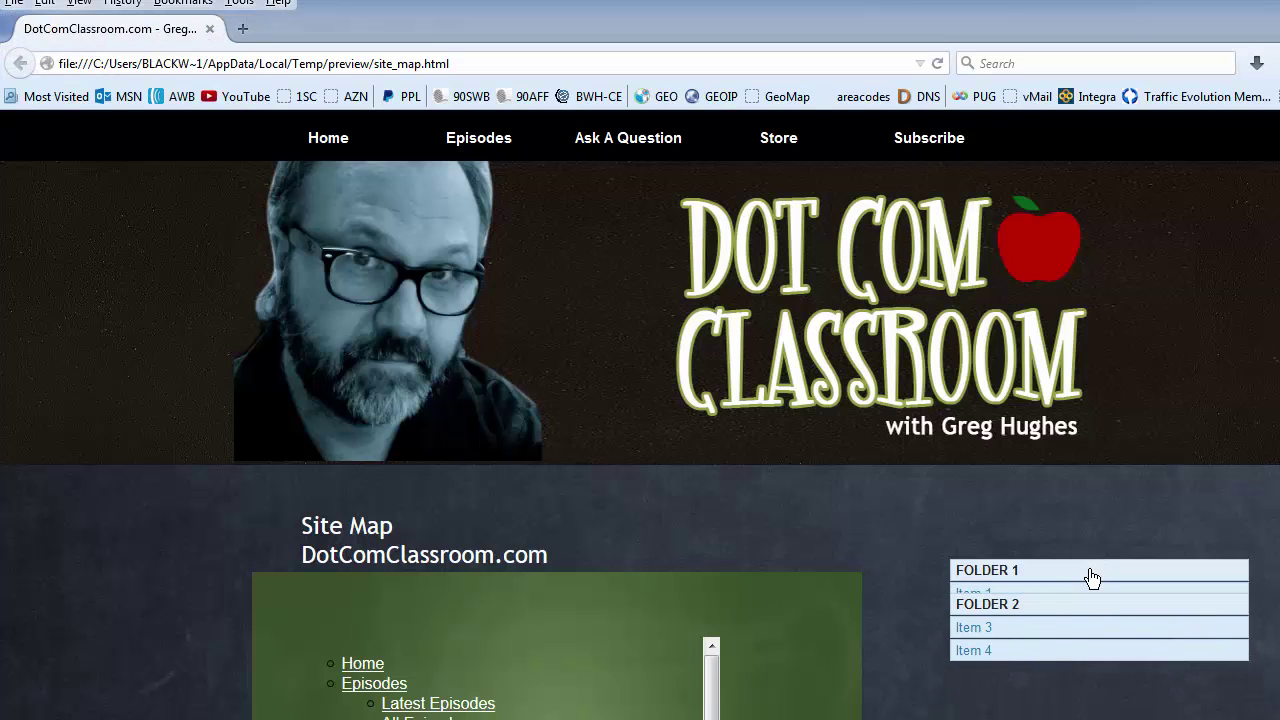
click(1073, 645)
click(1072, 645)
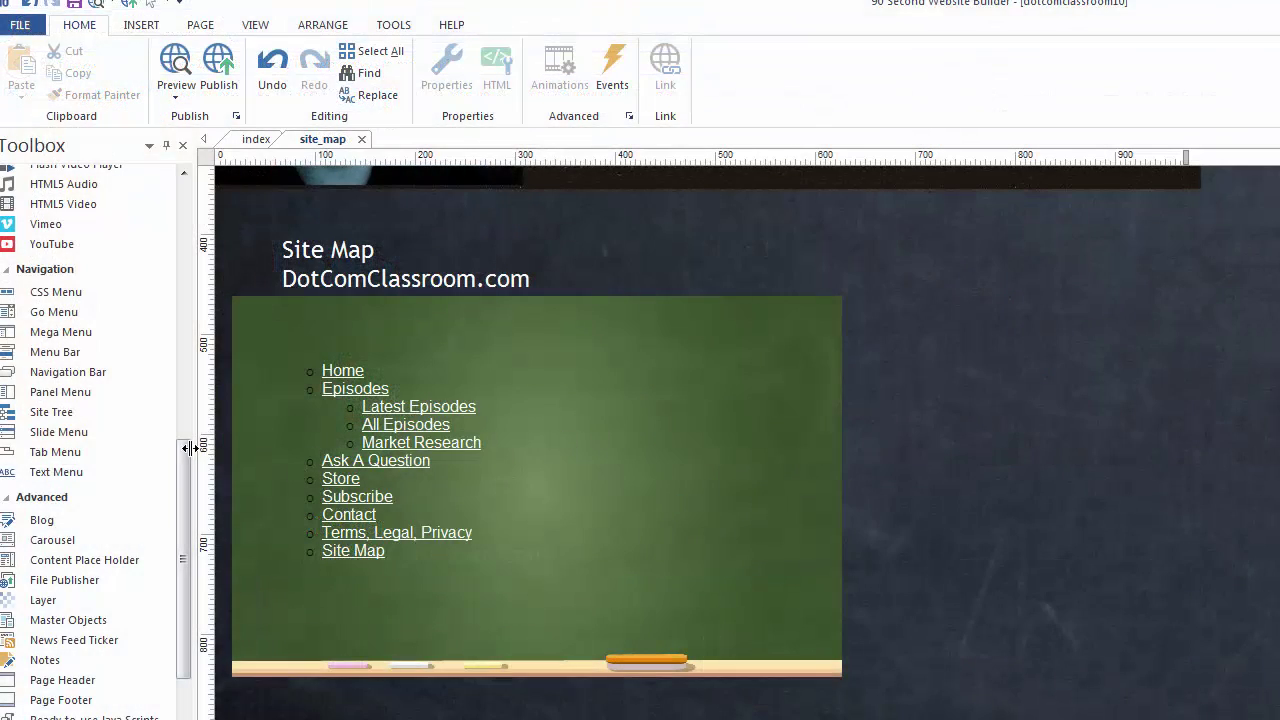
drag(57, 452, 263, 432)
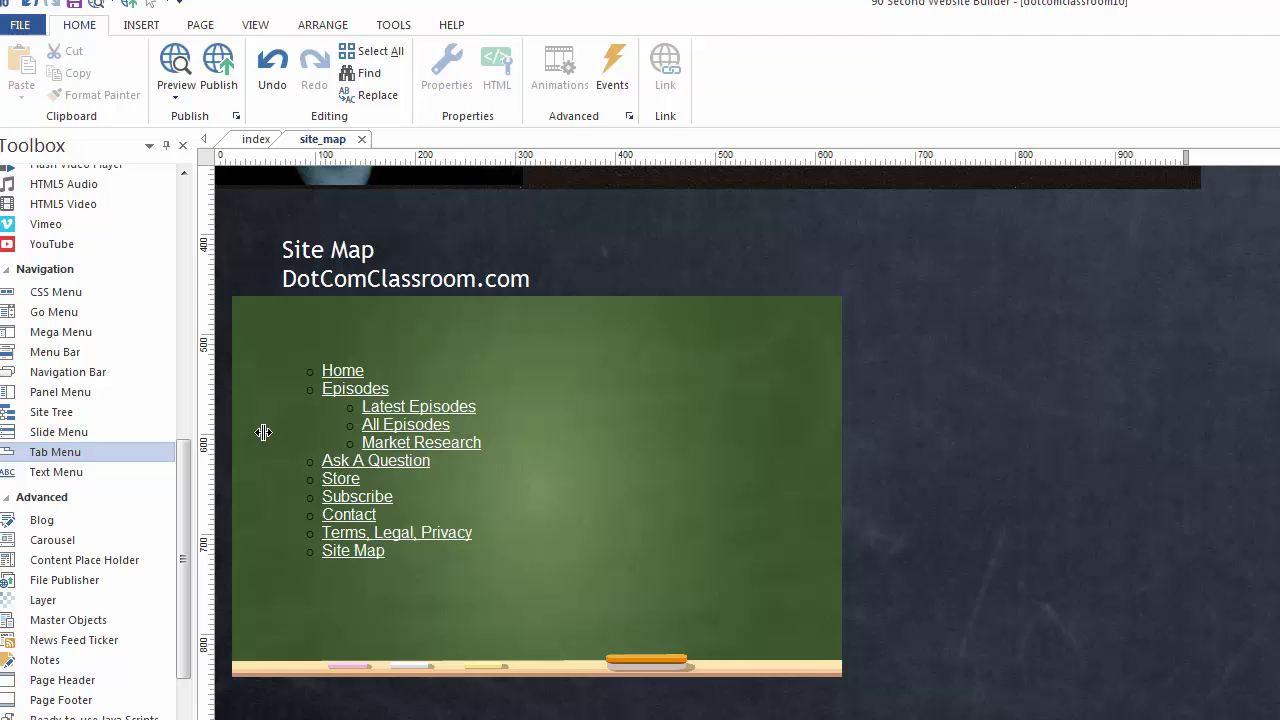
drag(910, 307, 890, 313)
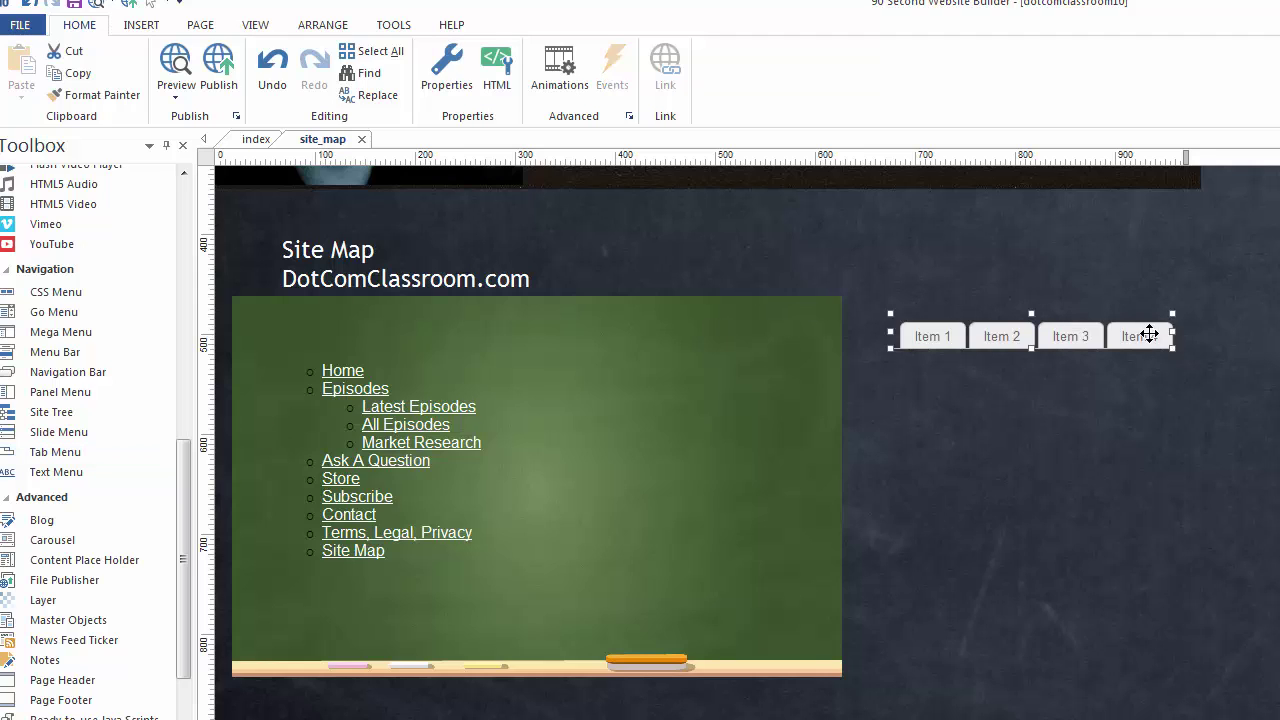
drag(1138, 336, 794, 284)
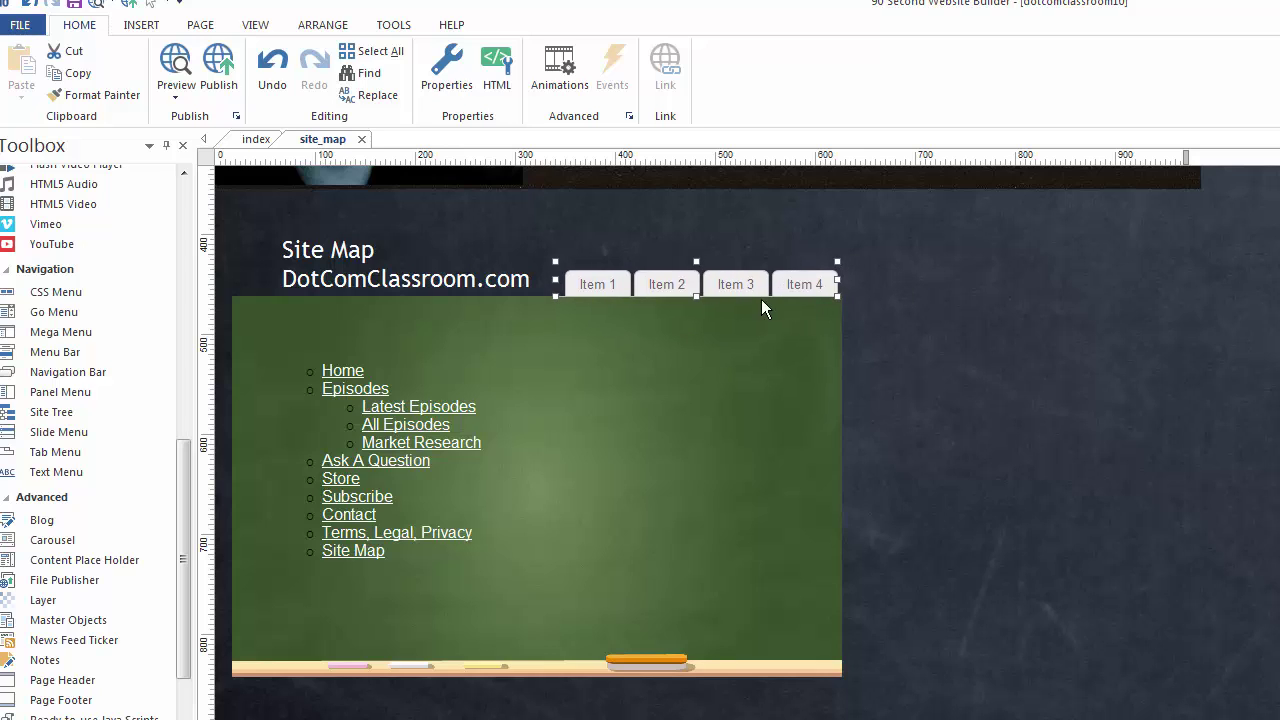
double_click(757, 285)
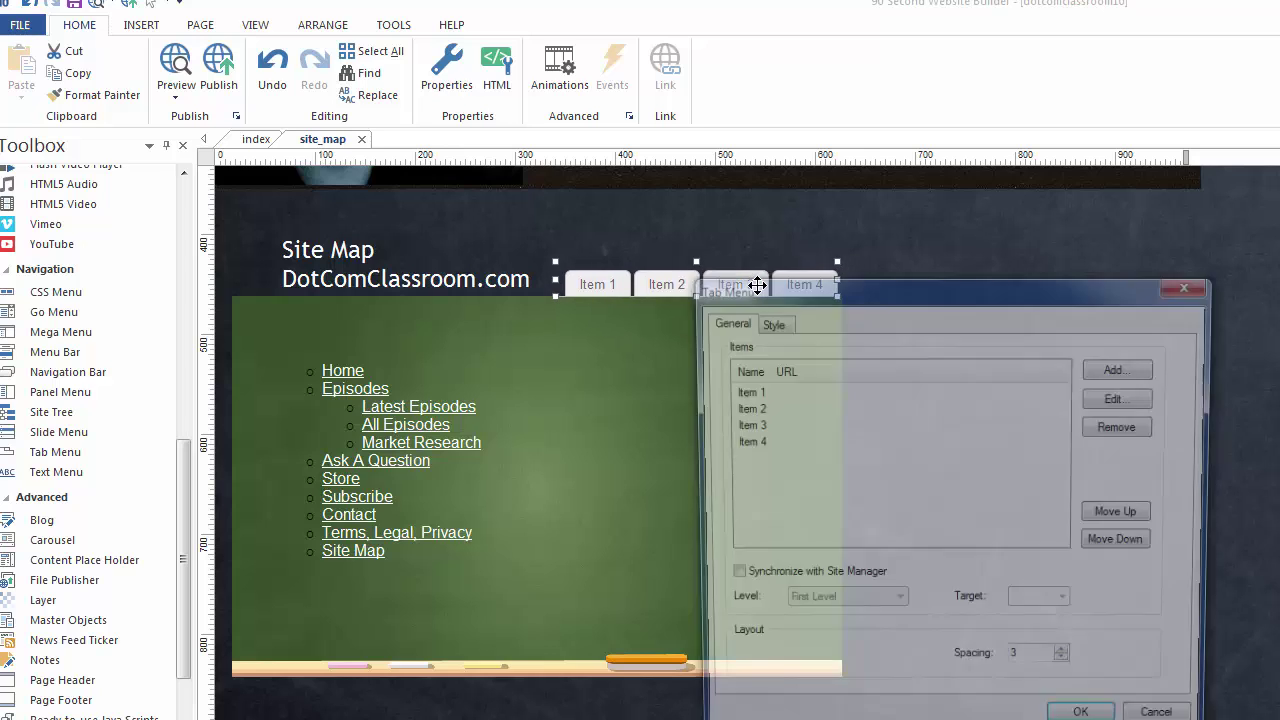
drag(905, 290, 970, 188)
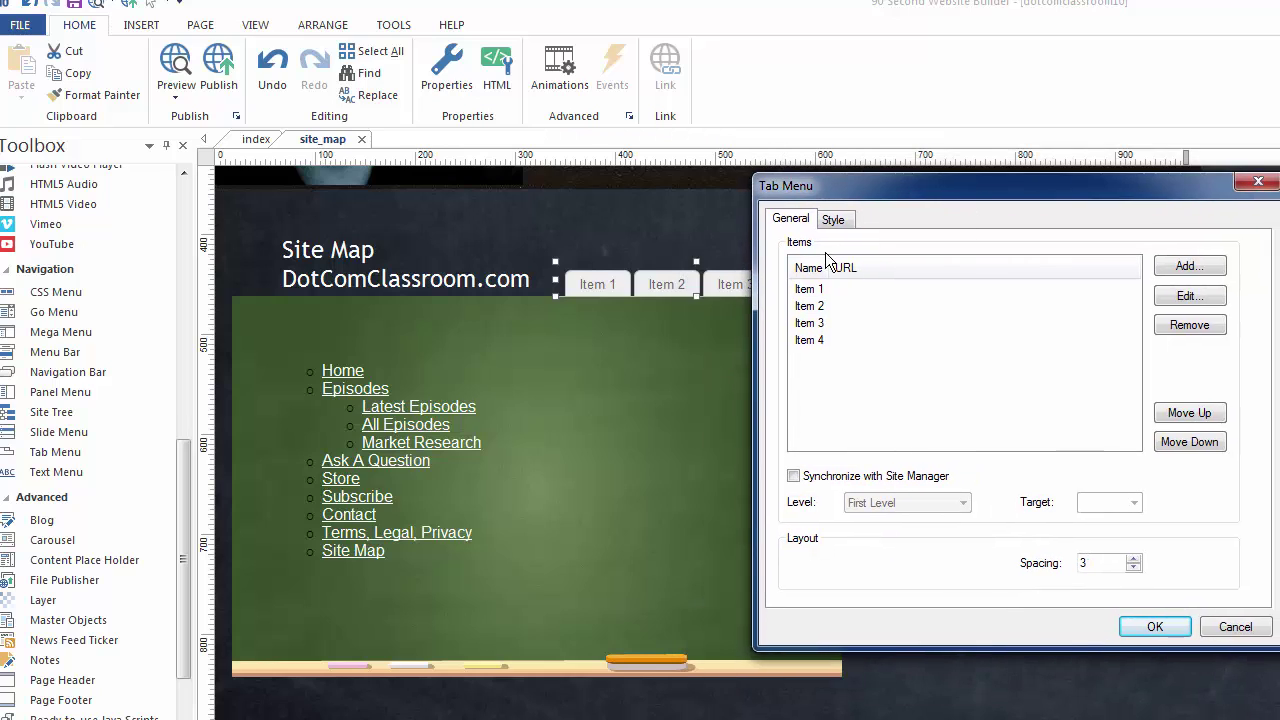
click(813, 290)
click(810, 306)
click(810, 323)
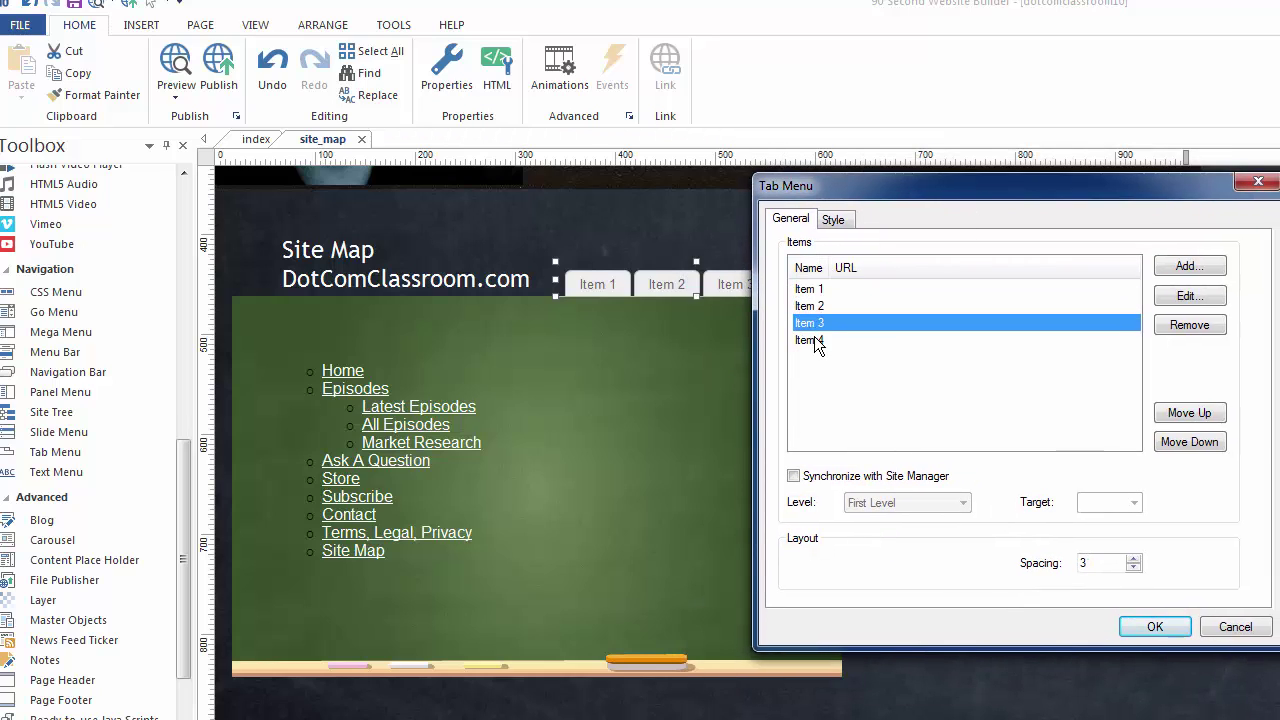
click(816, 341)
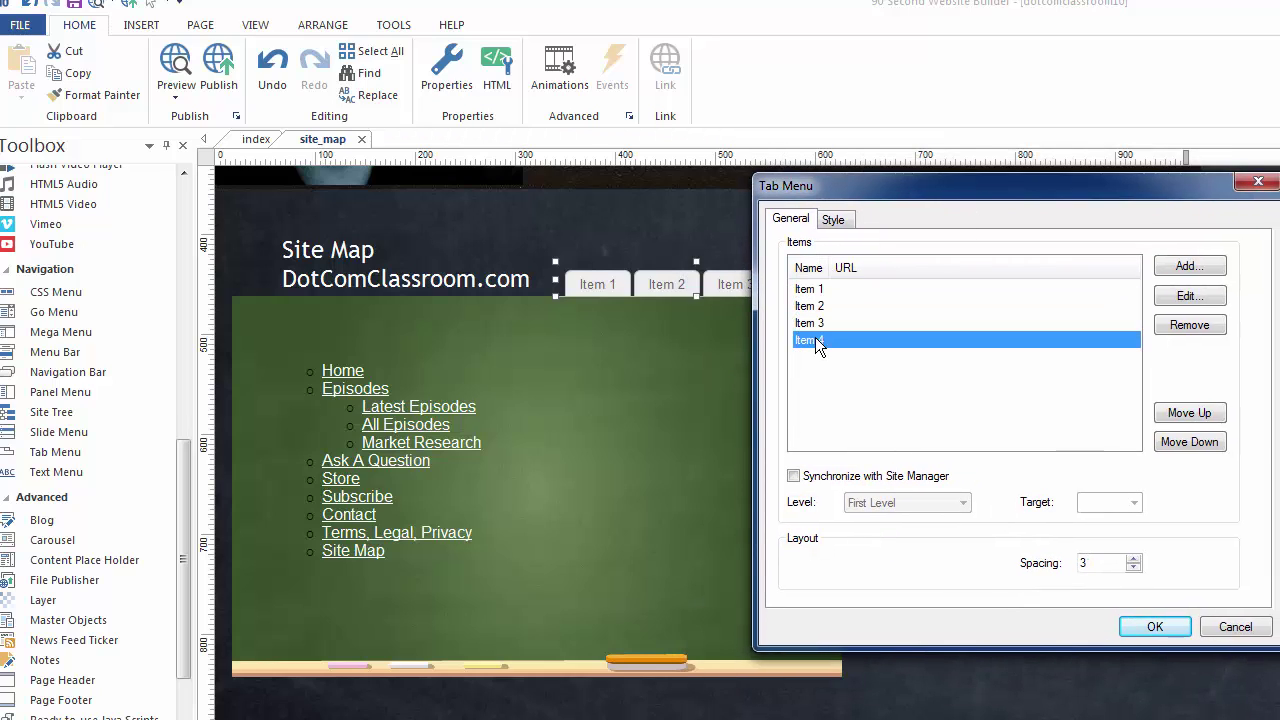
click(835, 221)
drag(1237, 337, 1240, 366)
click(1131, 400)
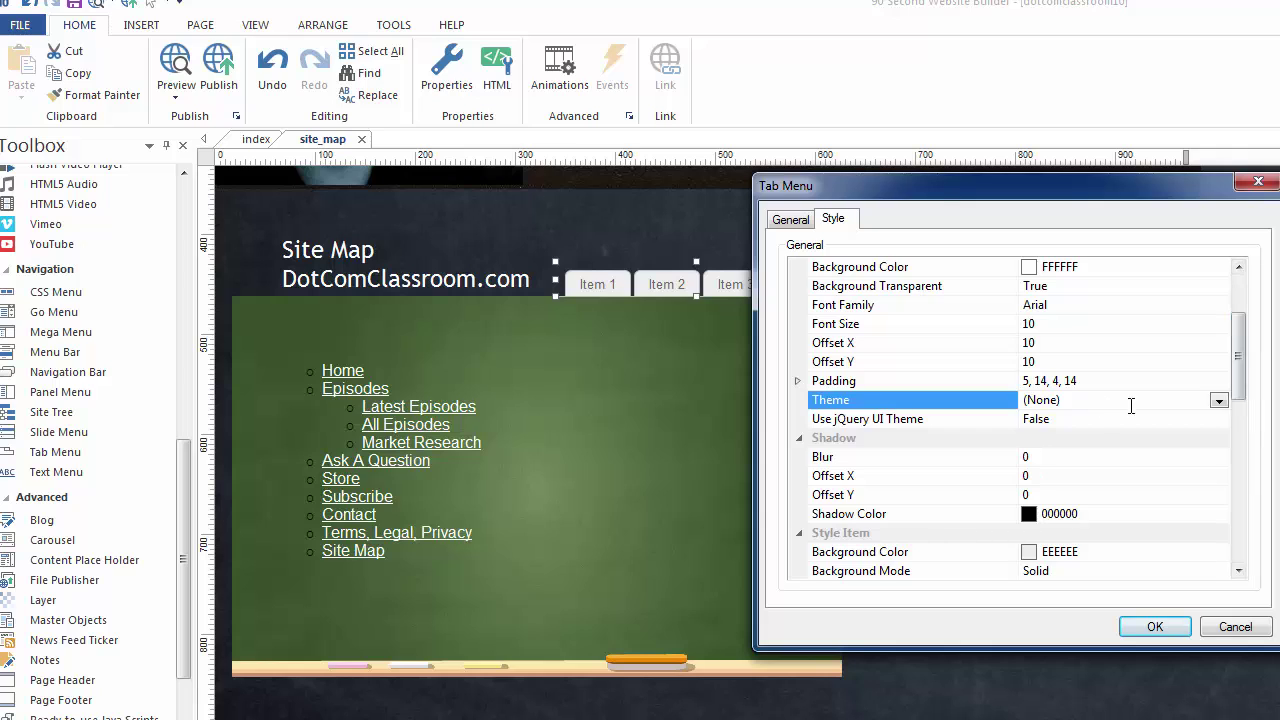
click(1219, 401)
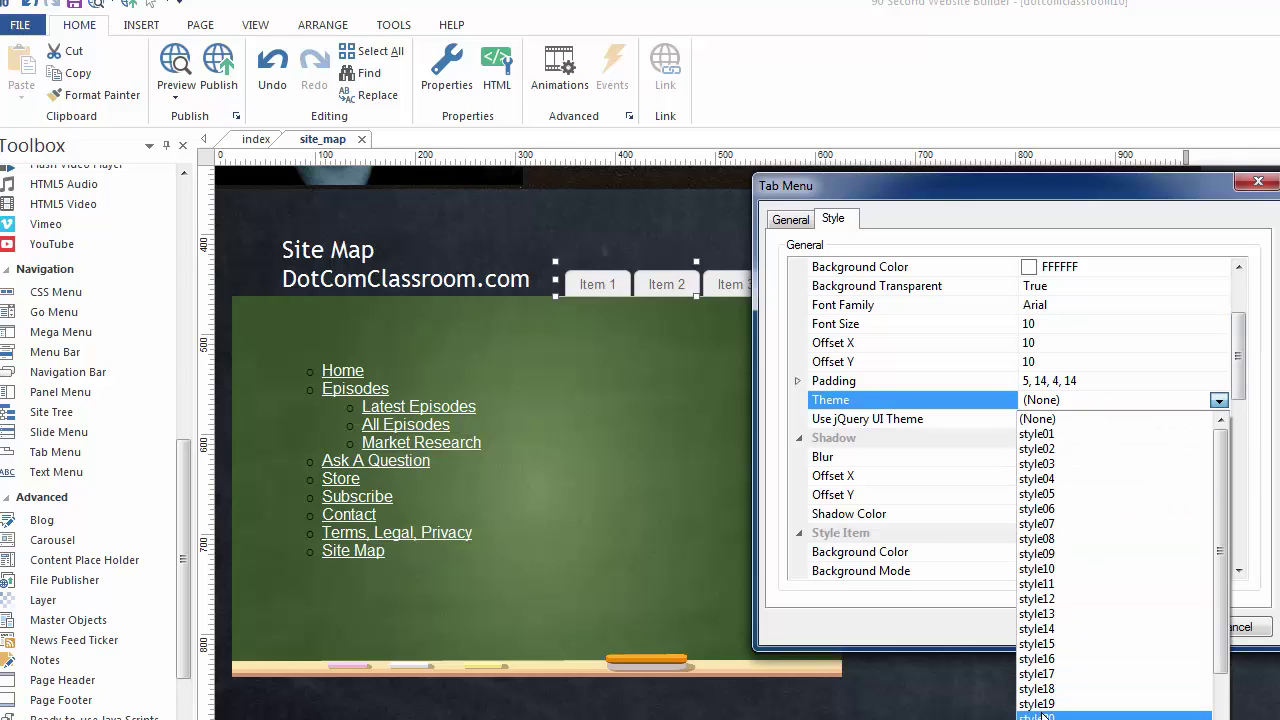
click(1043, 716)
key(Return)
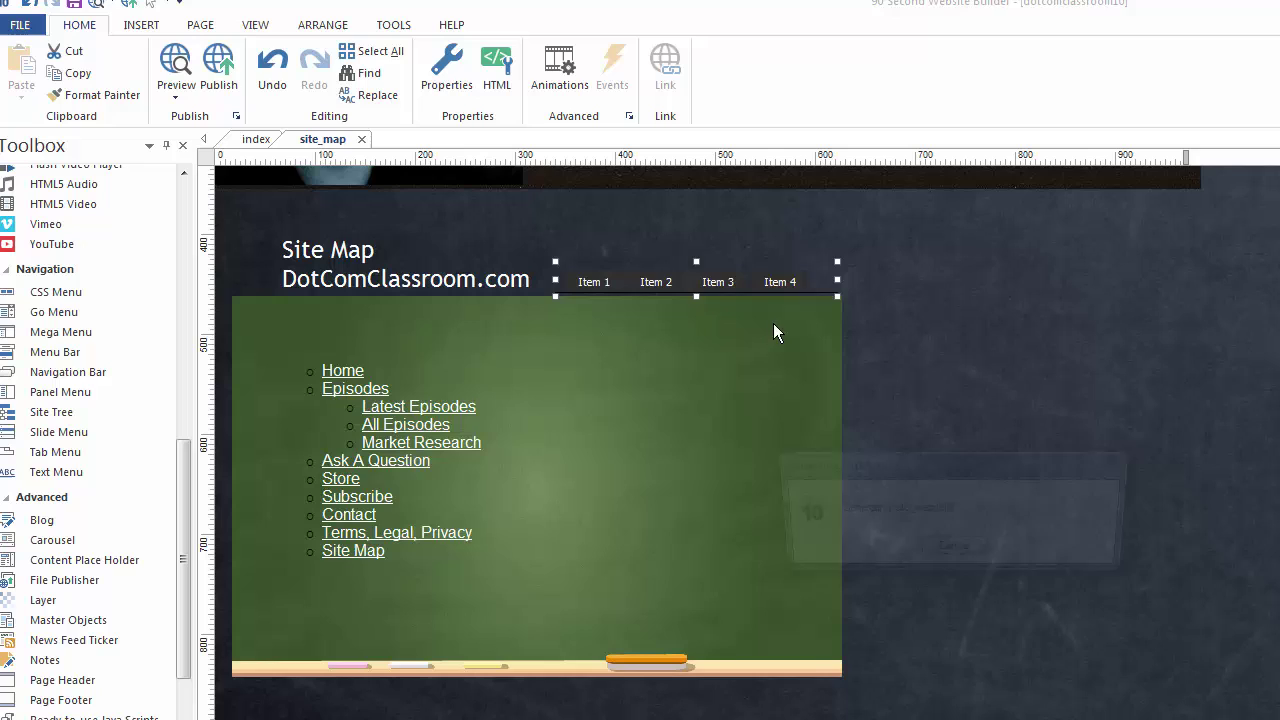
key(Delete)
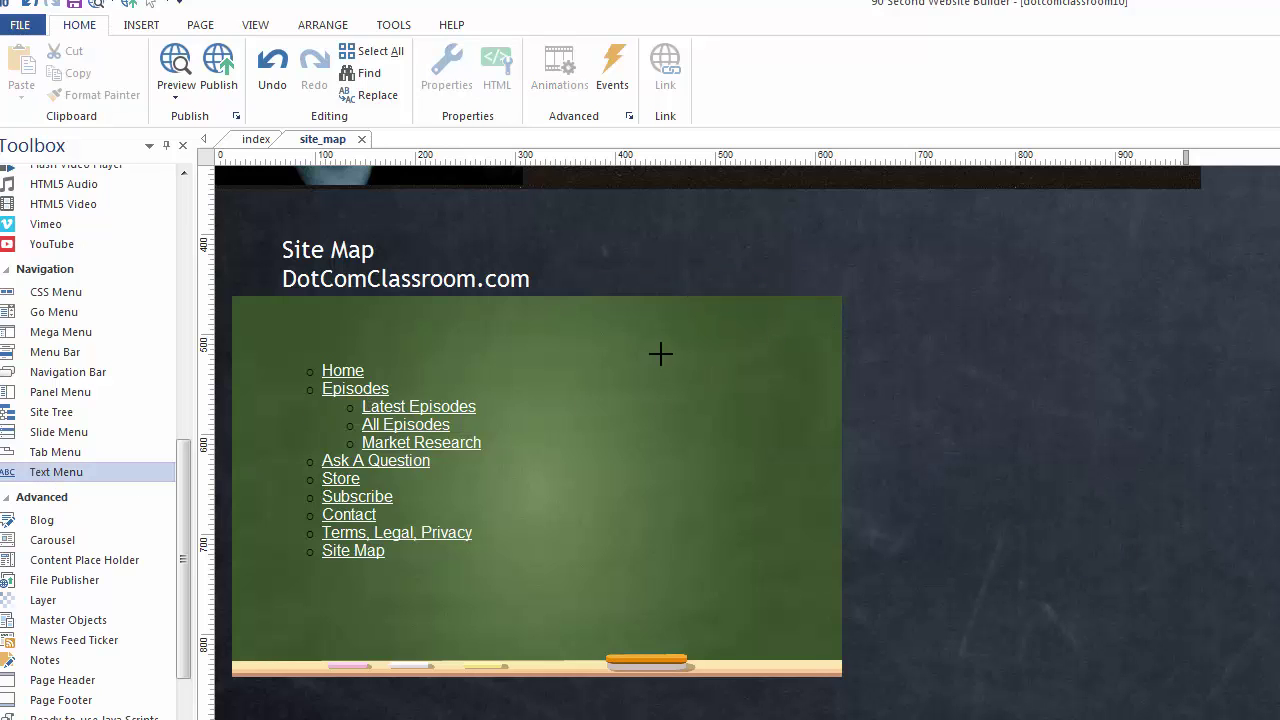
Insert a Text Menu beside the page title and review its Link 1–Link 4 items.
click(957, 235)
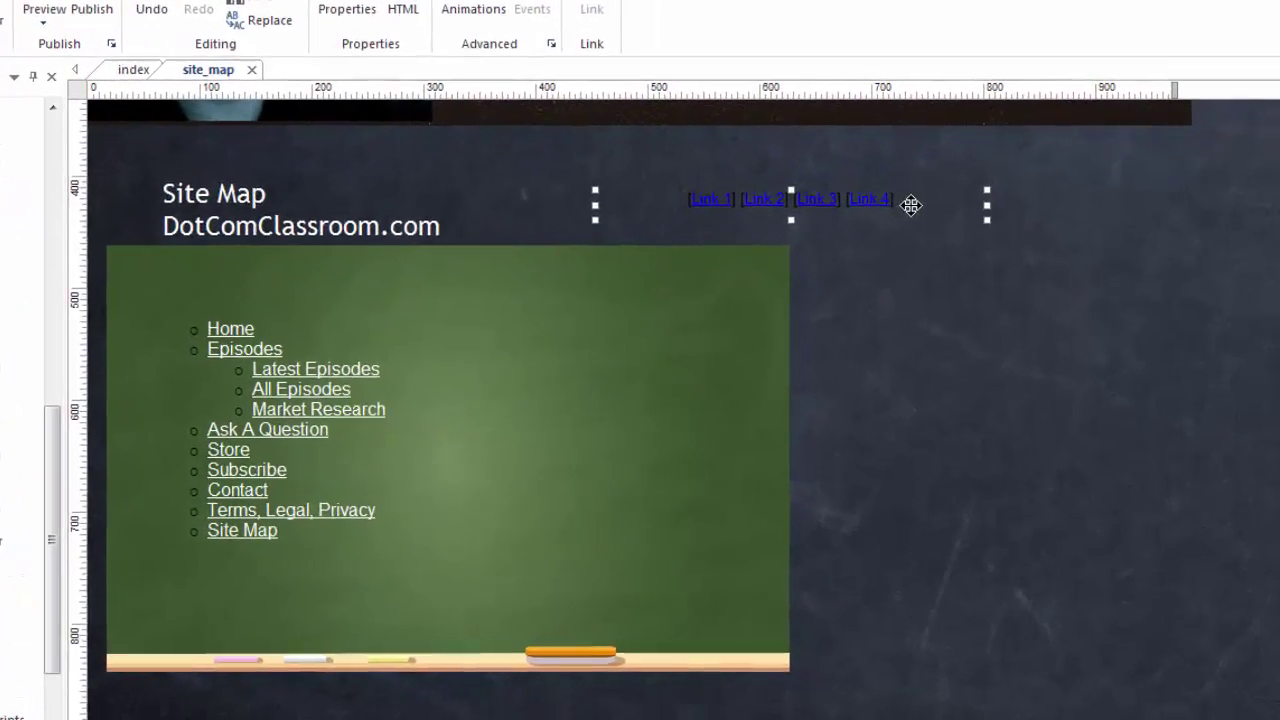
double_click(889, 232)
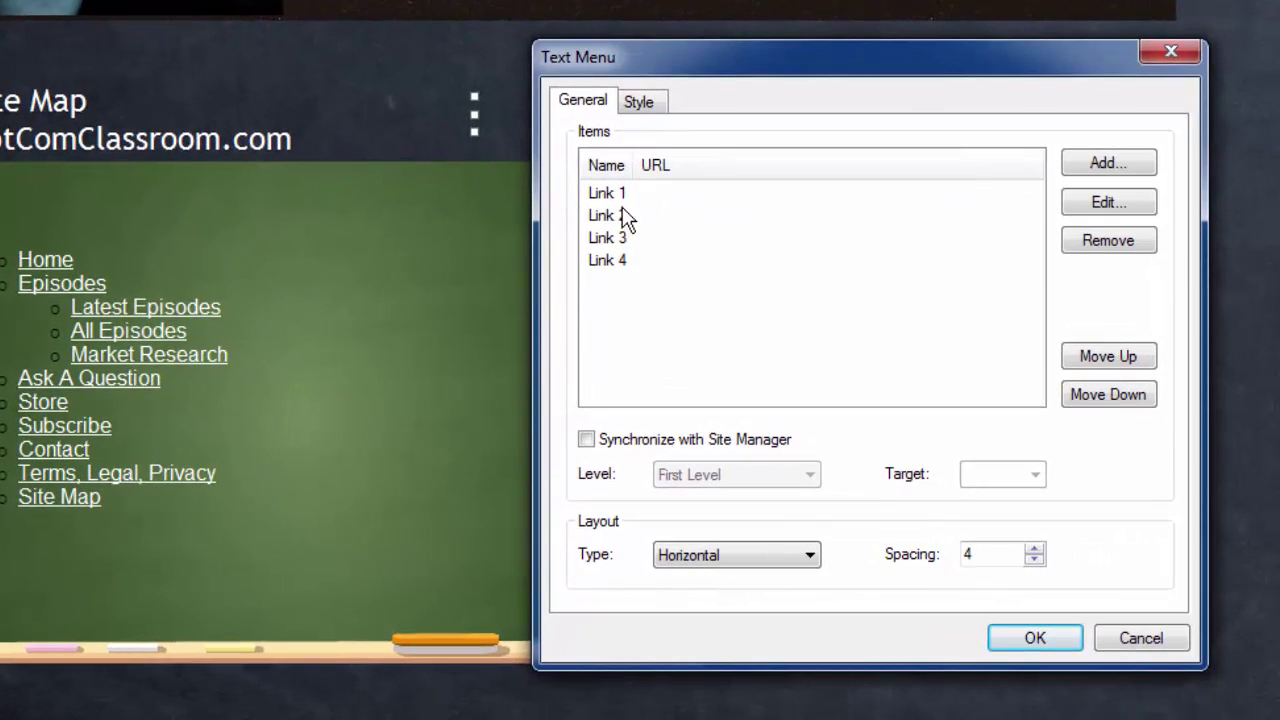
click(636, 210)
click(636, 232)
click(620, 258)
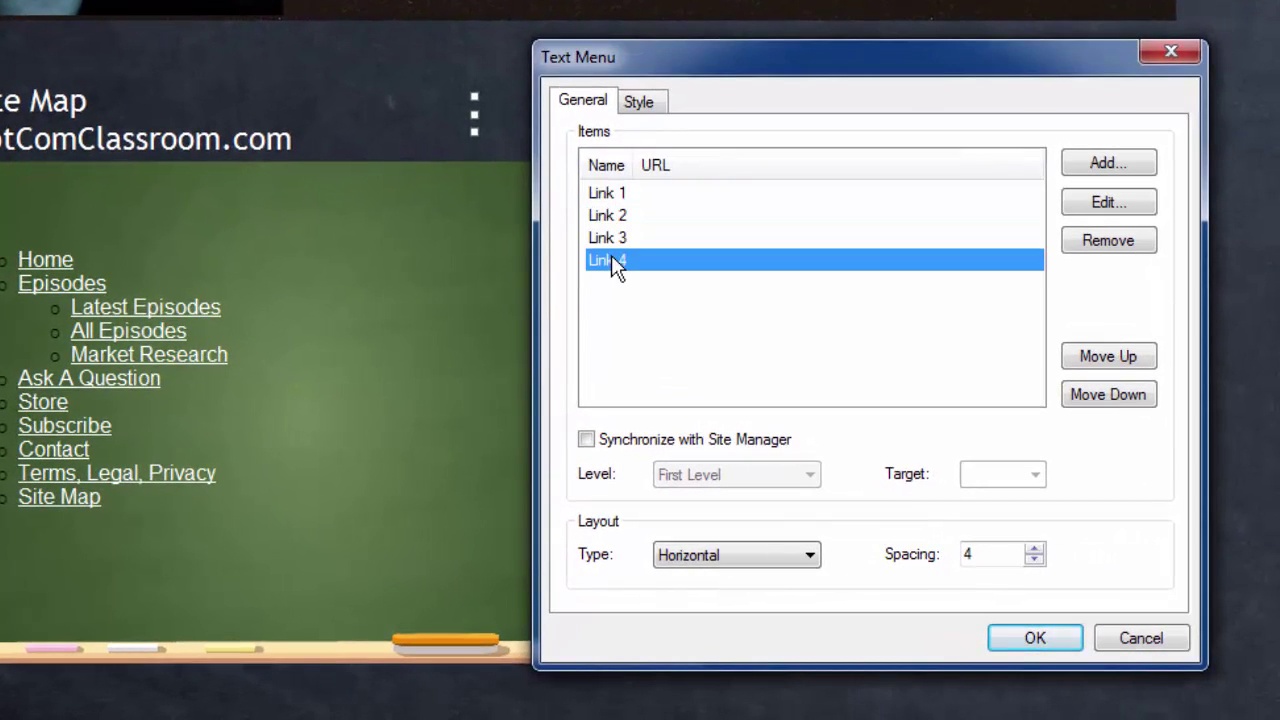
click(617, 217)
Check the text menu's Style settings, keeping the alignment centred.
key(ctrl+Tab)
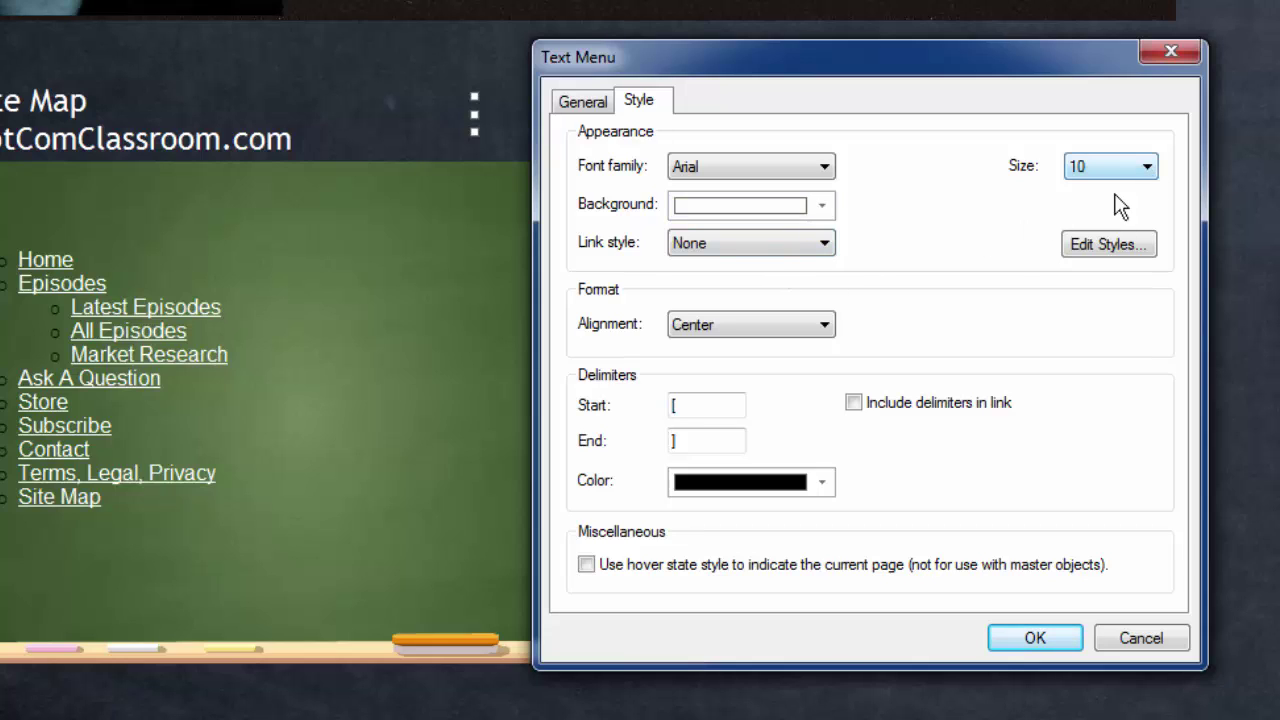
click(822, 325)
click(822, 325)
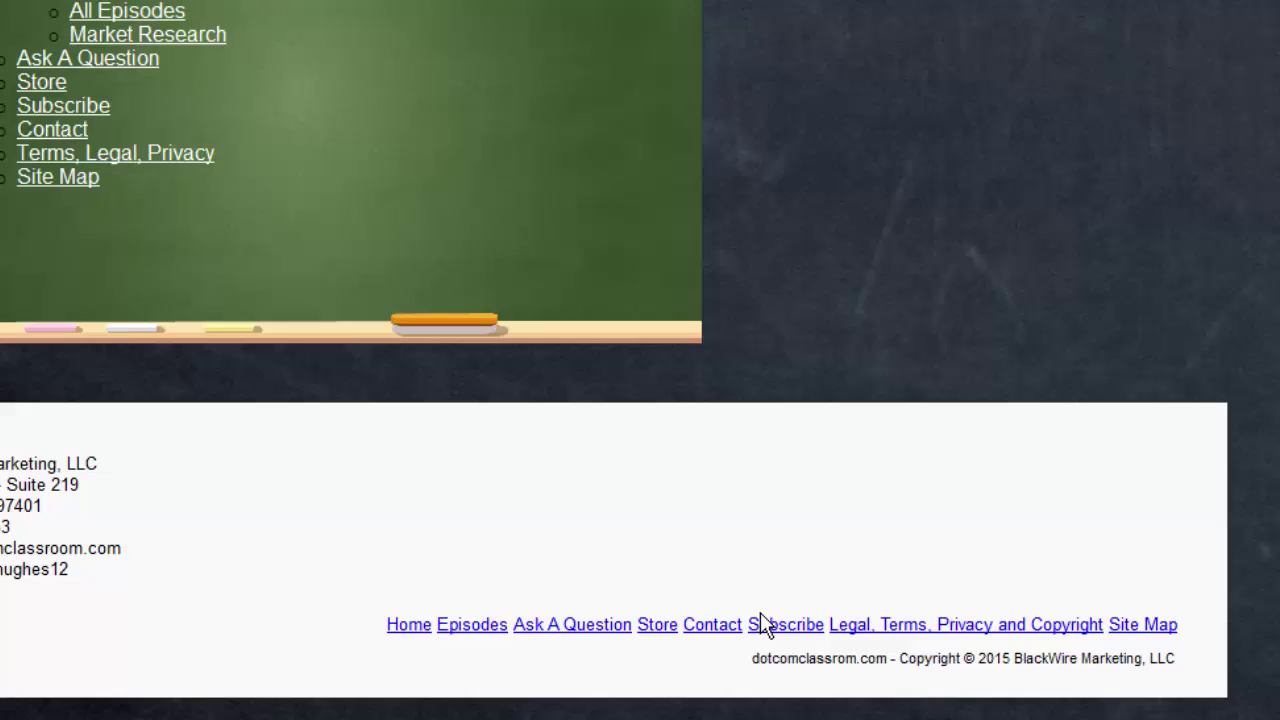
Select the footer's text-link row, Home through Site Map.
click(755, 632)
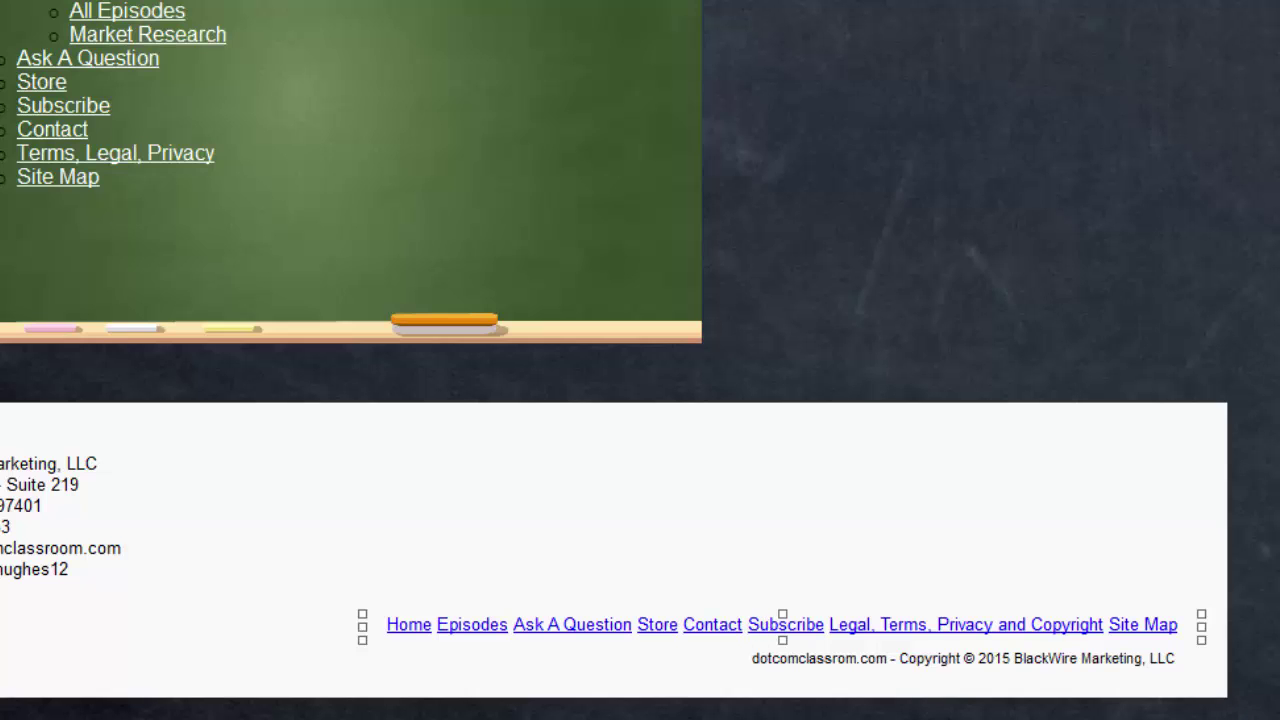